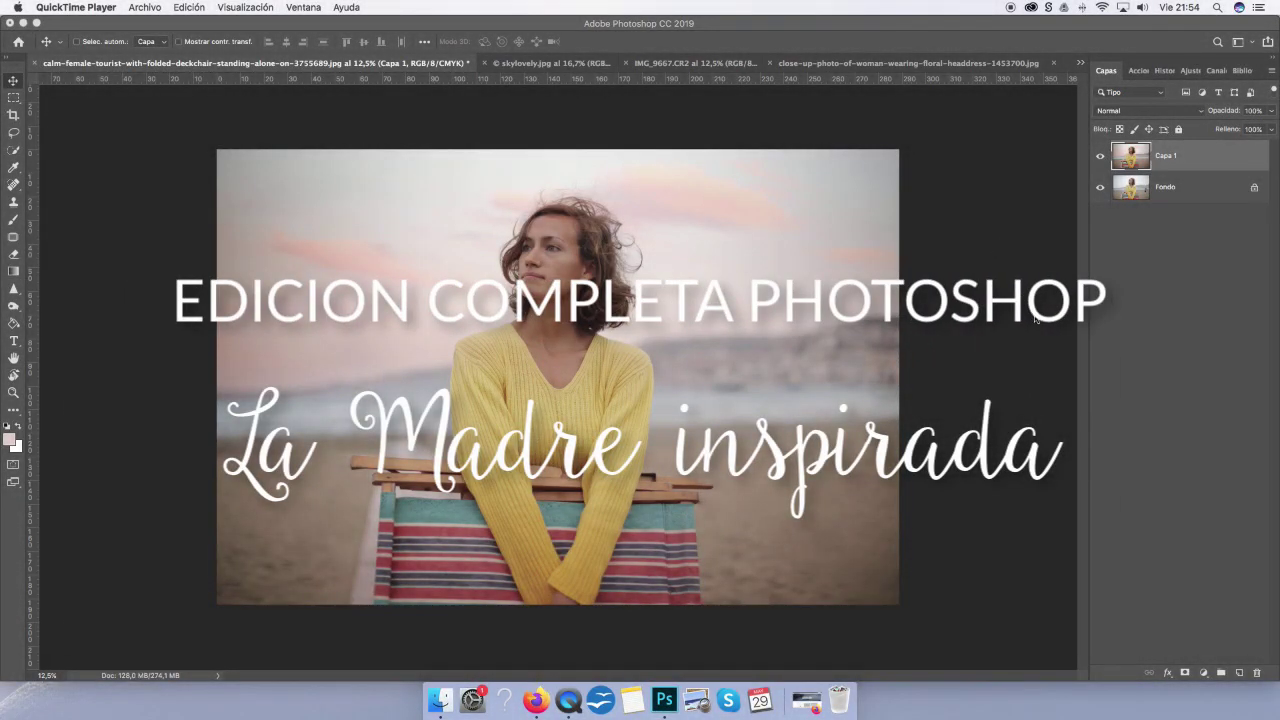
Compare the photo with and without the pink-sunset sky layer Capa 1, leaving it visible
{"action": "left_click", "coordinate": [1100, 157]}
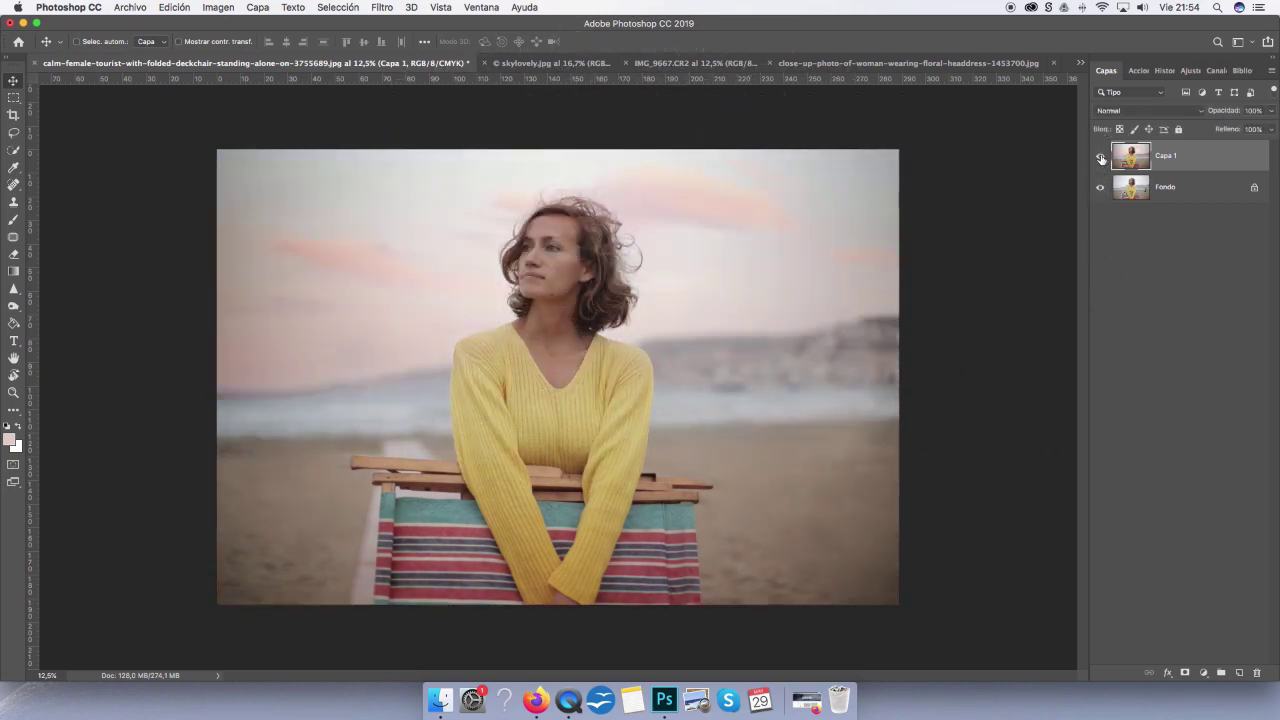
{"action": "left_click", "coordinate": [1100, 157]}
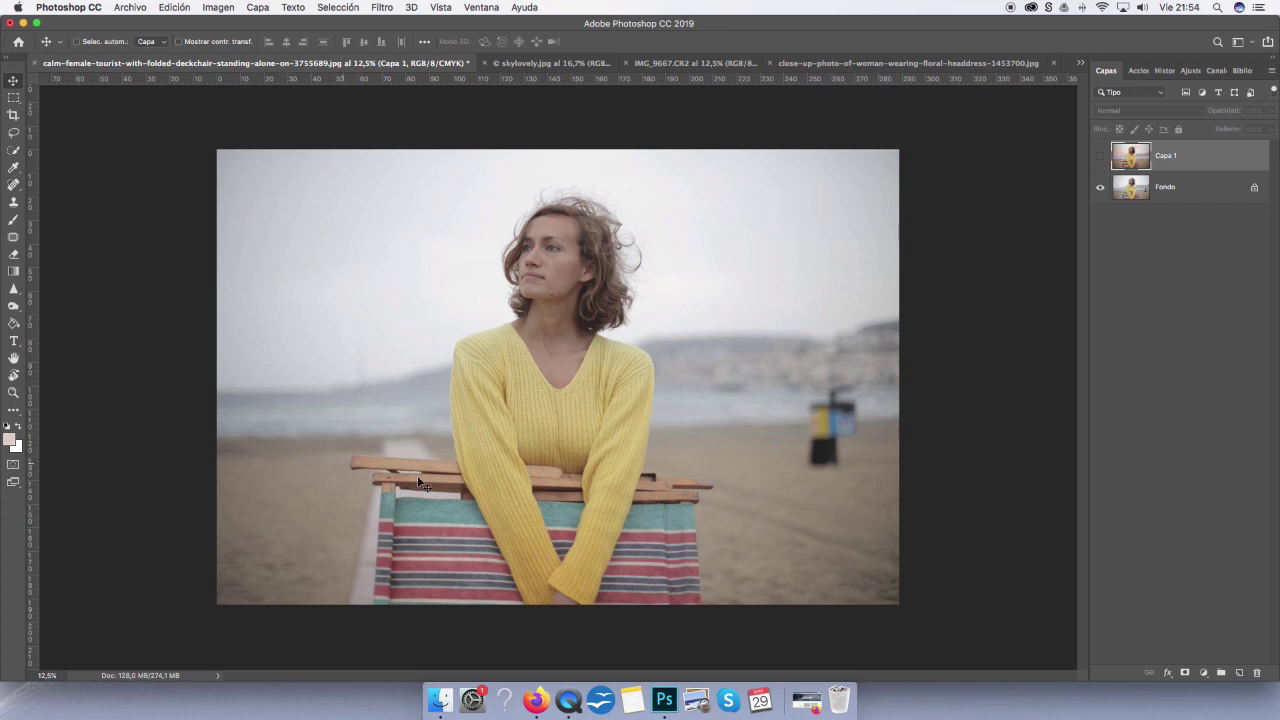
{"action": "left_click", "coordinate": [1100, 157]}
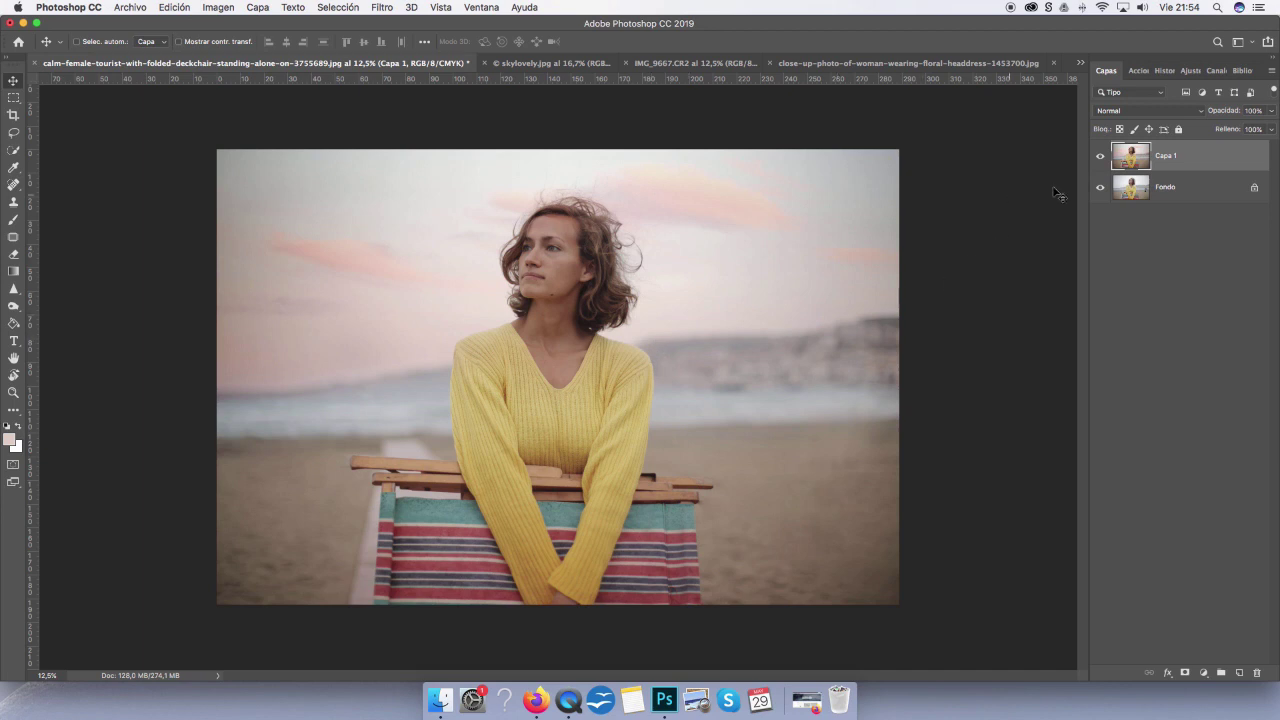
{"action": "left_click", "coordinate": [1100, 157]}
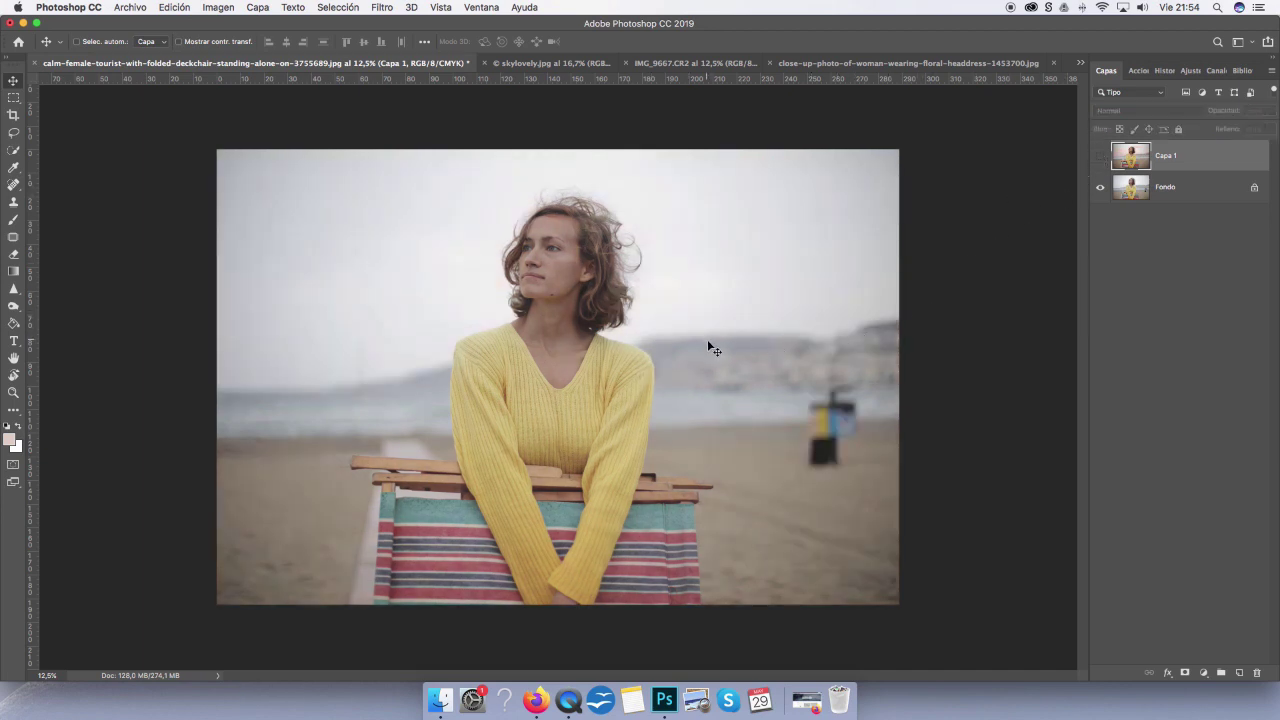
{"action": "left_click", "coordinate": [1100, 157]}
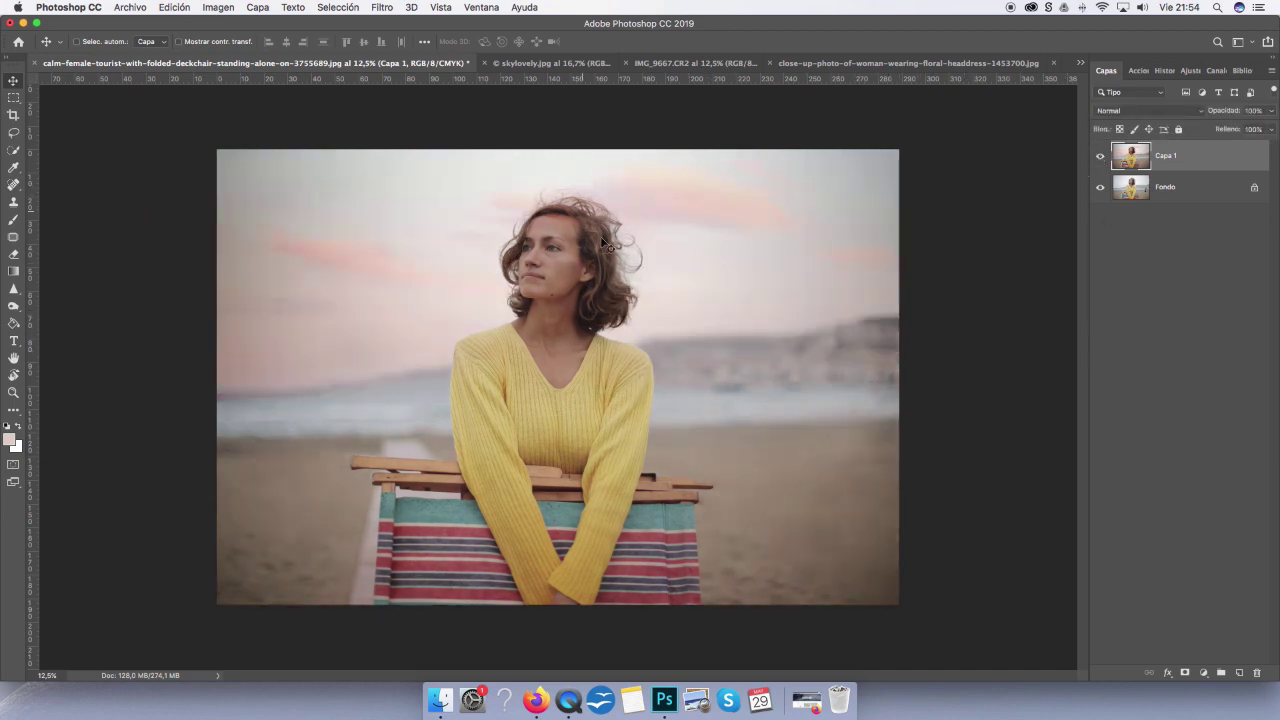
{"action": "left_click", "coordinate": [1100, 158]}
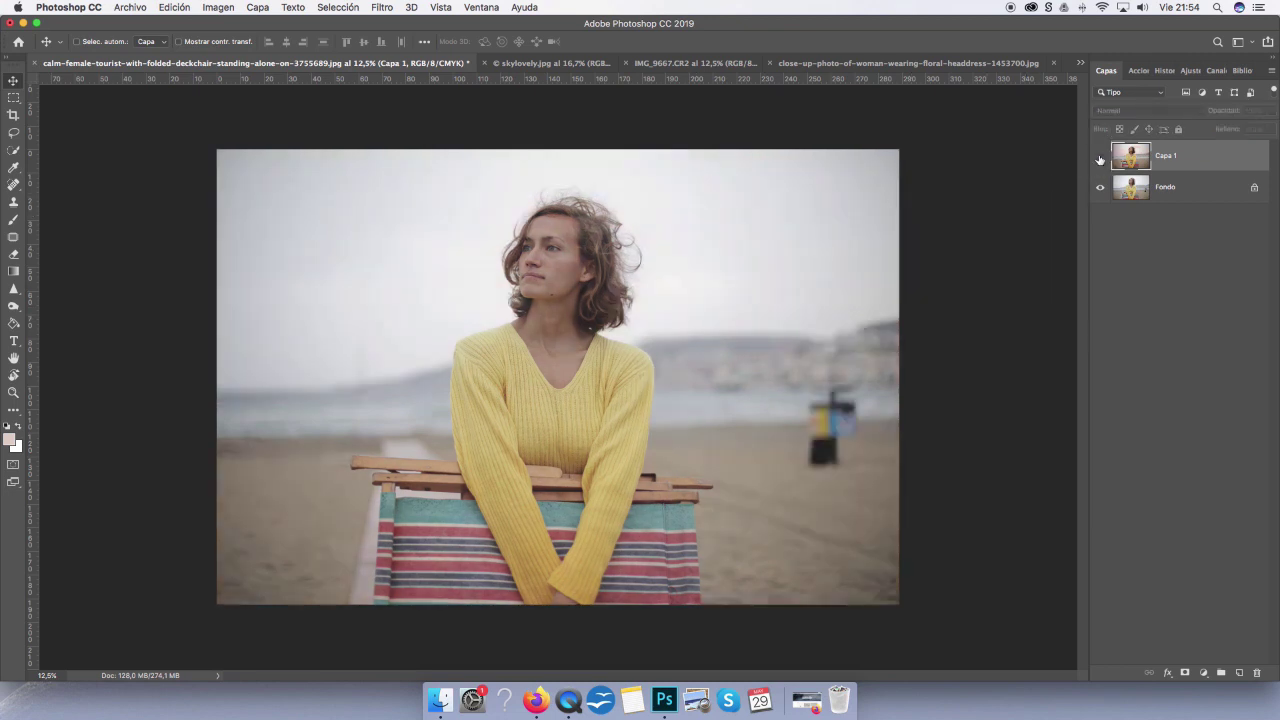
{"action": "left_click", "coordinate": [1100, 158]}
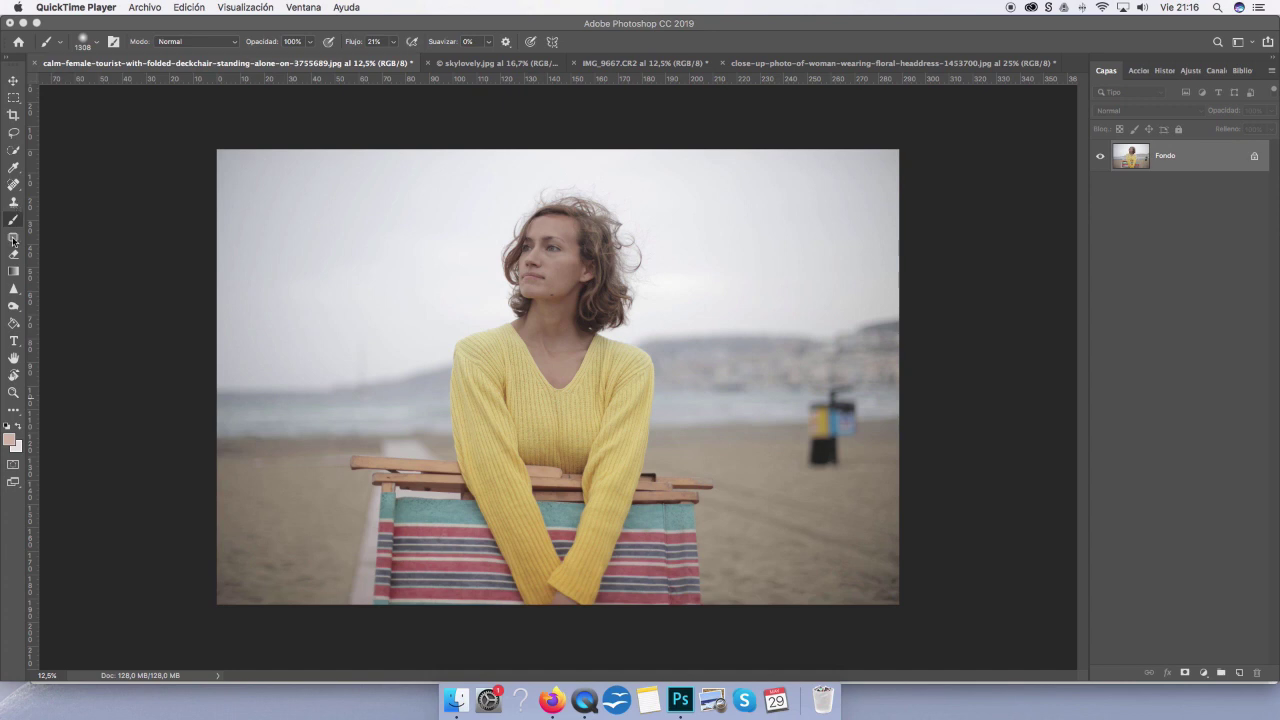
Select Clone Stamp, duplicate Fondo as Fondo copia, and sample clean sand beside the bin
{"action": "left_click", "coordinate": [14, 203]}
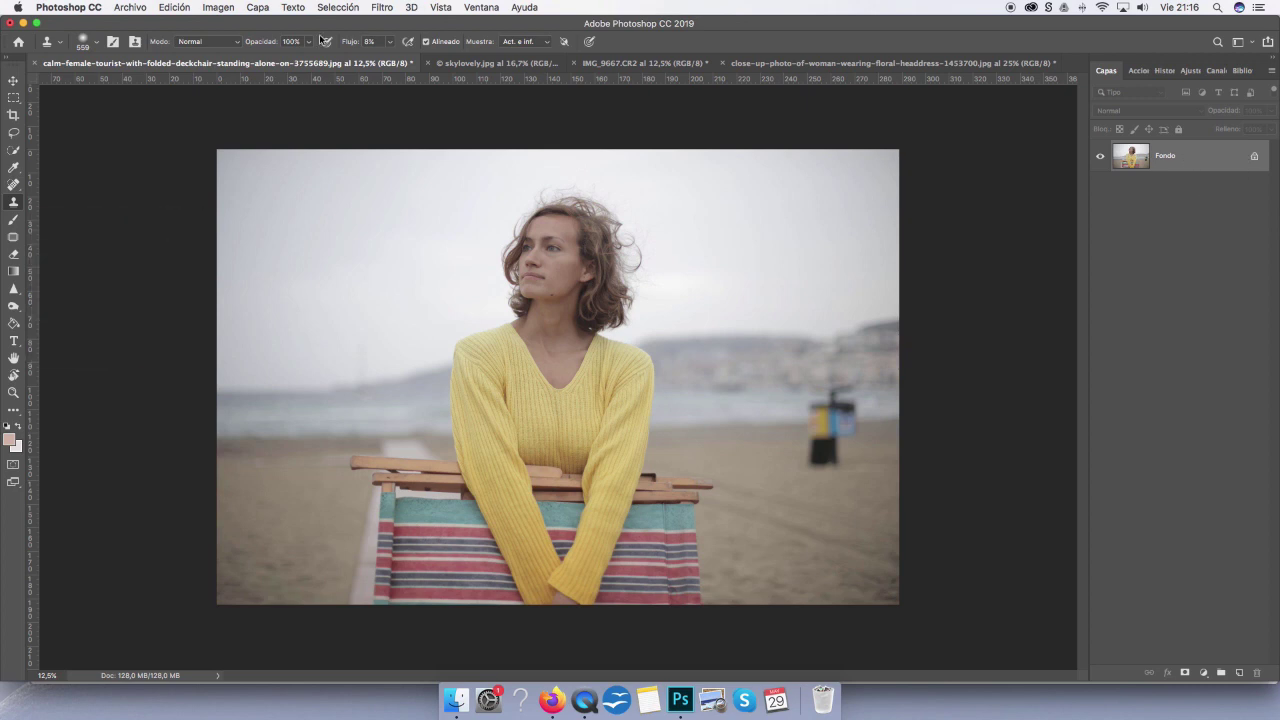
{"action": "left_click", "coordinate": [258, 7]}
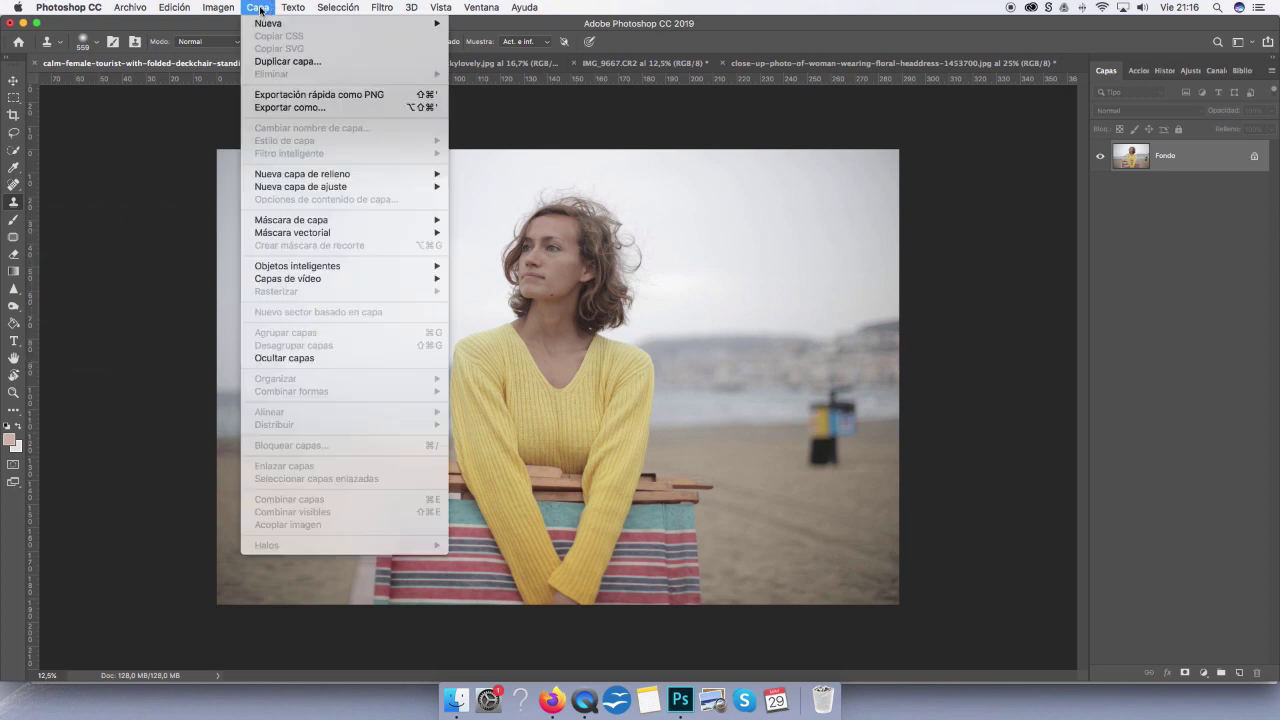
{"action": "left_click", "coordinate": [262, 57]}
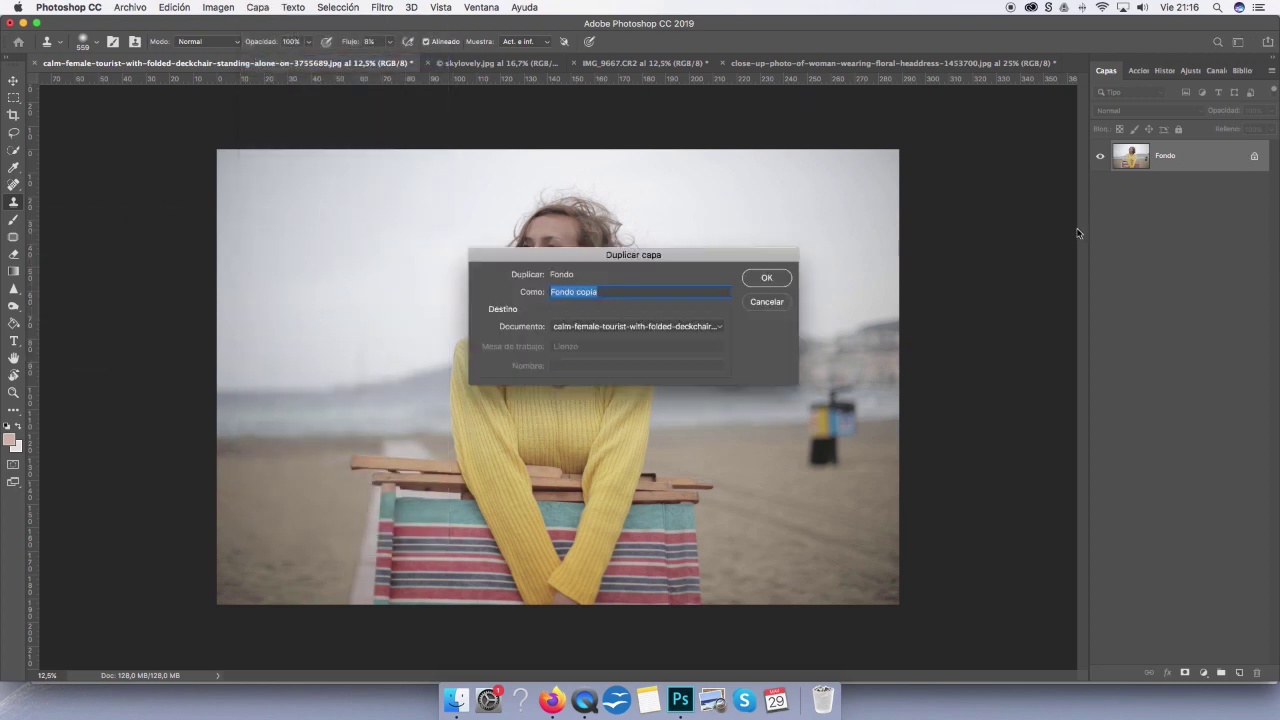
{"action": "left_click", "coordinate": [753, 280]}
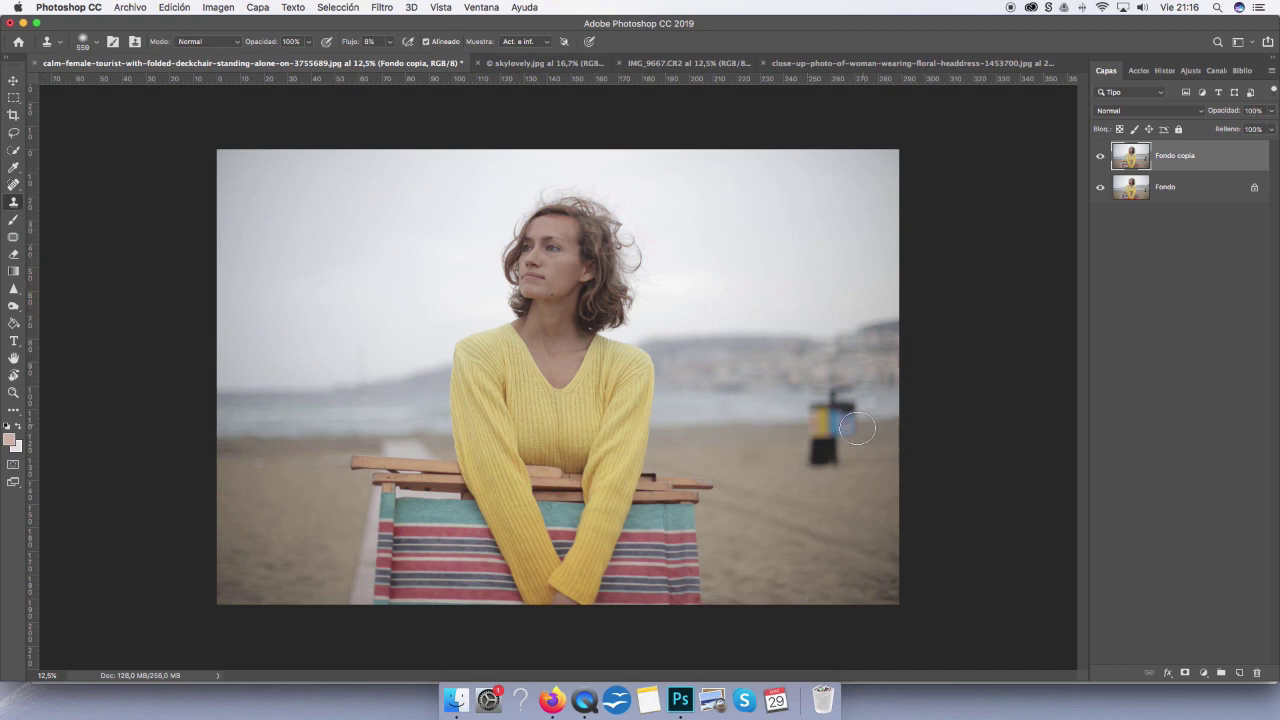
{"action": "left_click", "coordinate": [771, 449], "text": "alt"}
Clone sand over the yellow-and-blue bin, resampling the source and enlarging the brush
{"action": "left_click_drag", "start_coordinate": [808, 453], "coordinate": [831, 451]}
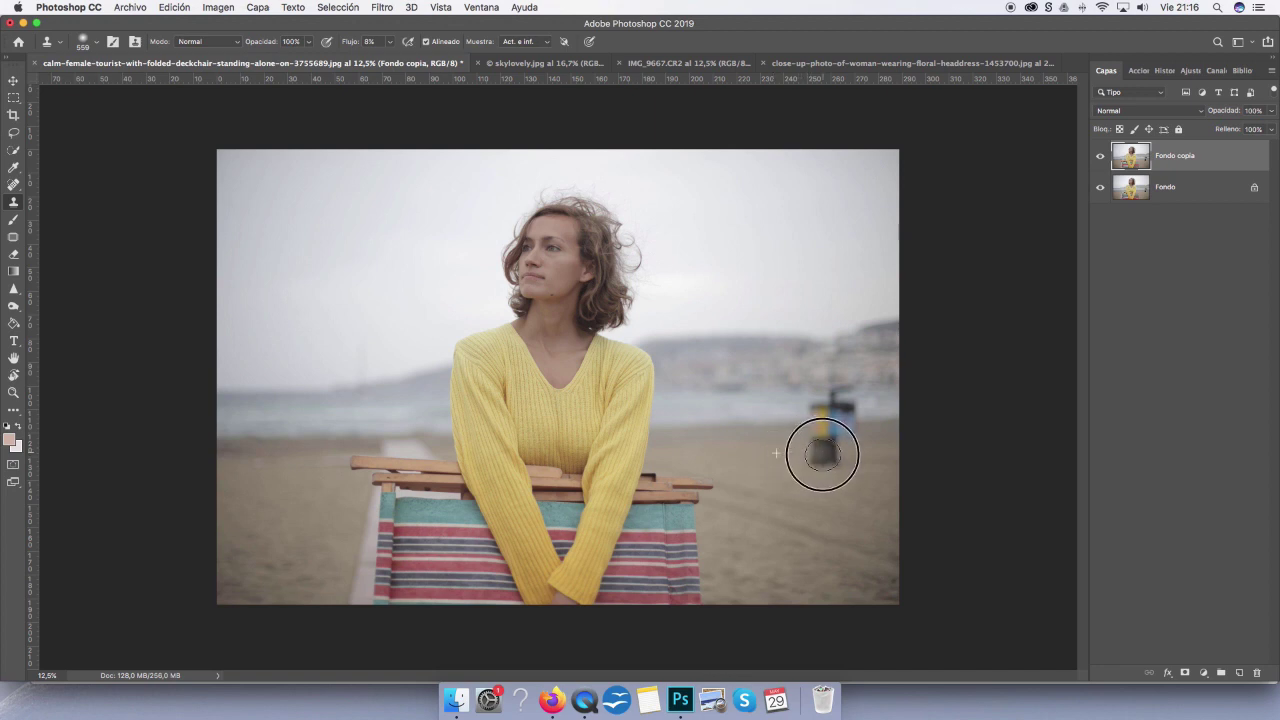
{"action": "key", "text": "super+z"}
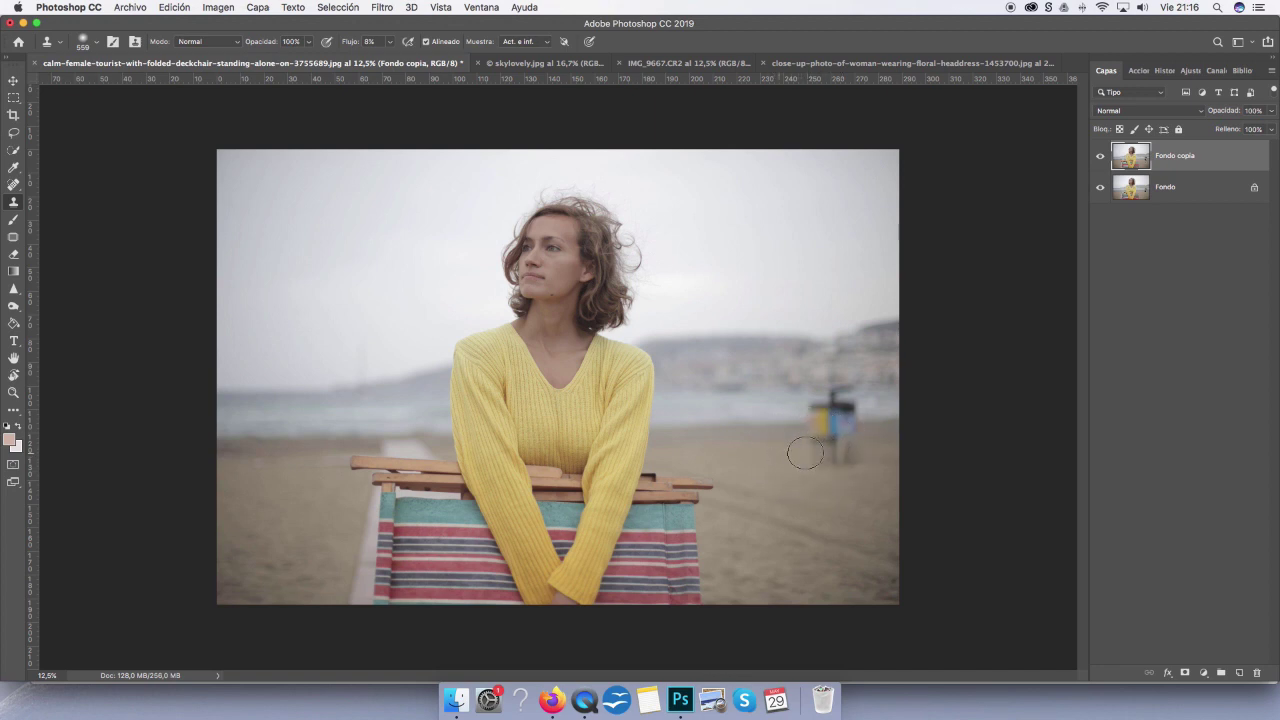
{"action": "left_click_drag", "start_coordinate": [813, 453], "coordinate": [849, 429]}
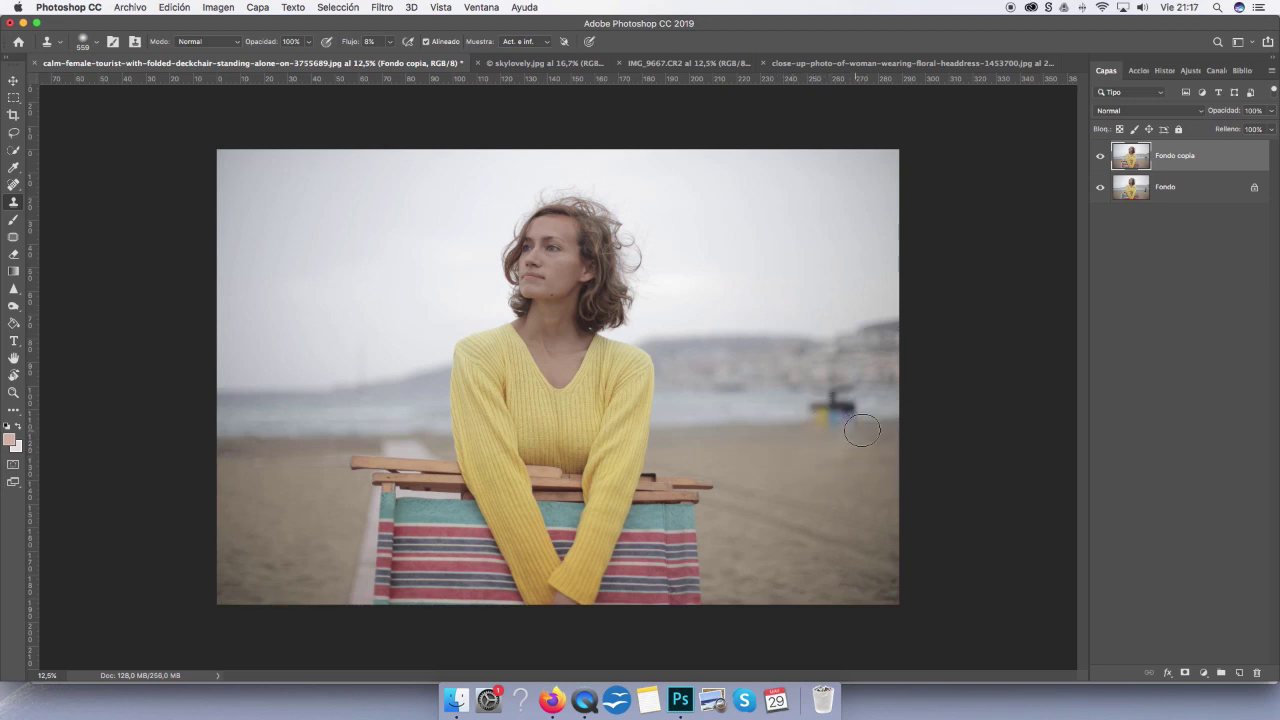
{"action": "left_click", "coordinate": [829, 457]}
{"action": "left_click_drag", "start_coordinate": [772, 411], "coordinate": [790, 411]}
Lower clone Flow to 21% and clone sea over the distant boat and along the shoreline
{"action": "left_click", "coordinate": [391, 43]}
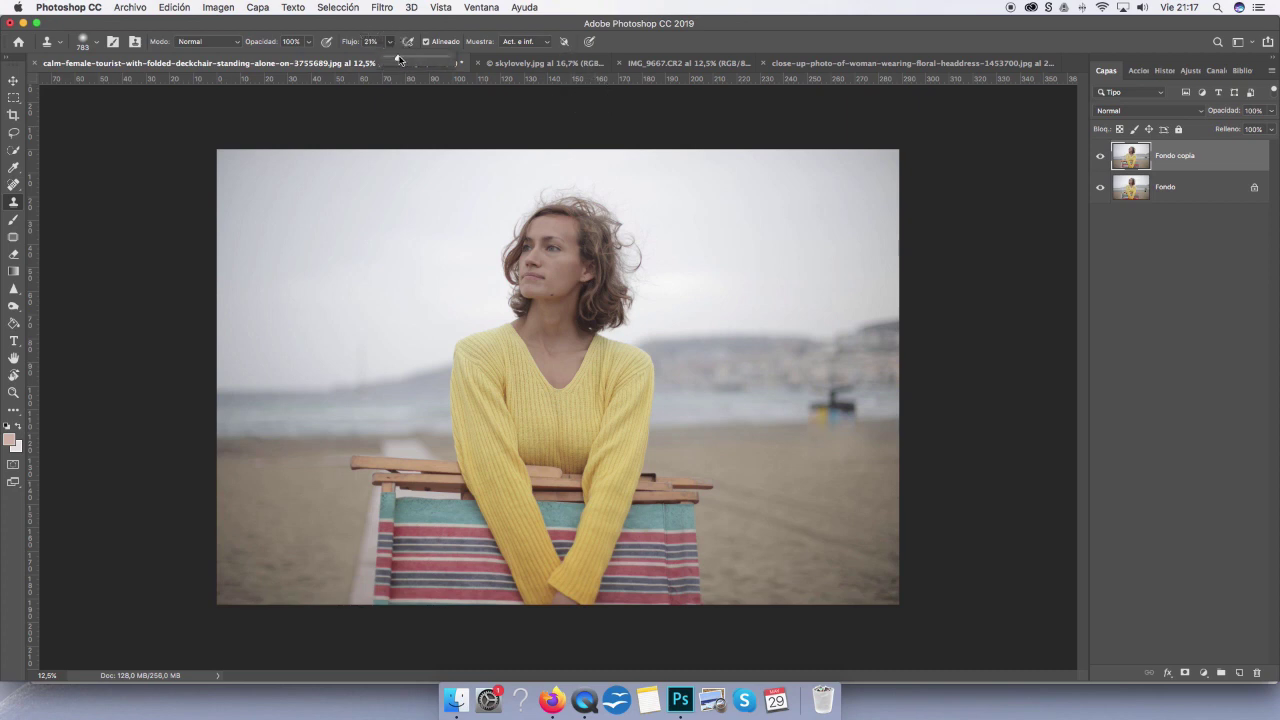
{"action": "left_click", "coordinate": [768, 408], "text": "alt"}
{"action": "mouse_move", "coordinate": [790, 405]}
{"action": "left_mouse_down"}
{"action": "mouse_move", "coordinate": [857, 400]}
{"action": "mouse_move", "coordinate": [766, 409]}
{"action": "mouse_move", "coordinate": [857, 417]}
{"action": "mouse_move", "coordinate": [786, 416]}
{"action": "left_mouse_up"}
{"action": "left_click", "coordinate": [752, 405], "text": "alt"}
{"action": "left_click", "coordinate": [778, 437], "text": "alt"}
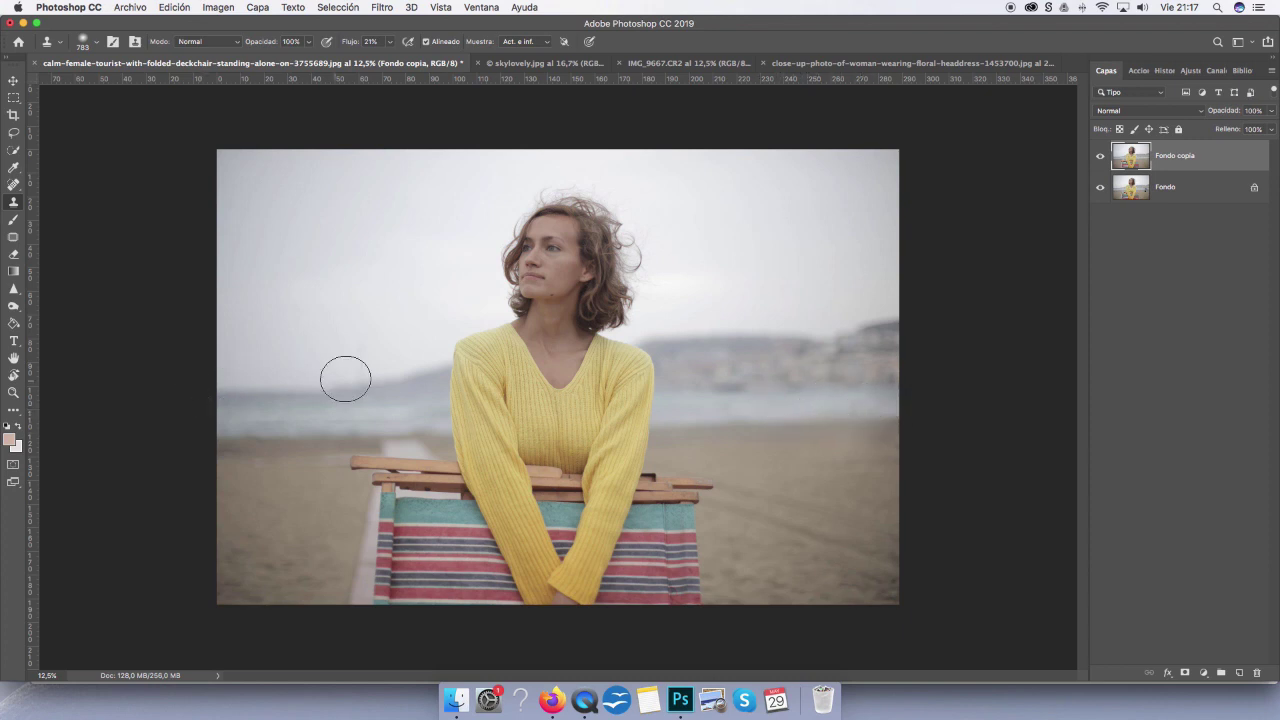
{"action": "left_click_drag", "start_coordinate": [312, 358], "coordinate": [360, 348]}
{"action": "left_click", "coordinate": [766, 494]}
{"action": "key", "text": "ctrl+z"}
Patch the sand strip right of the deckchair at diffusion 5, then set diffusion to 1
{"action": "left_click", "coordinate": [13, 236]}
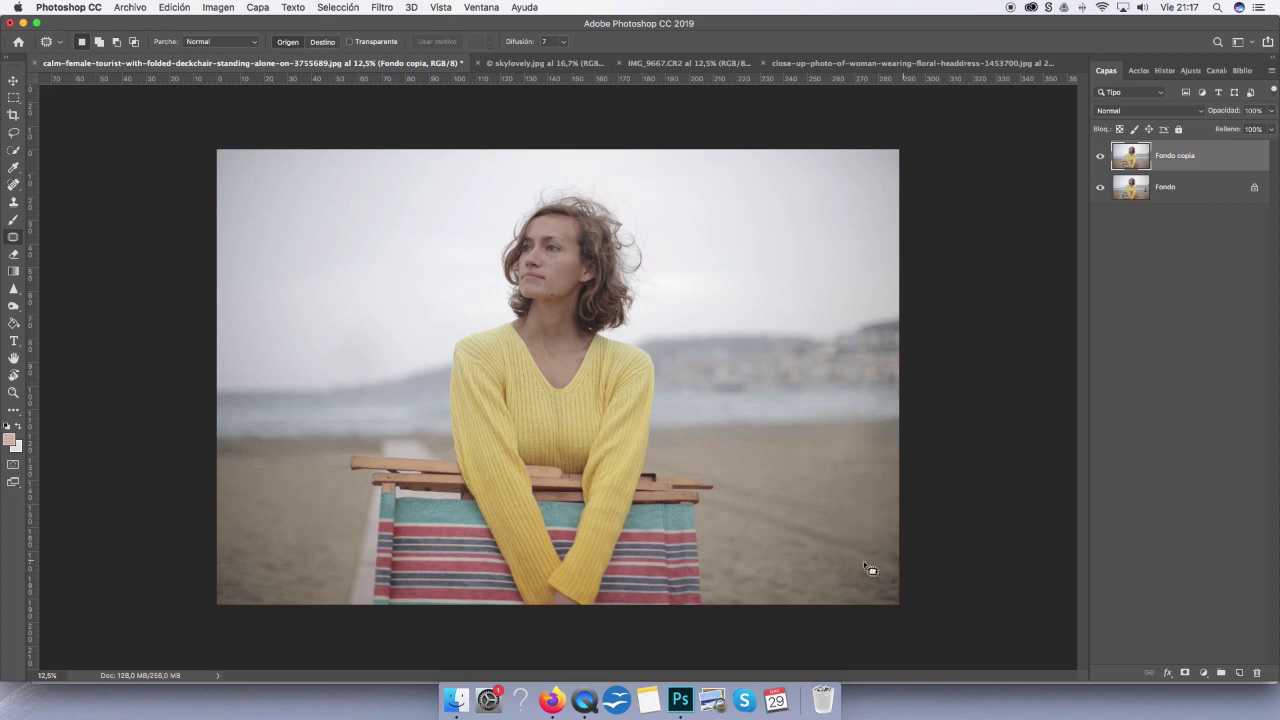
{"action": "left_click_drag", "start_coordinate": [897, 523], "coordinate": [735, 485]}
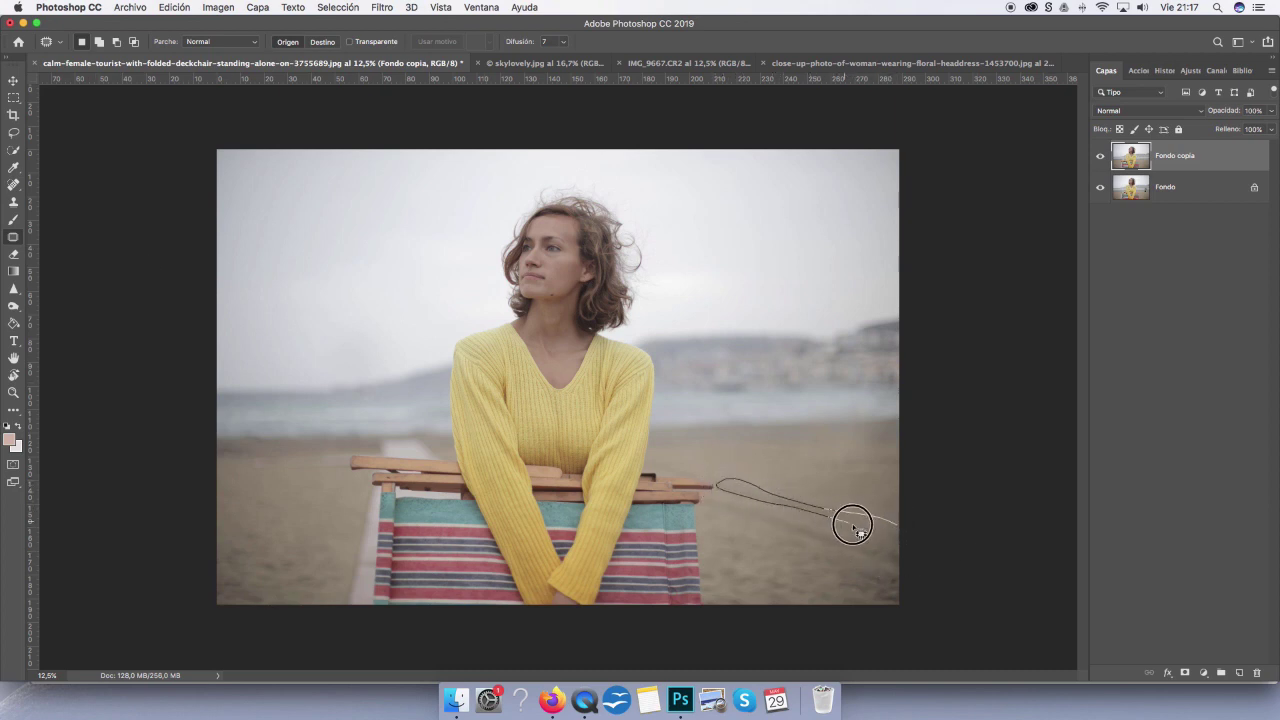
{"action": "mouse_move", "coordinate": [735, 485]}
{"action": "left_mouse_down"}
{"action": "mouse_move", "coordinate": [910, 540]}
{"action": "mouse_move", "coordinate": [860, 532]}
{"action": "mouse_move", "coordinate": [903, 527]}
{"action": "left_mouse_up"}
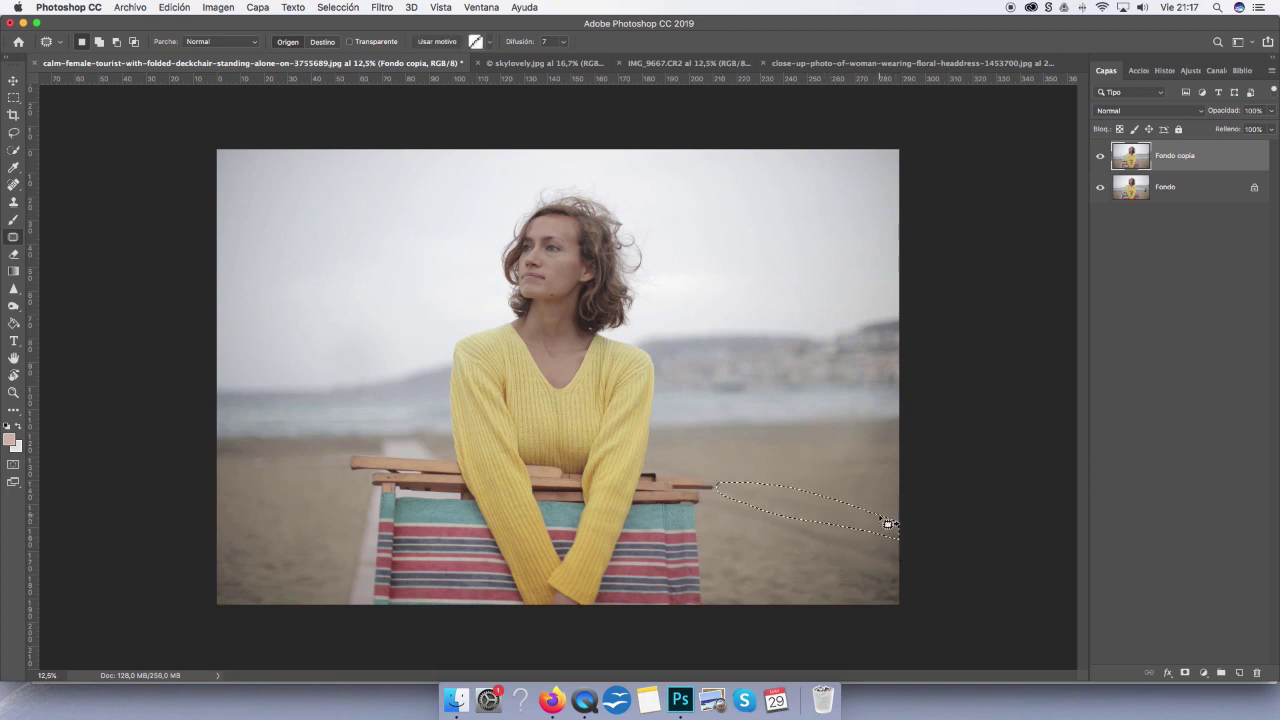
{"action": "left_click", "coordinate": [563, 42]}
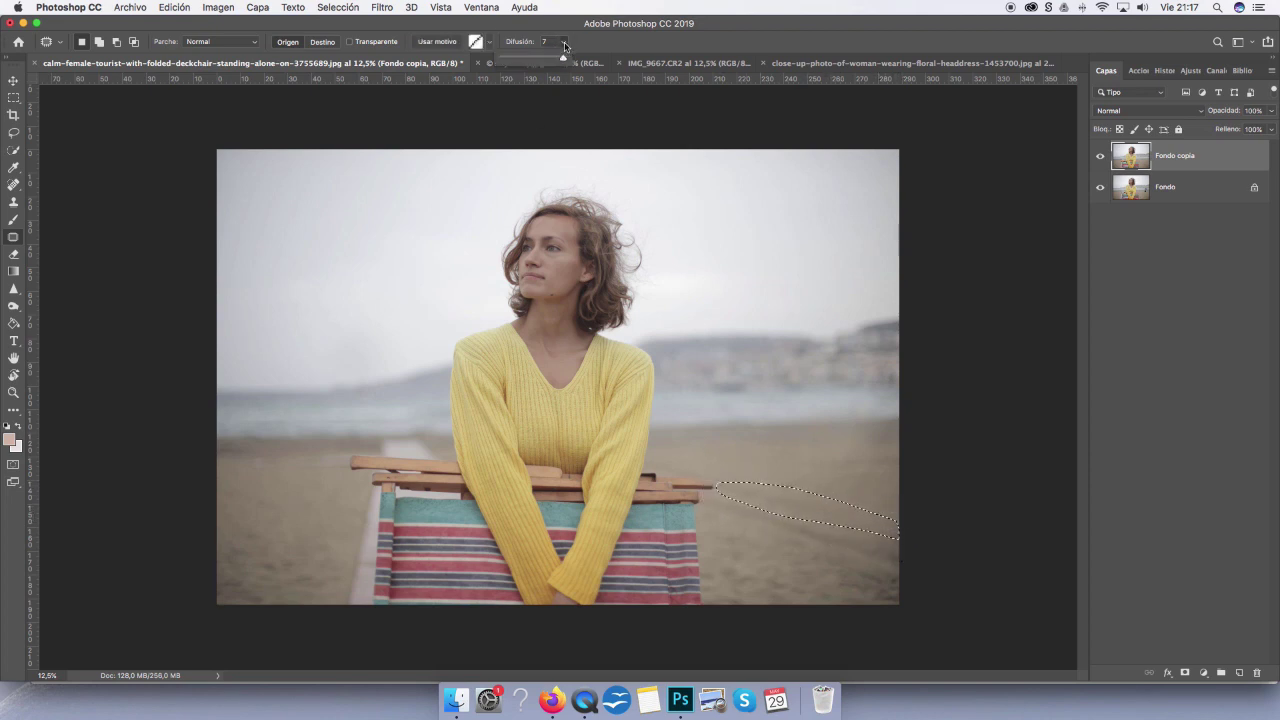
{"action": "left_click", "coordinate": [546, 58]}
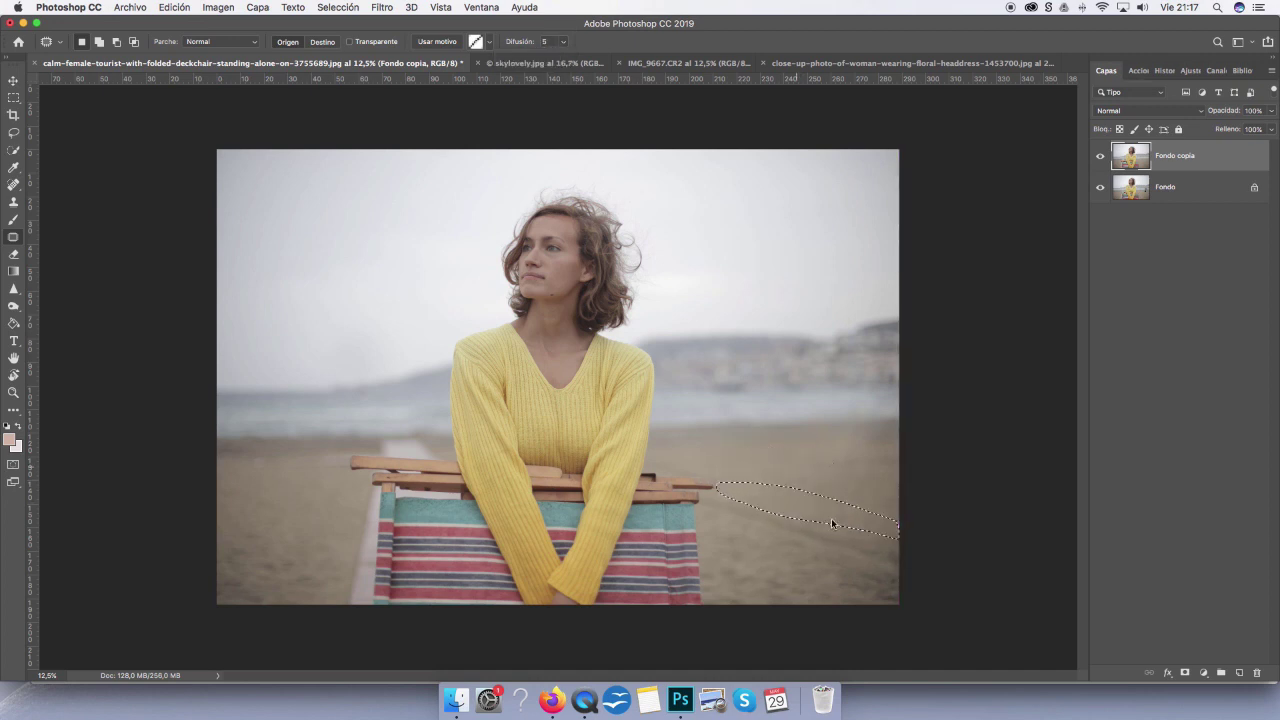
{"action": "left_click", "coordinate": [860, 499]}
{"action": "left_click", "coordinate": [564, 42]}
{"action": "left_click_drag", "start_coordinate": [562, 59], "coordinate": [508, 60]}
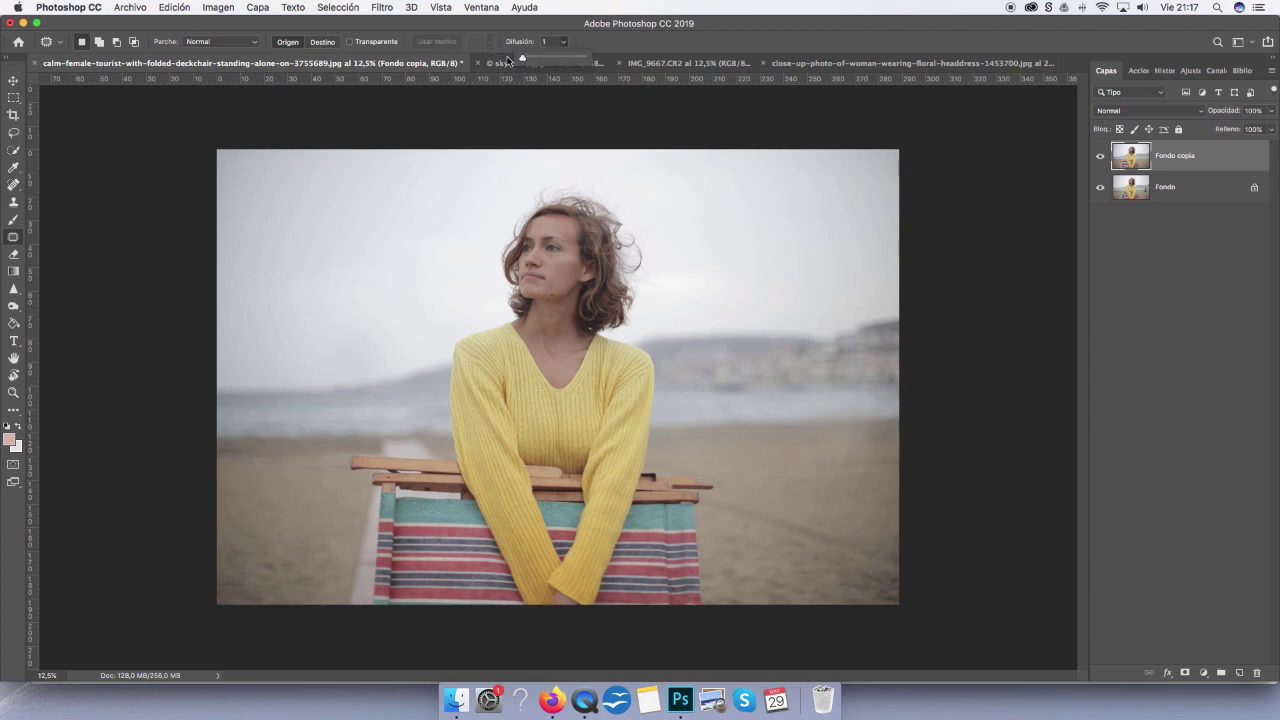
{"action": "key", "text": "super+plus"}
Patch the dark blemish and mole on the chin using diffusion 7
{"action": "key", "text": "super+plus"}
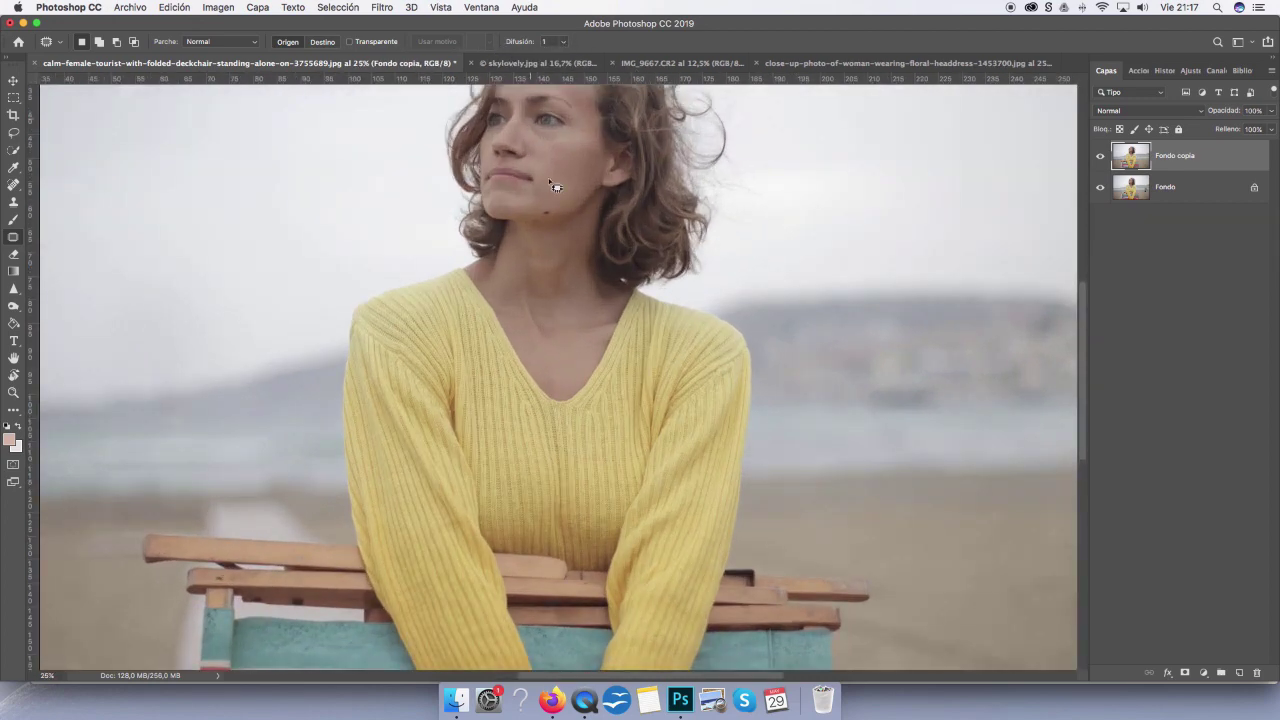
{"action": "key", "text": "super+plus"}
{"action": "key", "text": "super+plus"}
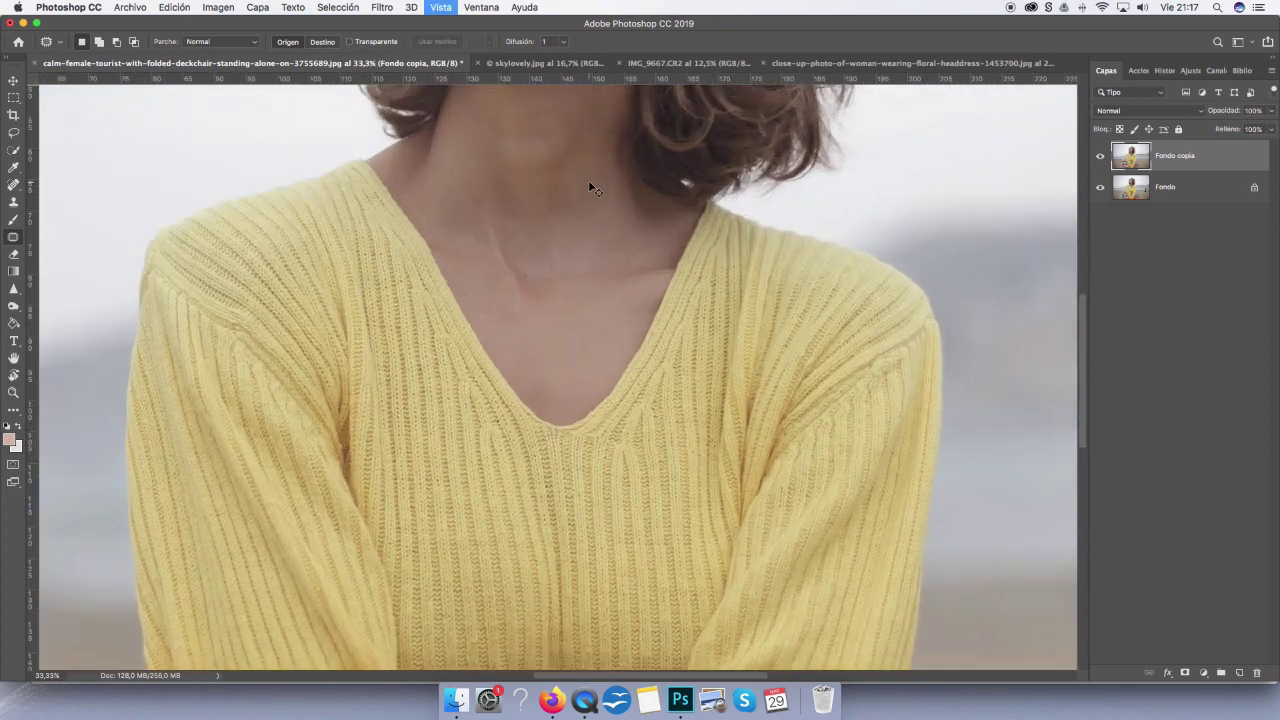
{"action": "scroll", "coordinate": [1087, 366], "scroll_direction": "up", "scroll_amount": 5}
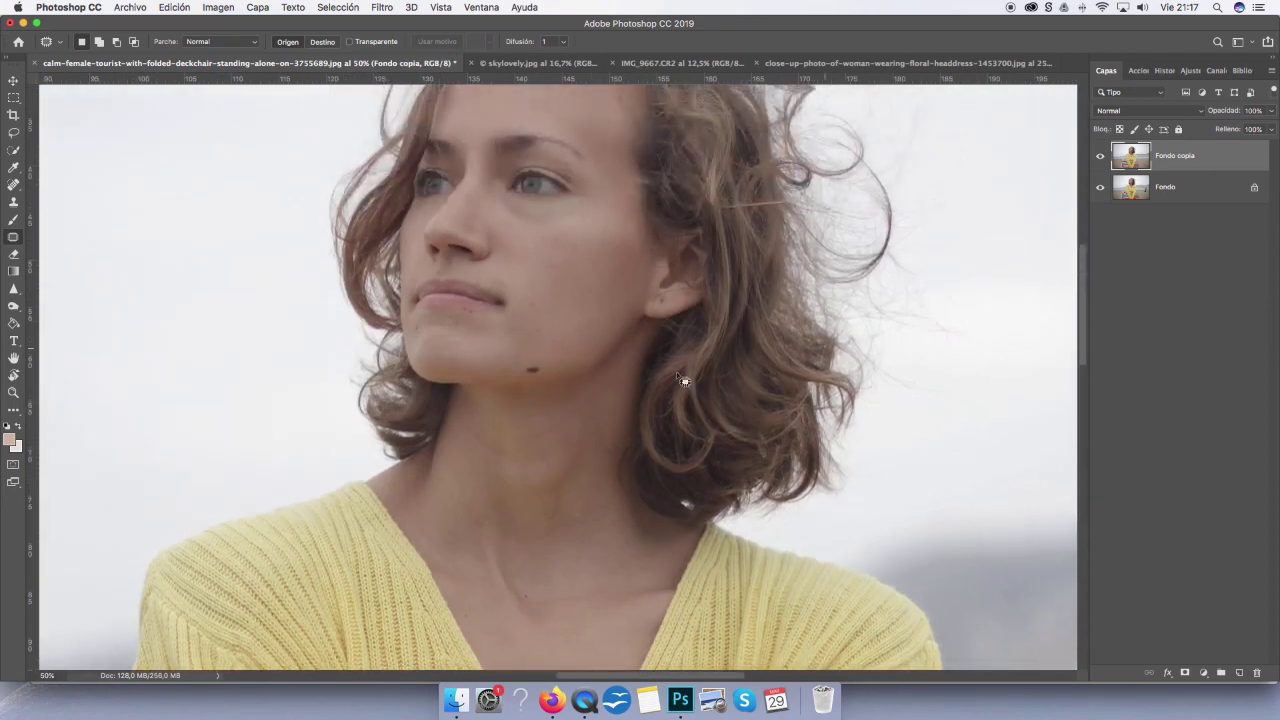
{"action": "mouse_move", "coordinate": [545, 367]}
{"action": "left_mouse_down"}
{"action": "mouse_move", "coordinate": [517, 366]}
{"action": "mouse_move", "coordinate": [540, 374]}
{"action": "mouse_move", "coordinate": [549, 363]}
{"action": "mouse_move", "coordinate": [530, 362]}
{"action": "mouse_move", "coordinate": [608, 350]}
{"action": "left_mouse_up"}
{"action": "key", "text": "super+d"}
{"action": "key", "text": "super+plus"}
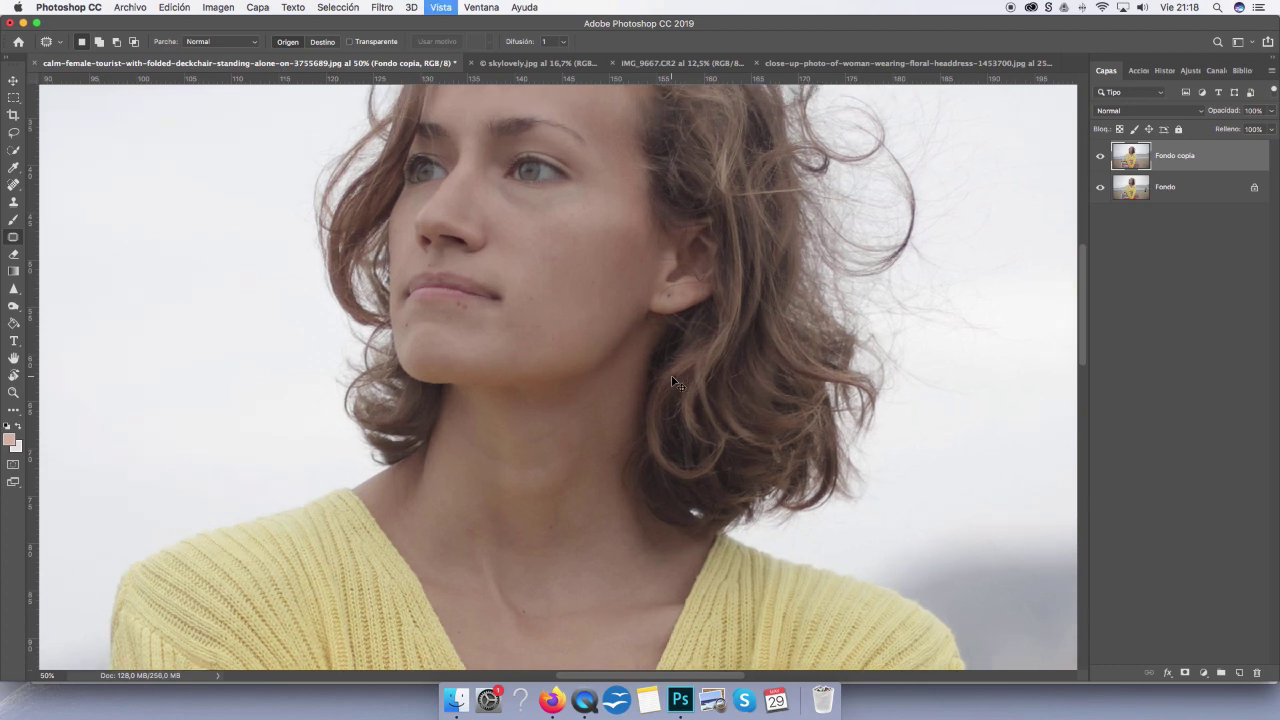
{"action": "key", "text": "super+plus"}
{"action": "key", "text": "super+plus"}
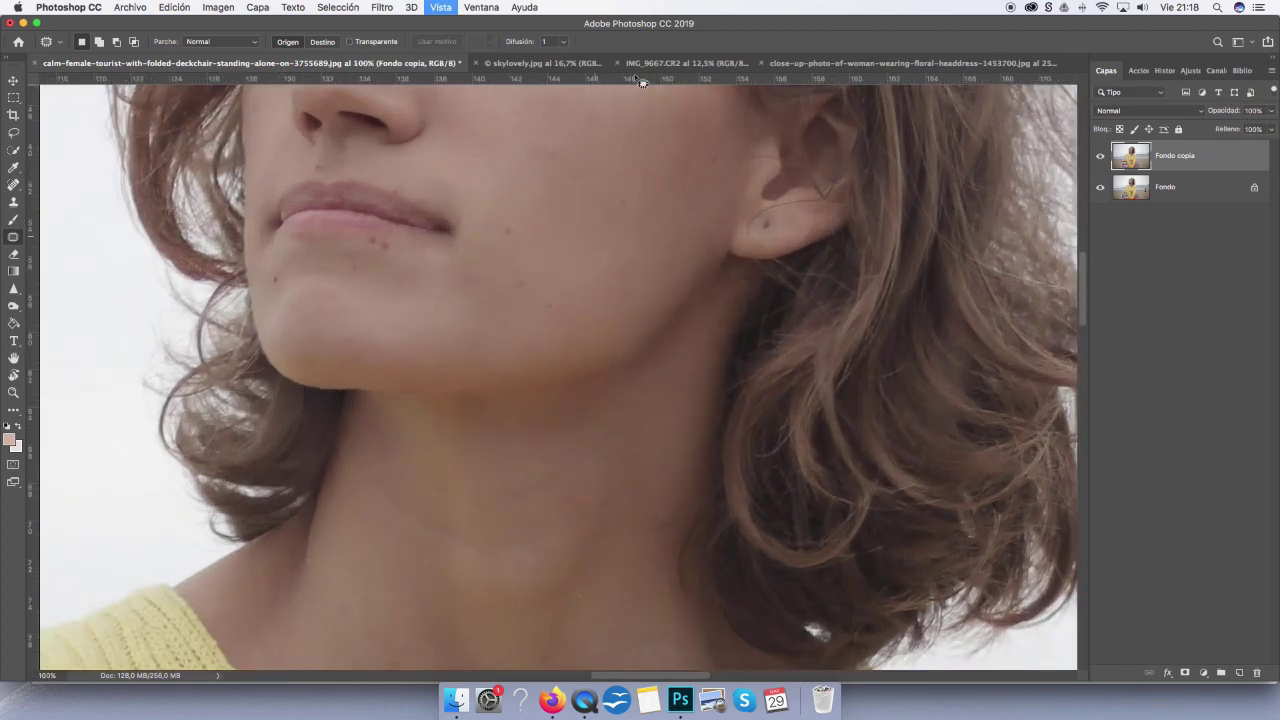
{"action": "left_click_drag", "start_coordinate": [563, 41], "coordinate": [680, 172]}
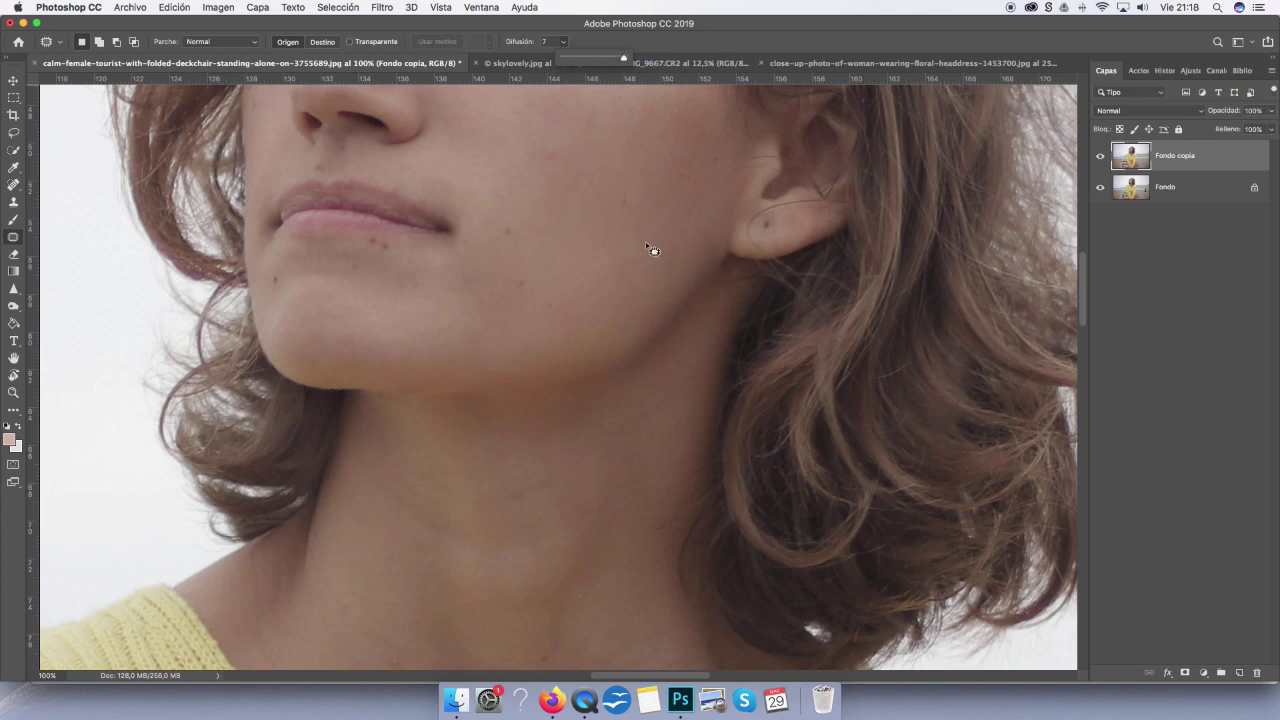
{"action": "left_click_drag", "start_coordinate": [528, 348], "coordinate": [596, 346]}
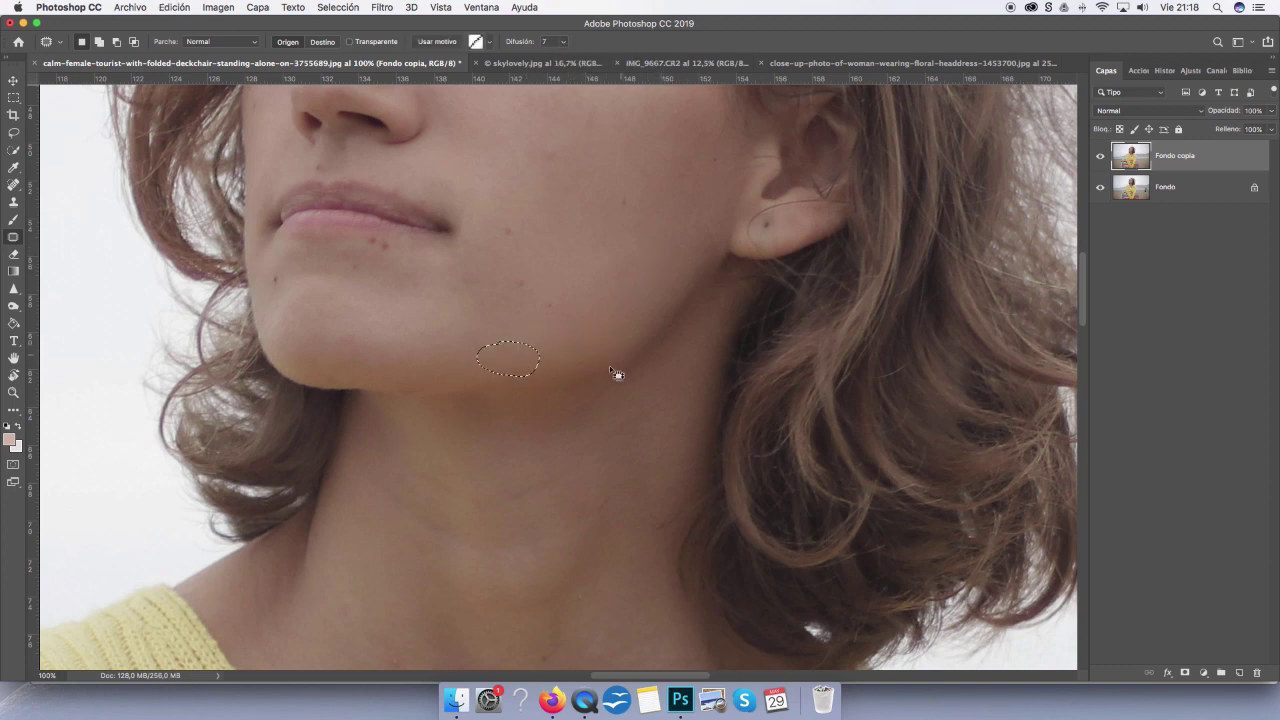
{"action": "left_click", "coordinate": [562, 334]}
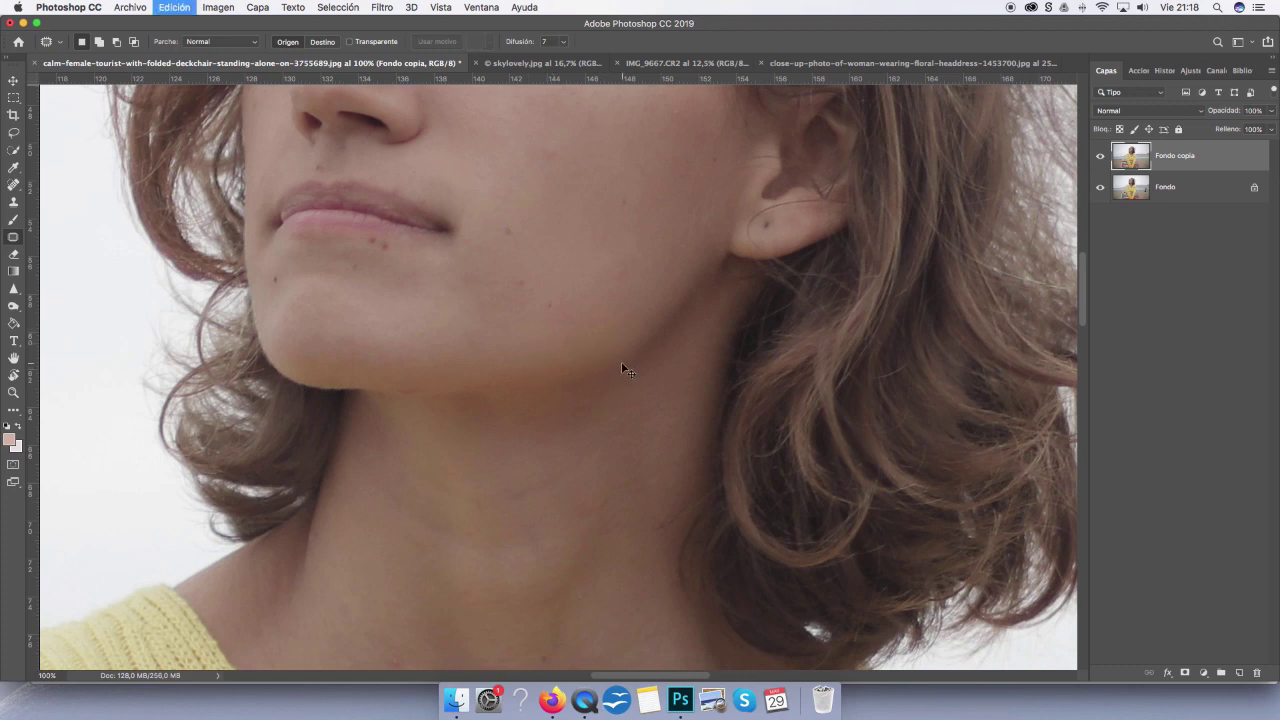
Patch another chin spot at diffusion 1 and check the result against the whole scene
{"action": "left_click_drag", "start_coordinate": [508, 341], "coordinate": [506, 342]}
{"action": "left_click", "coordinate": [563, 42]}
{"action": "left_click_drag", "start_coordinate": [563, 55], "coordinate": [497, 55]}
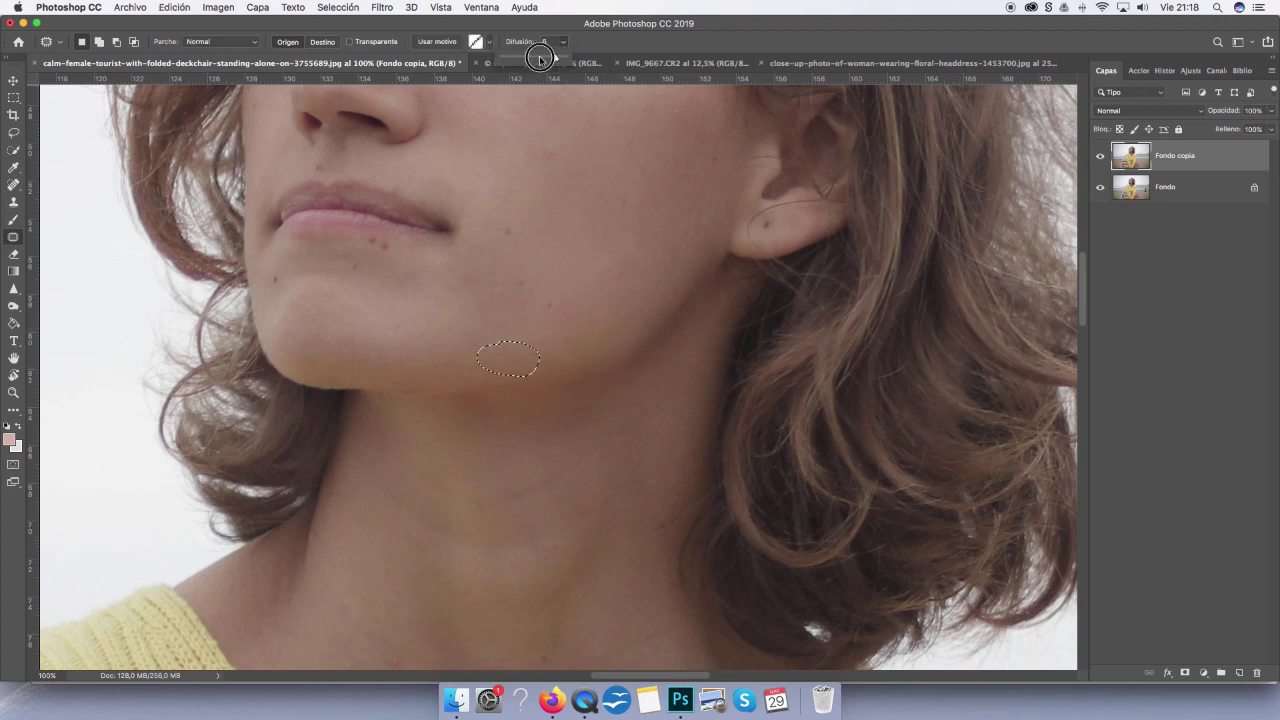
{"action": "mouse_move", "coordinate": [511, 354]}
{"action": "left_mouse_down"}
{"action": "mouse_move", "coordinate": [464, 327]}
{"action": "mouse_move", "coordinate": [535, 348]}
{"action": "left_mouse_up"}
{"action": "left_click", "coordinate": [600, 347]}
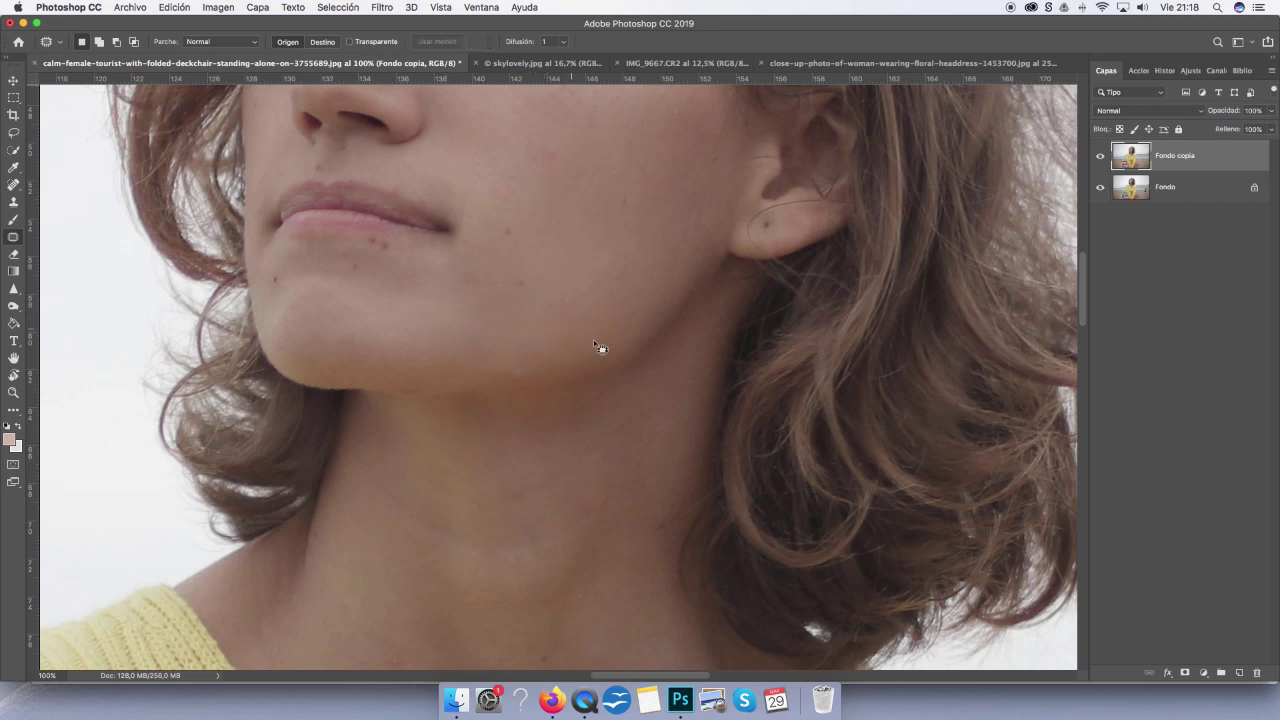
{"action": "key", "text": "super+plus"}
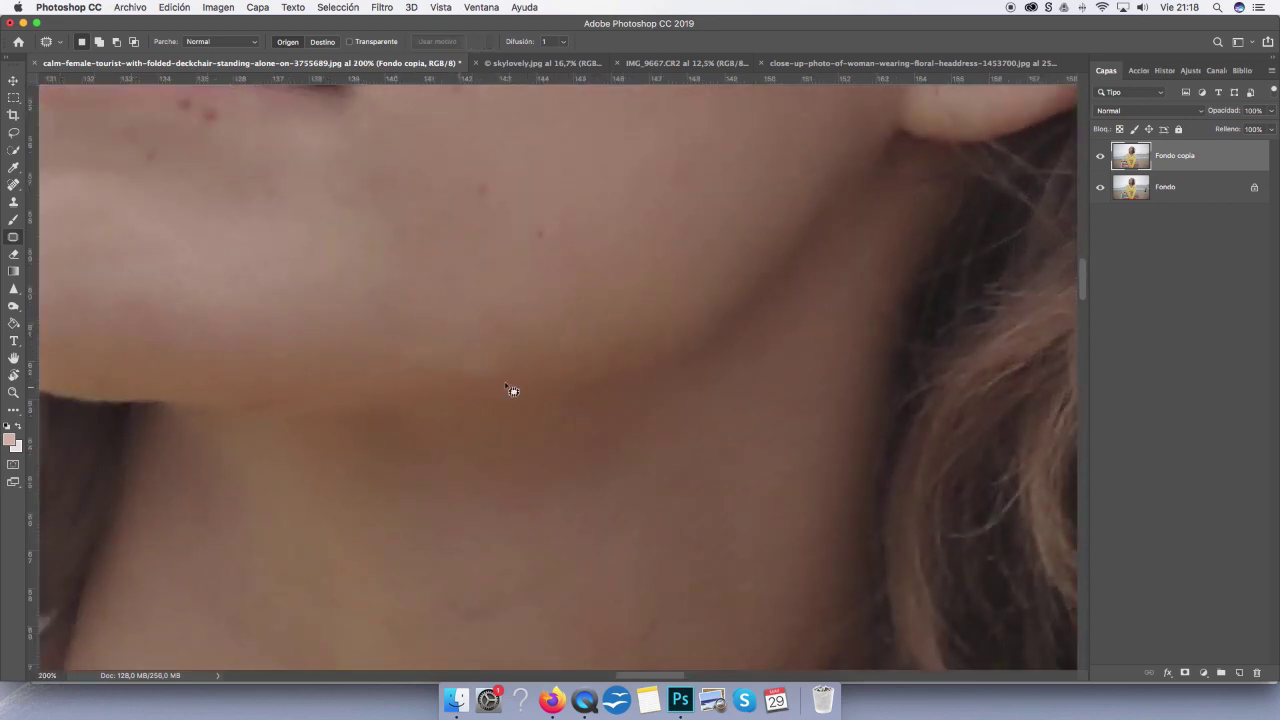
{"action": "key", "text": "super+z"}
{"action": "key", "text": "super+h"}
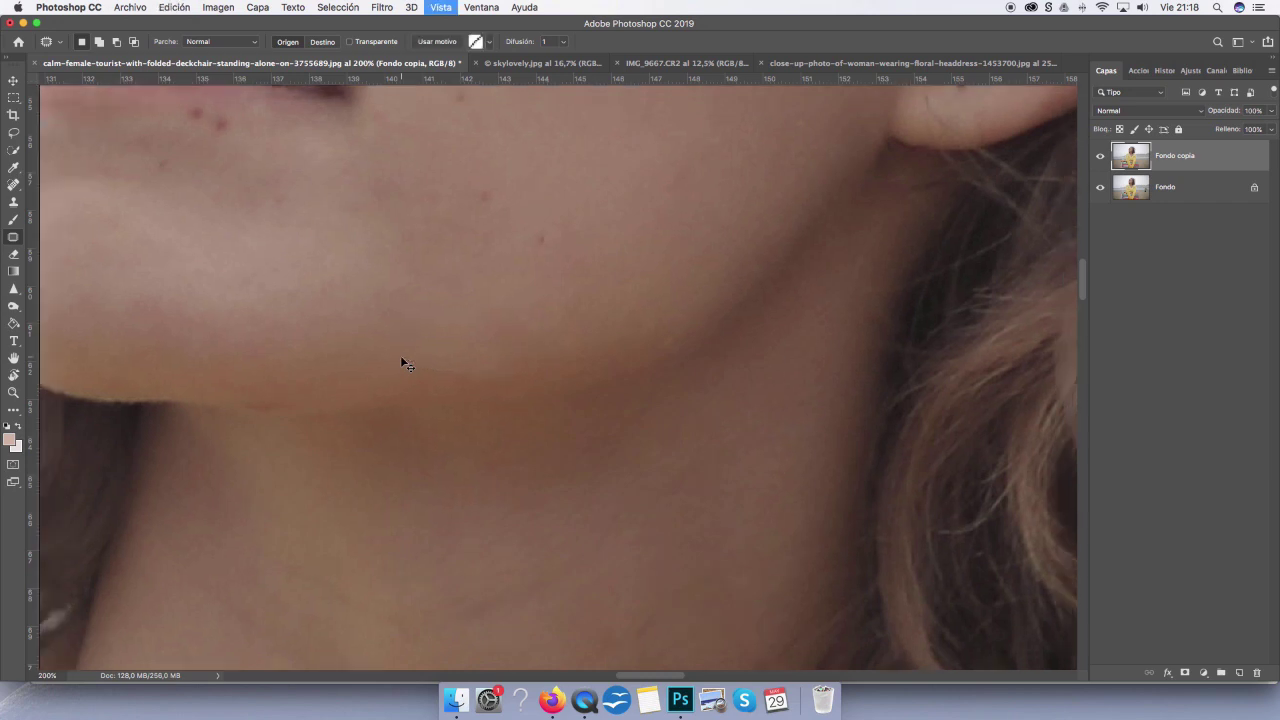
{"action": "key", "text": "super+minus"}
{"action": "key", "text": "super+minus"}
{"action": "key", "text": "super+minus"}
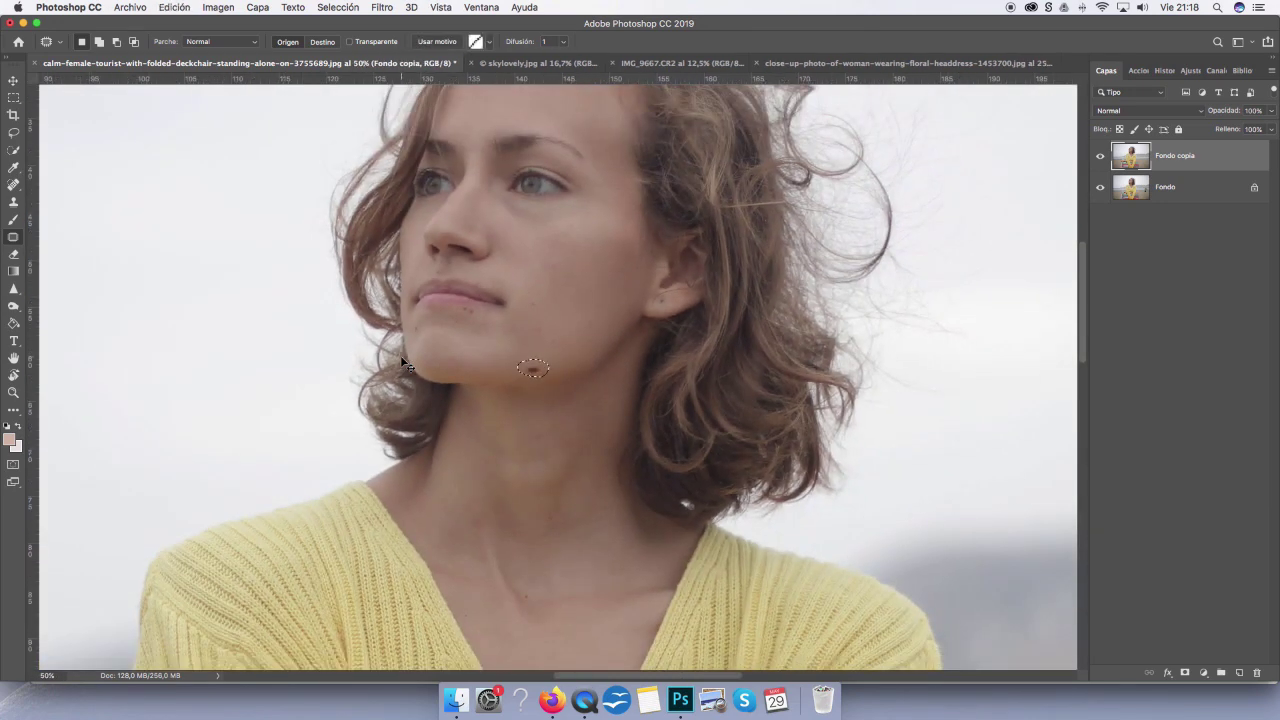
{"action": "key", "text": "super+d"}
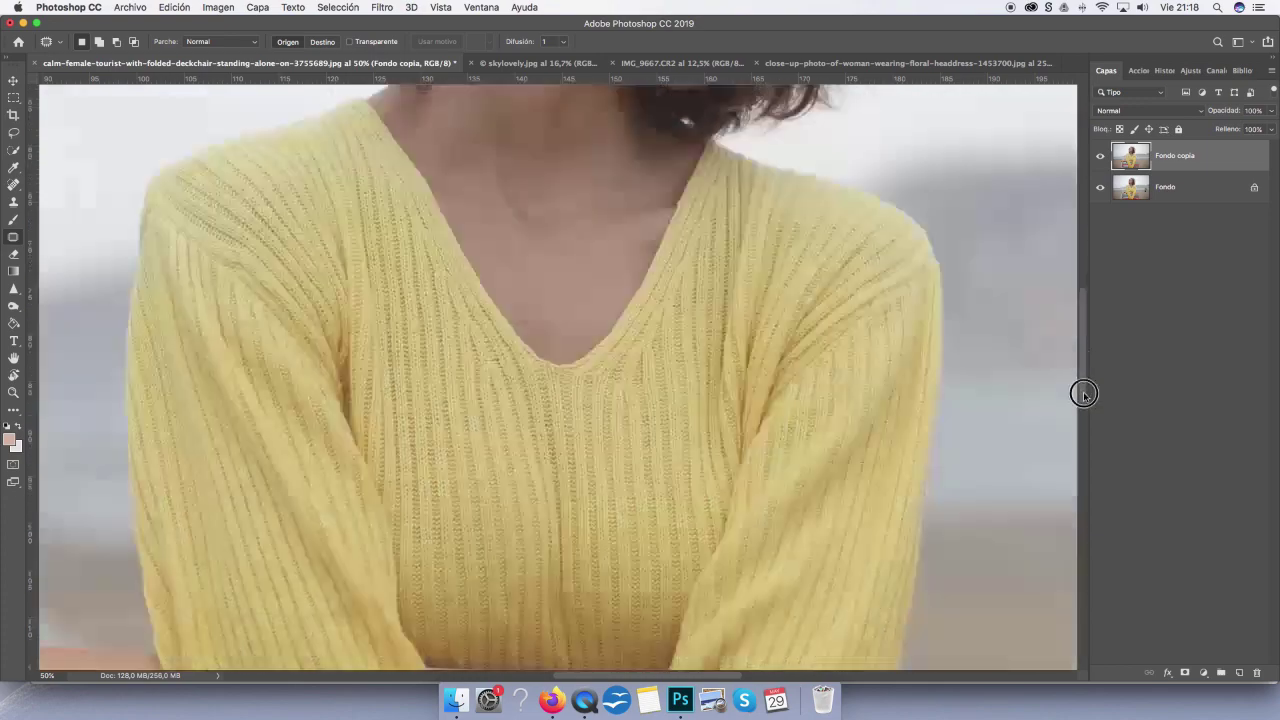
{"action": "left_click_drag", "start_coordinate": [1088, 307], "coordinate": [1080, 454]}
{"action": "key", "text": "super+minus"}
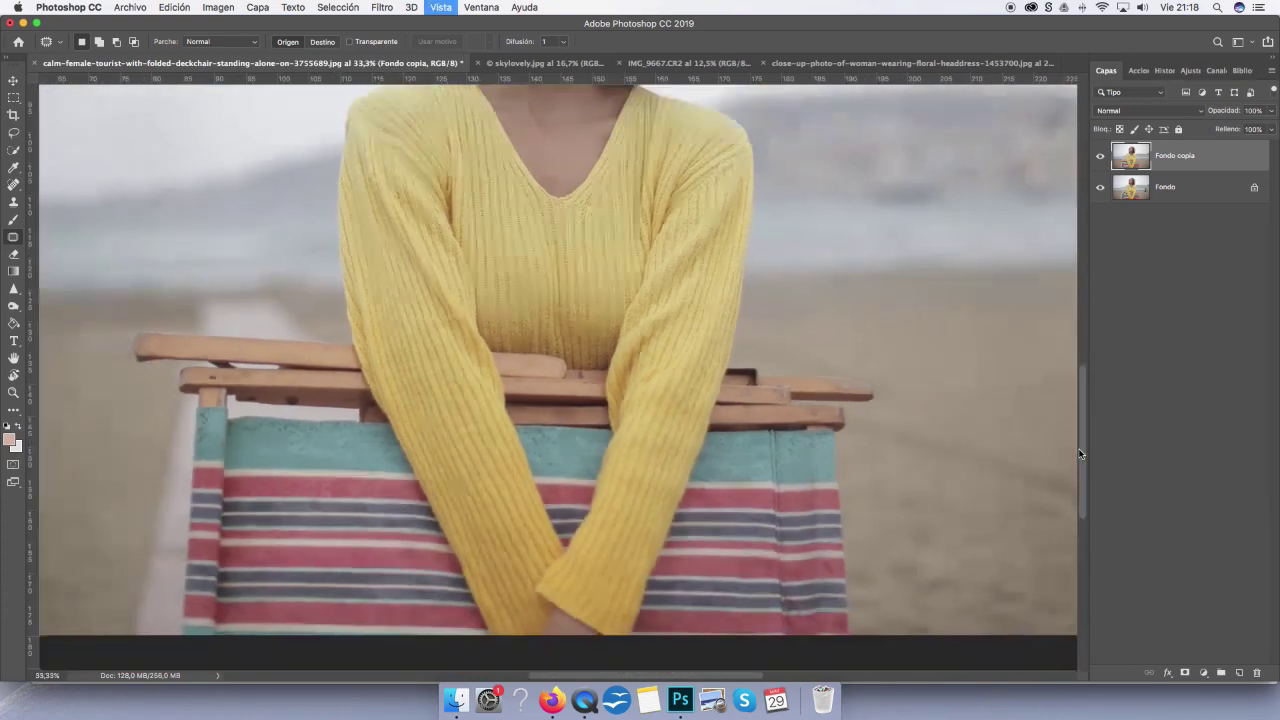
{"action": "key", "text": "super+minus"}
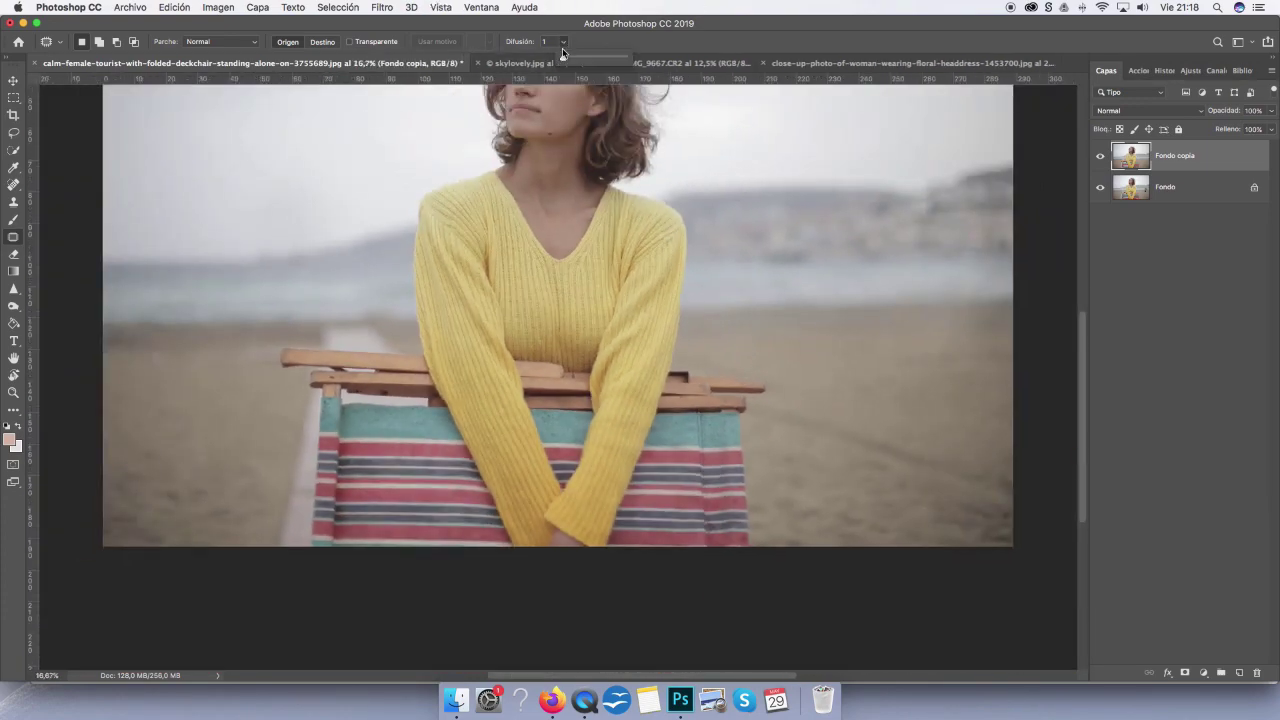
At patch diffusion 5, replace the sand marks at lower right with clean sand
{"action": "left_click_drag", "start_coordinate": [562, 50], "coordinate": [602, 58]}
{"action": "mouse_move", "coordinate": [1008, 452]}
{"action": "left_mouse_down"}
{"action": "mouse_move", "coordinate": [799, 412]}
{"action": "mouse_move", "coordinate": [995, 478]}
{"action": "left_mouse_up"}
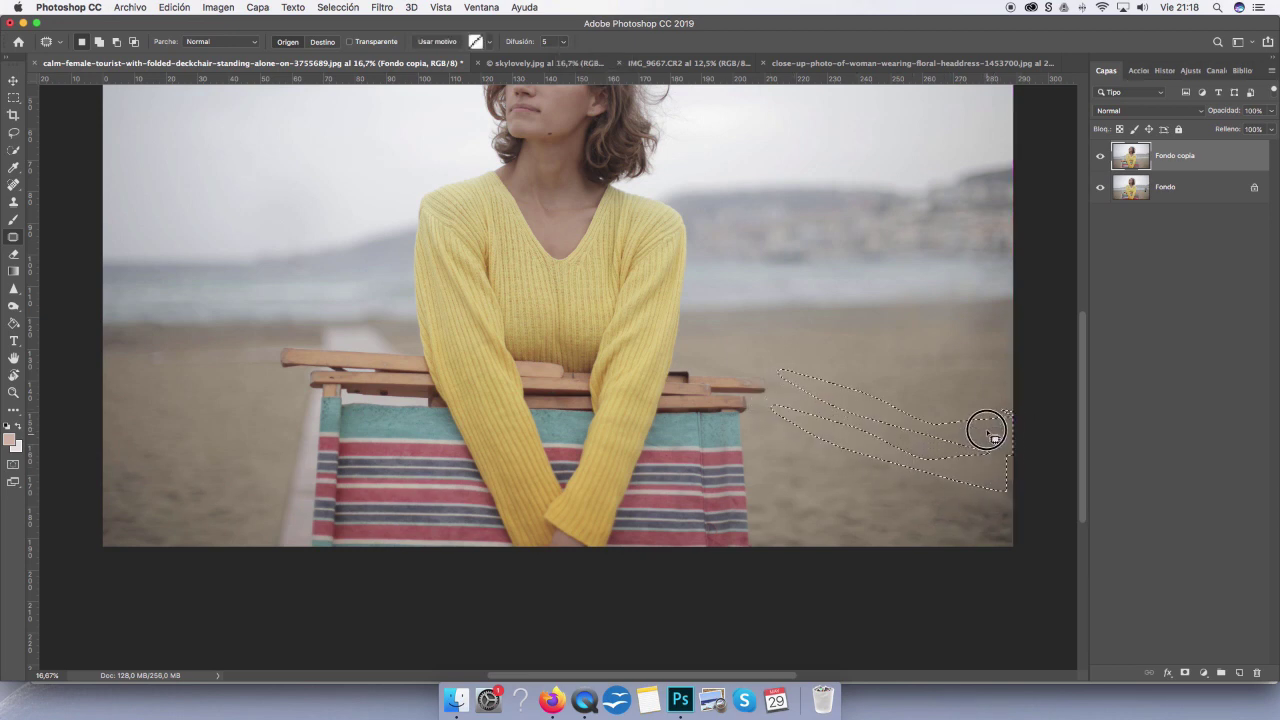
{"action": "left_click", "coordinate": [958, 444]}
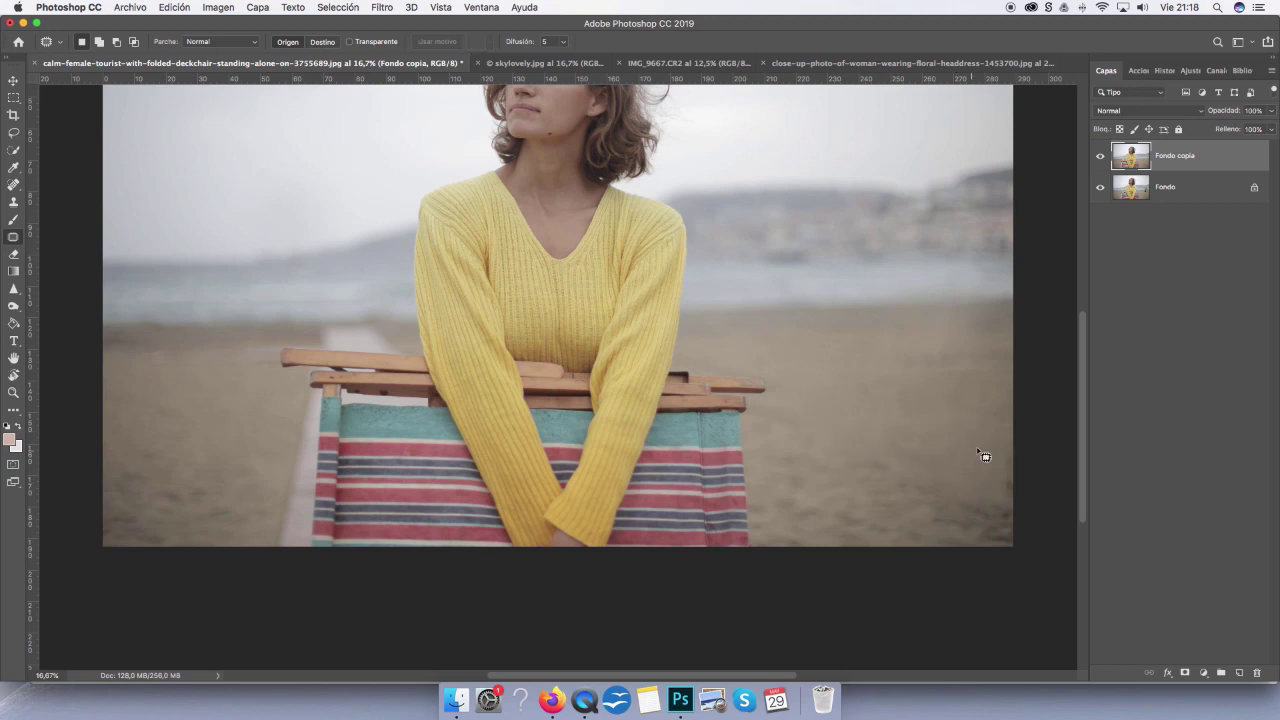
{"action": "left_click_drag", "start_coordinate": [979, 450], "coordinate": [1023, 468]}
{"action": "left_click_drag", "start_coordinate": [1007, 490], "coordinate": [994, 417]}
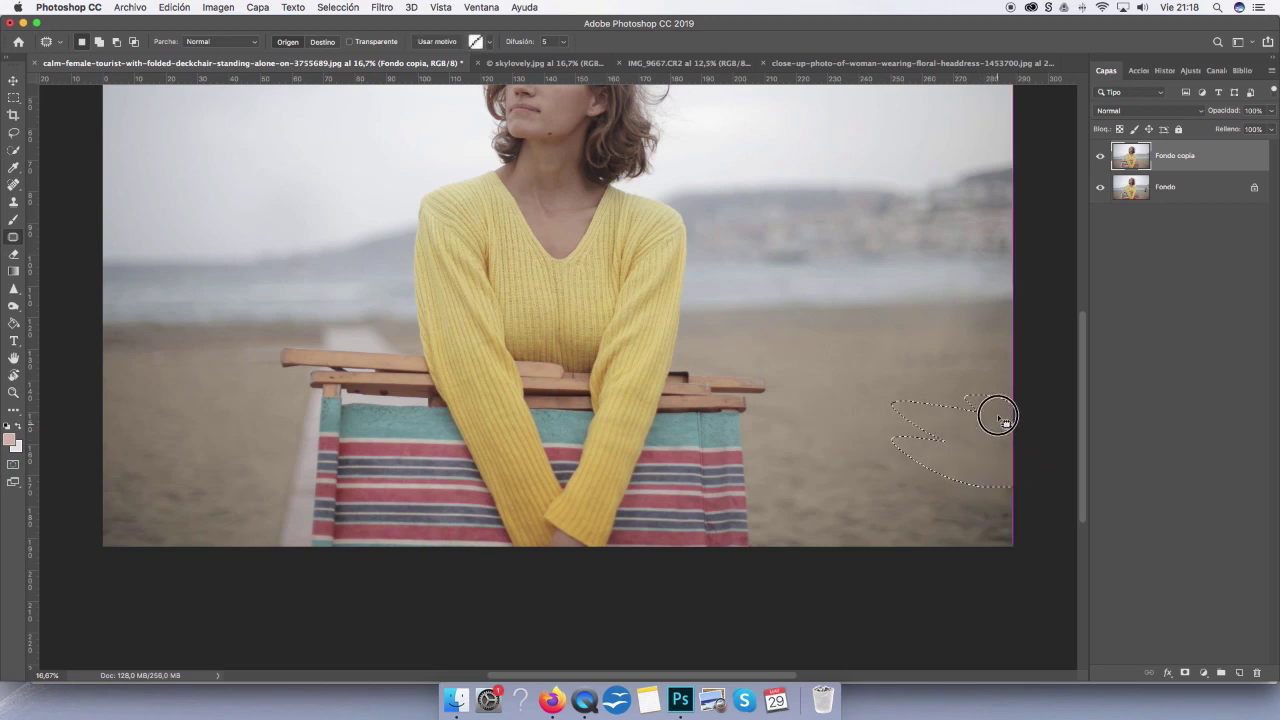
{"action": "left_click_drag", "start_coordinate": [840, 424], "coordinate": [1012, 478]}
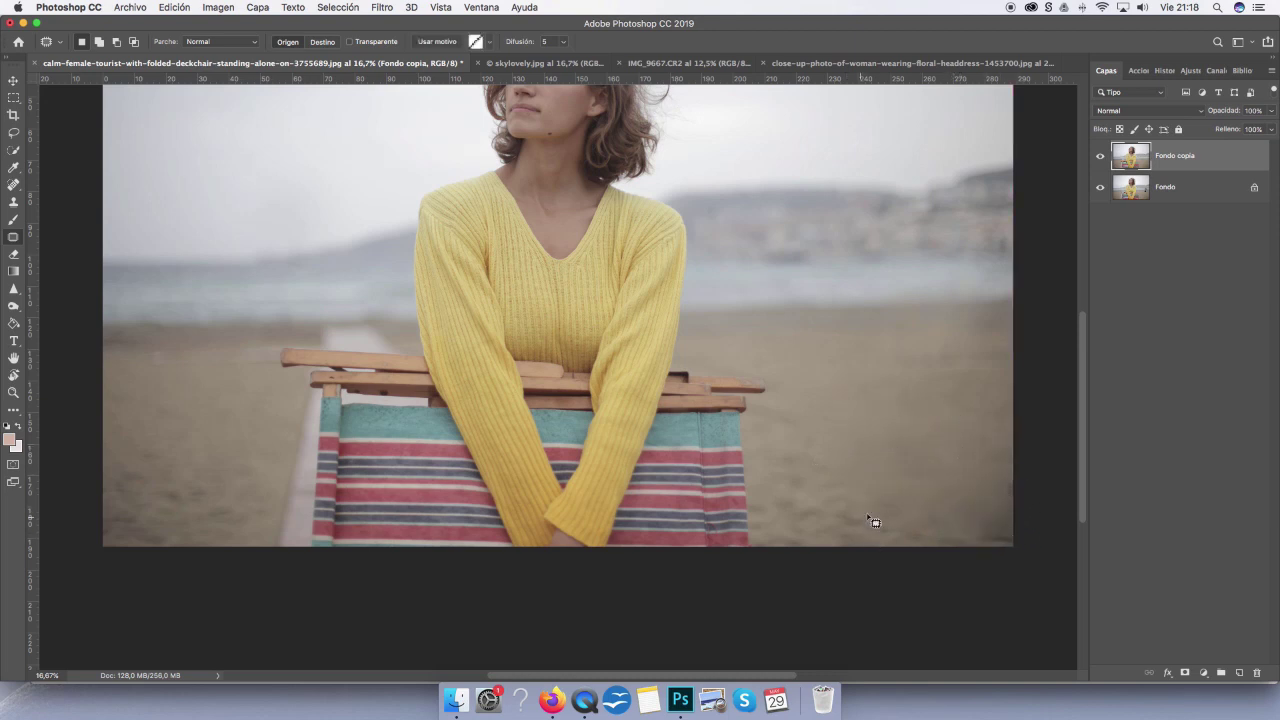
{"action": "left_click_drag", "start_coordinate": [822, 427], "coordinate": [923, 425]}
{"action": "left_click_drag", "start_coordinate": [1023, 537], "coordinate": [977, 461]}
{"action": "key", "text": "super+minus"}
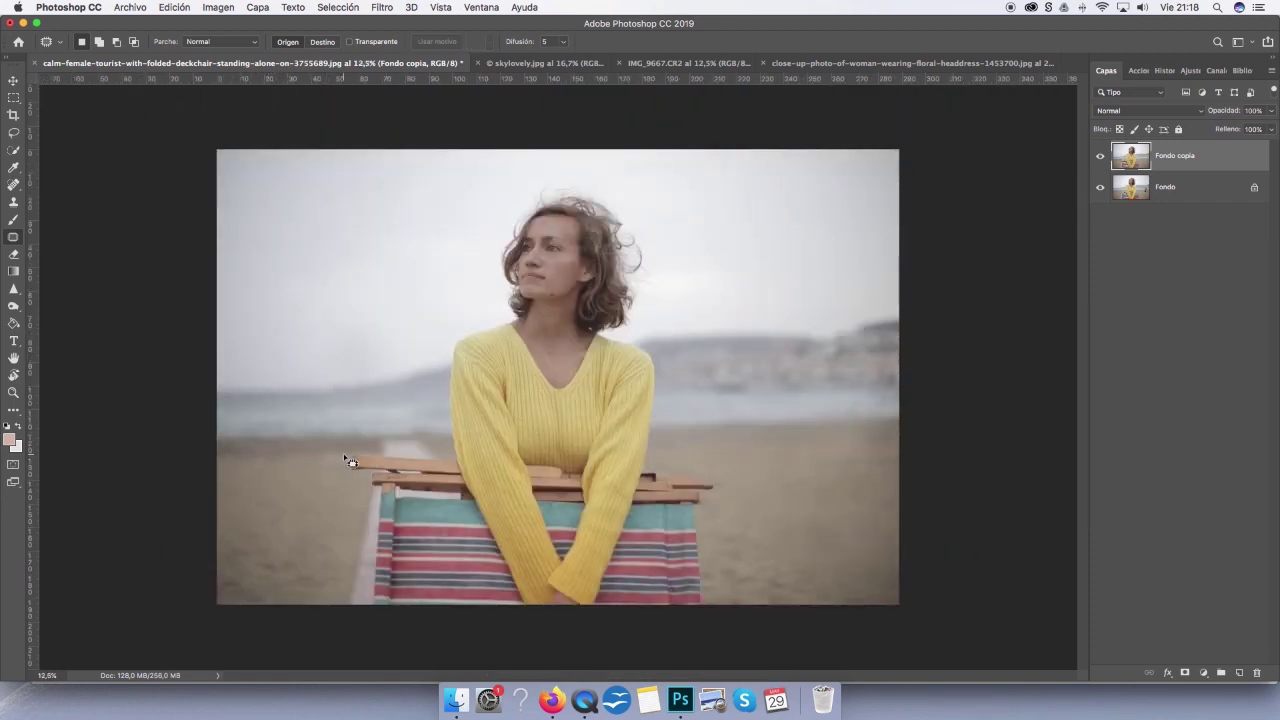
Patch two sand areas near the left edge of the beach with clean sand
{"action": "left_click_drag", "start_coordinate": [345, 456], "coordinate": [347, 460]}
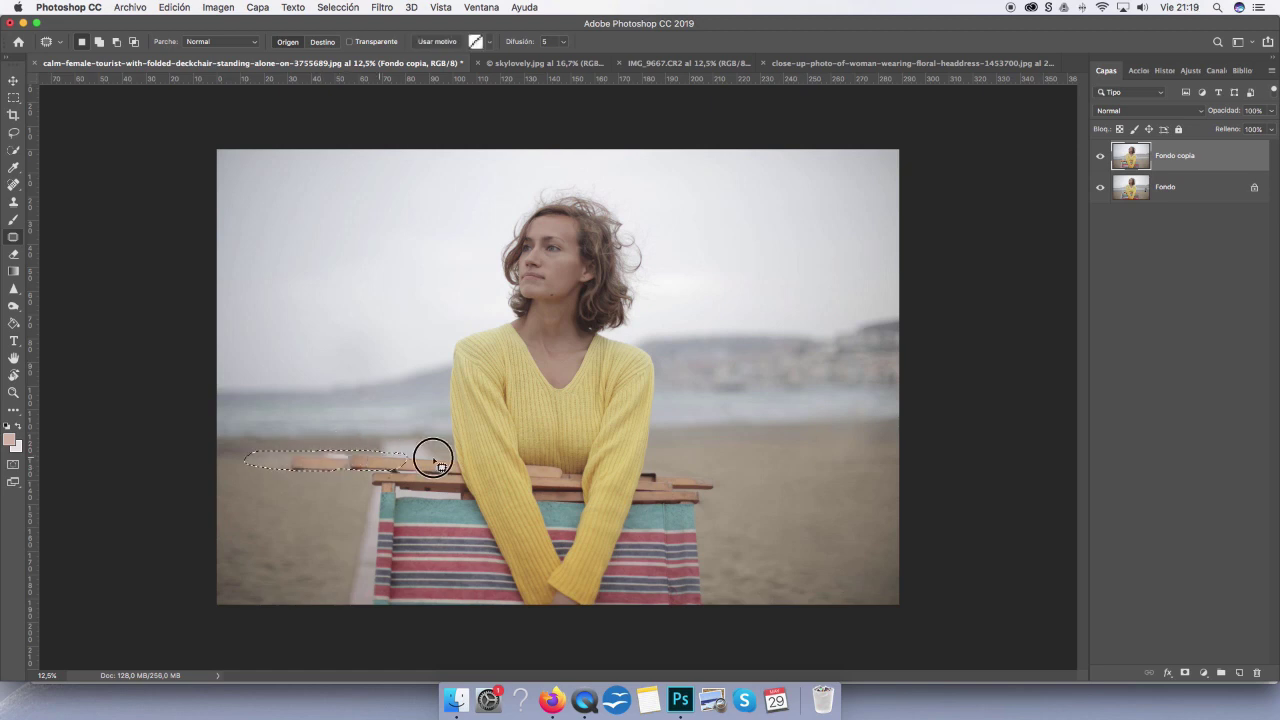
{"action": "left_click", "coordinate": [752, 463]}
{"action": "mouse_move", "coordinate": [255, 465]}
{"action": "left_mouse_down"}
{"action": "mouse_move", "coordinate": [271, 451]}
{"action": "mouse_move", "coordinate": [289, 486]}
{"action": "left_mouse_up"}
{"action": "left_click", "coordinate": [271, 486]}
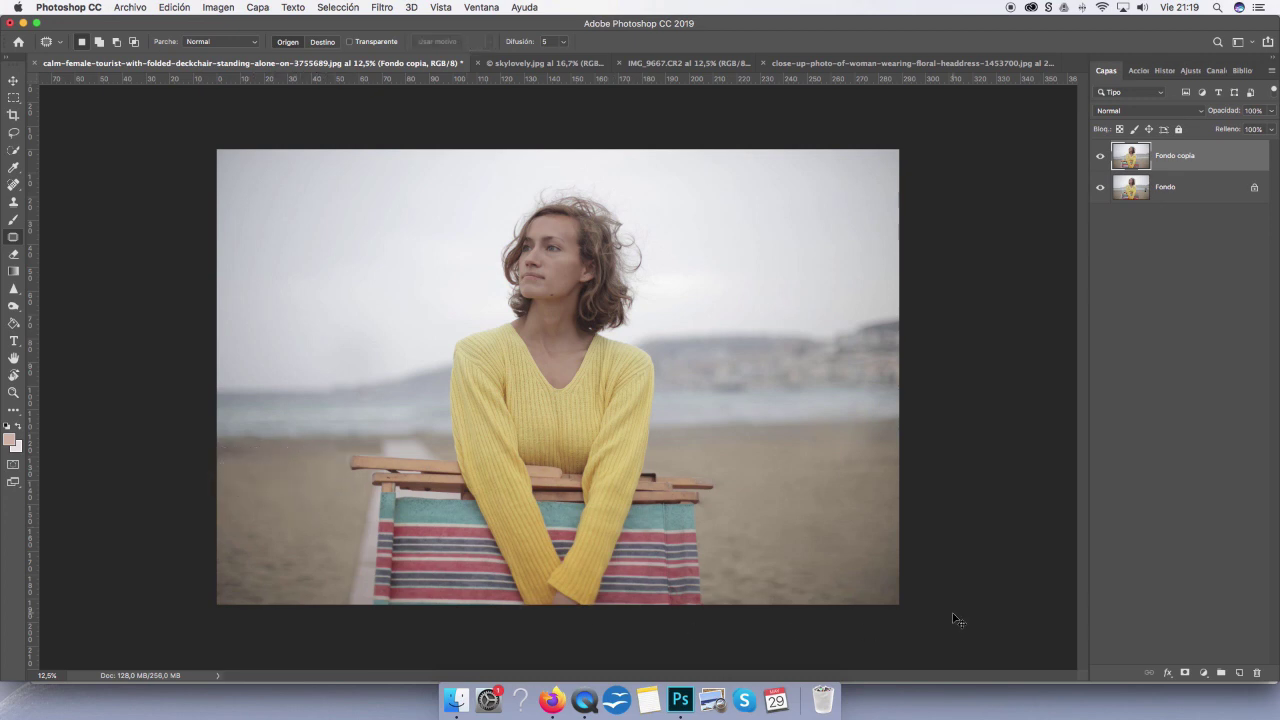
{"action": "key", "text": "super+minus"}
Compare Fondo copia with the original by toggling its visibility, then duplicate it as Fondo copia 2
{"action": "left_click", "coordinate": [1101, 155]}
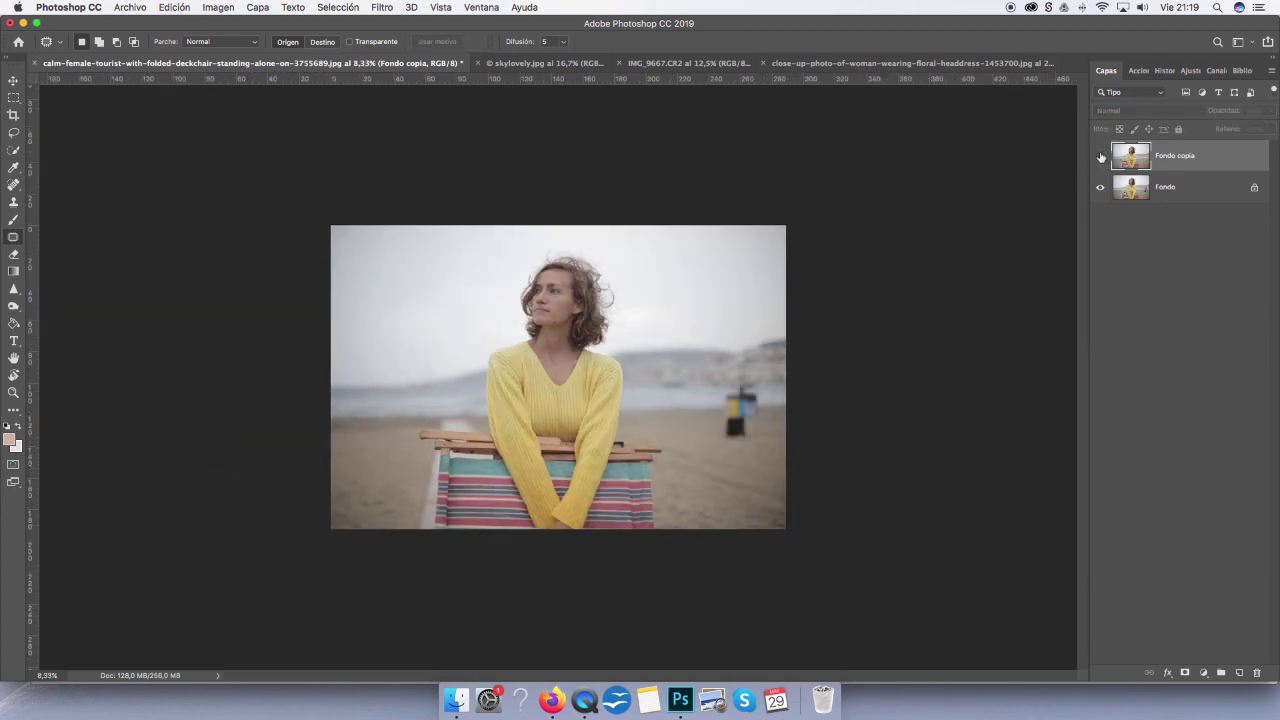
{"action": "left_click", "coordinate": [1101, 157]}
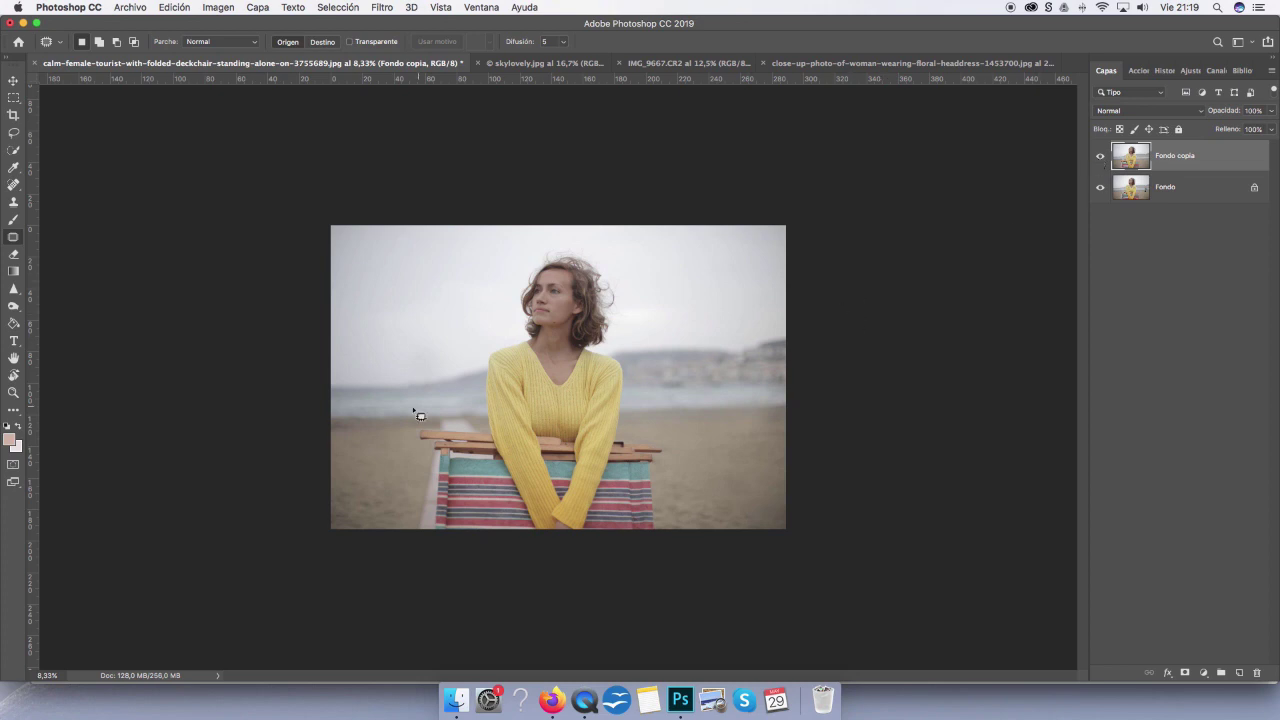
{"action": "key", "text": "super+plus"}
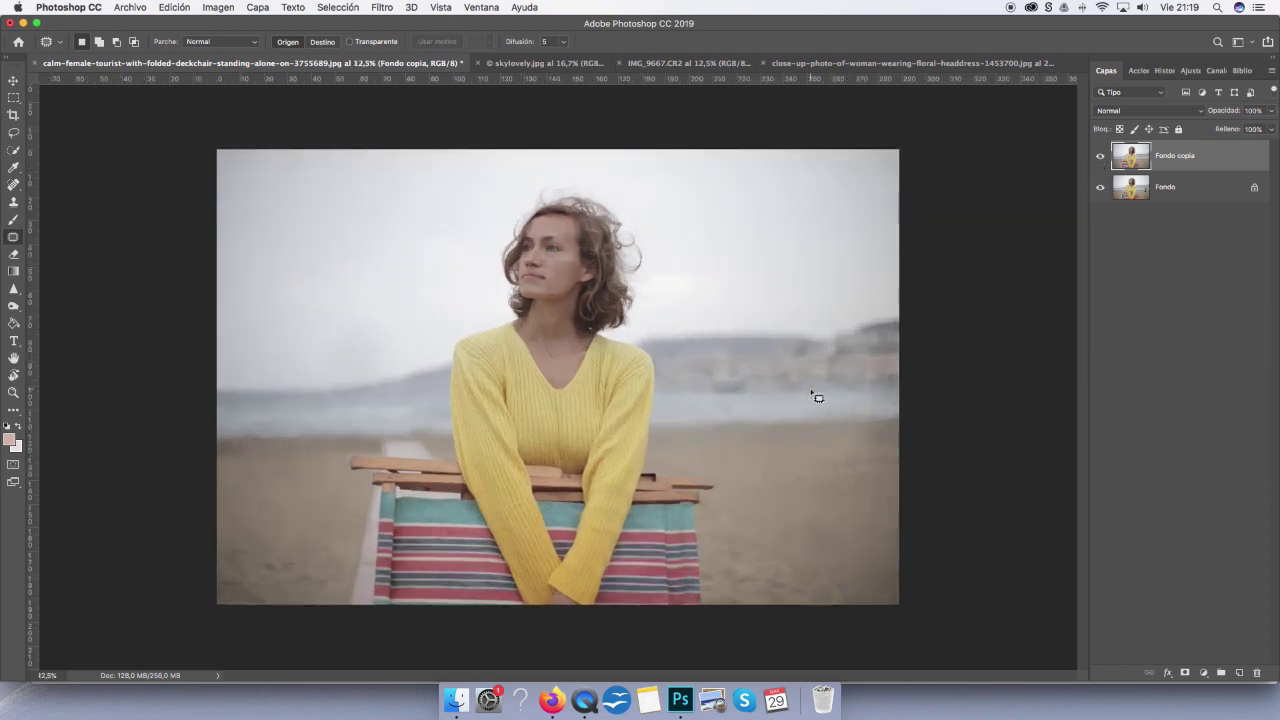
{"action": "key", "text": "super+j"}
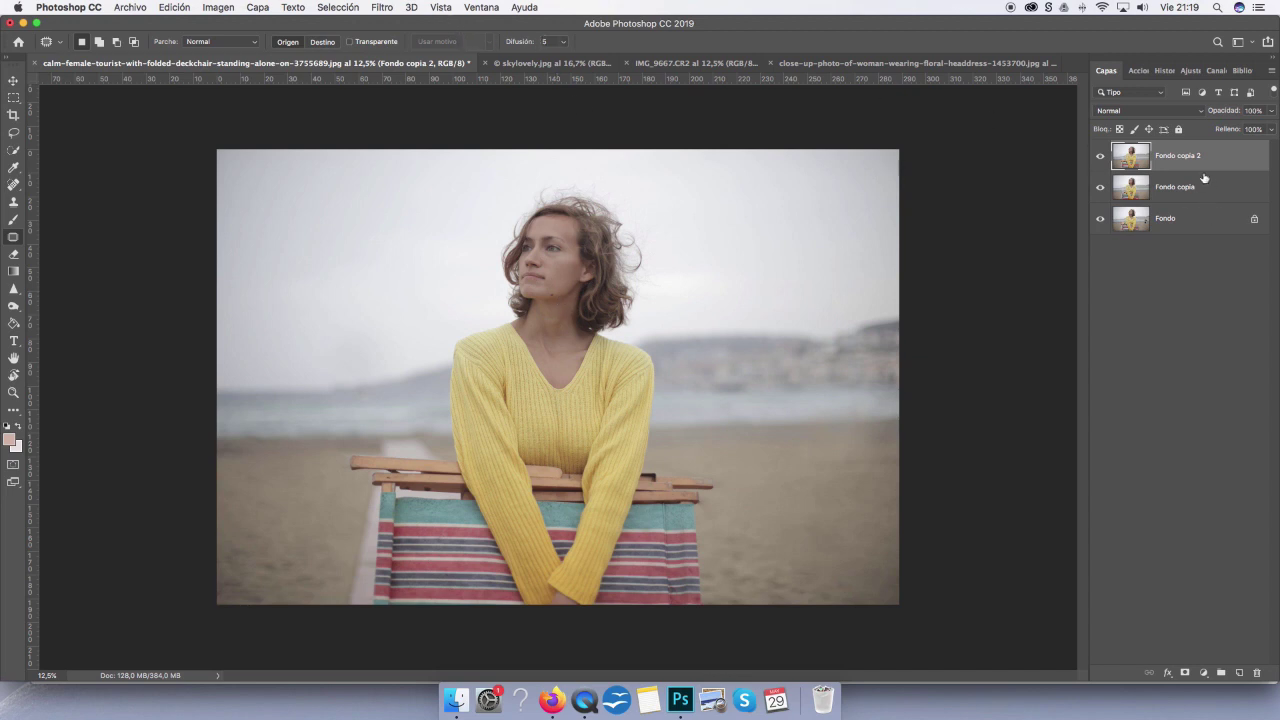
Open Filtro > Licuar and collapse the face-aware, mask and display option sections
{"action": "left_click", "coordinate": [386, 8]}
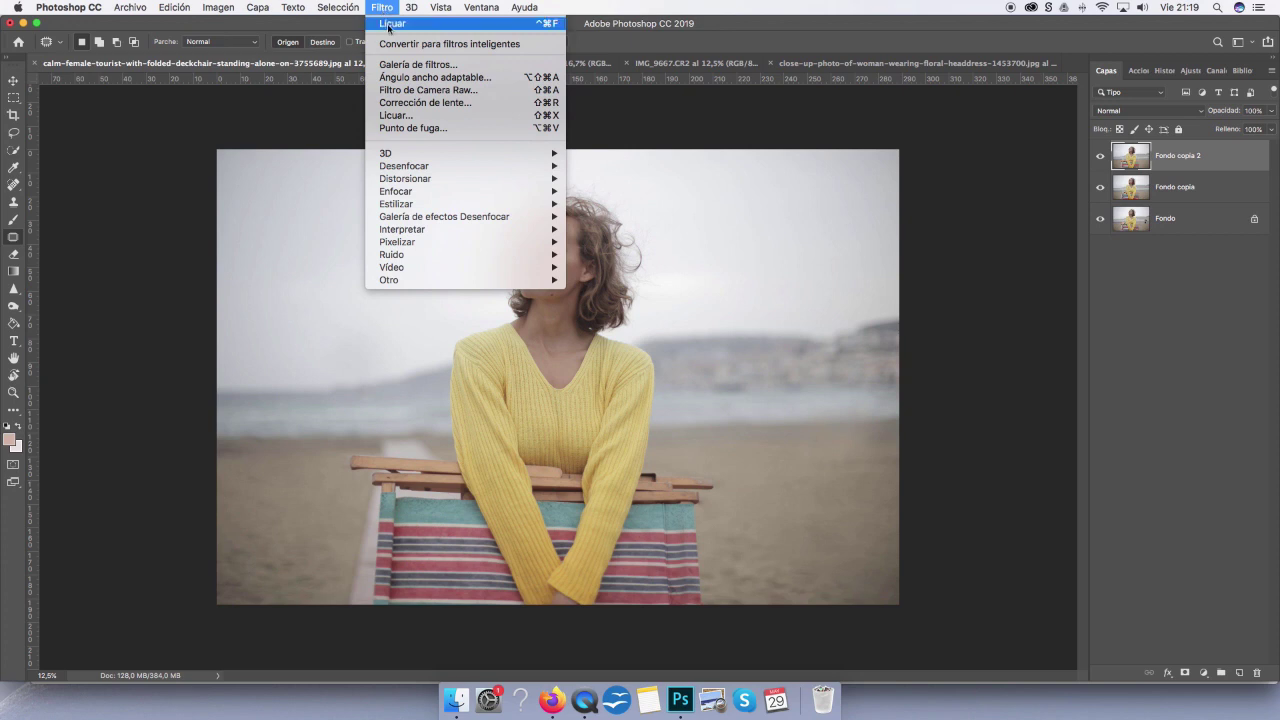
{"action": "left_click", "coordinate": [414, 116]}
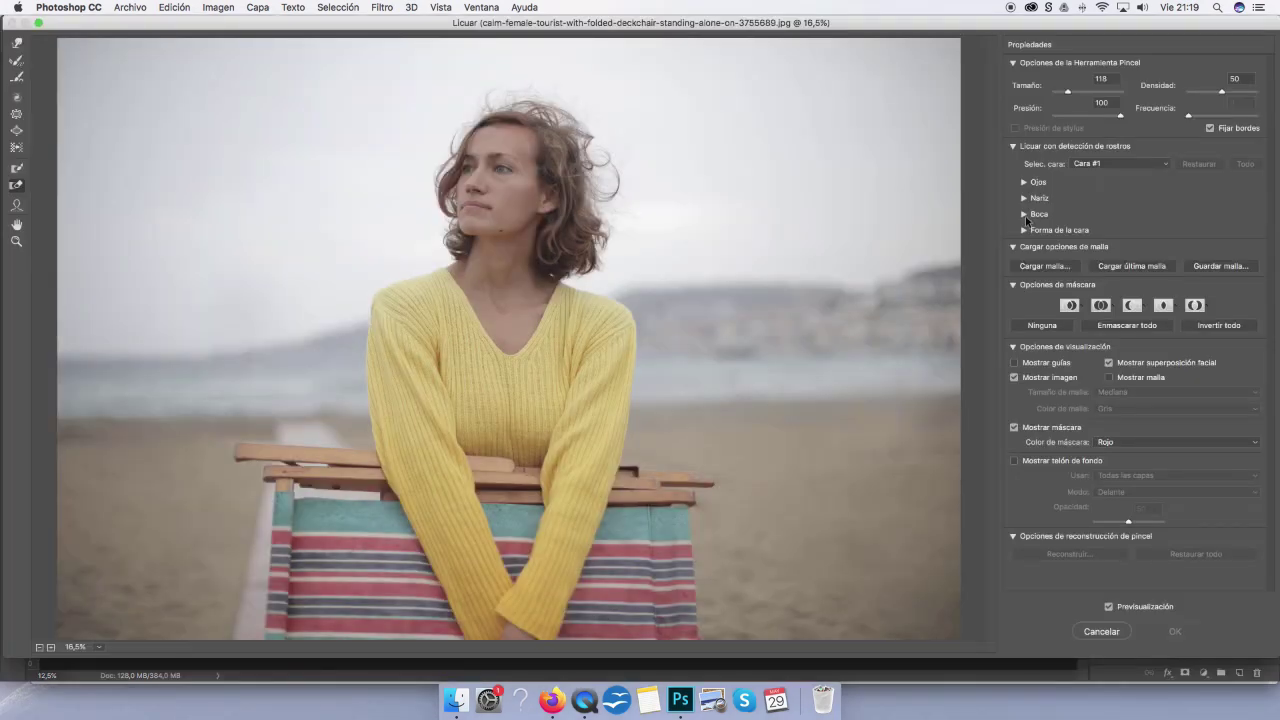
{"action": "left_click", "coordinate": [1011, 147]}
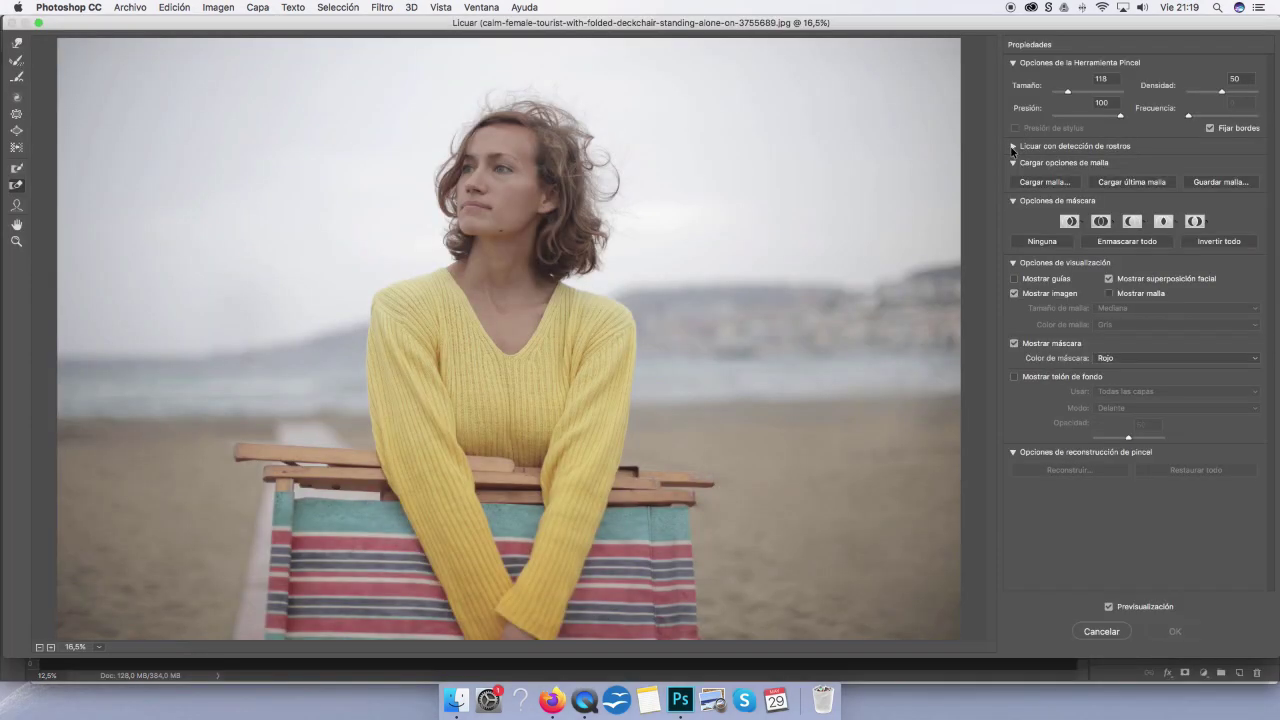
{"action": "left_click", "coordinate": [1011, 201]}
{"action": "left_click", "coordinate": [1012, 218]}
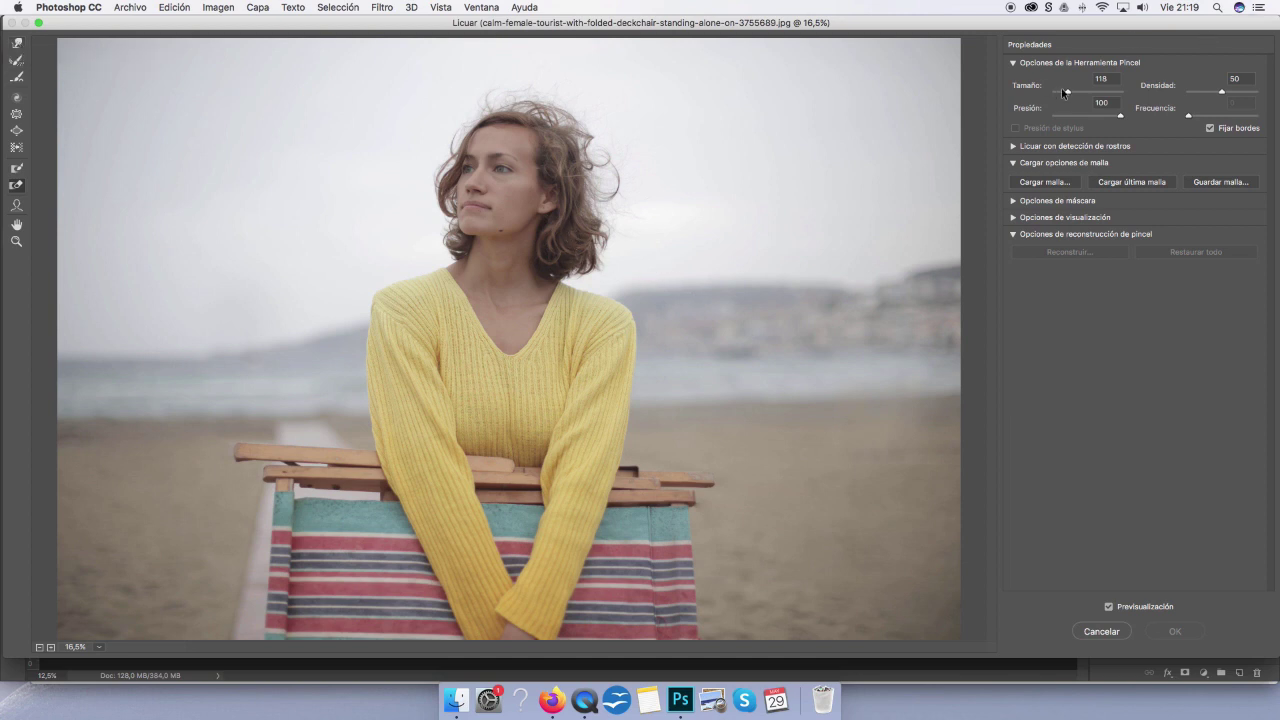
Set the Forward Warp brush to 1230 and push the hair and distant hills on the right
{"action": "left_click_drag", "start_coordinate": [1065, 93], "coordinate": [1073, 94]}
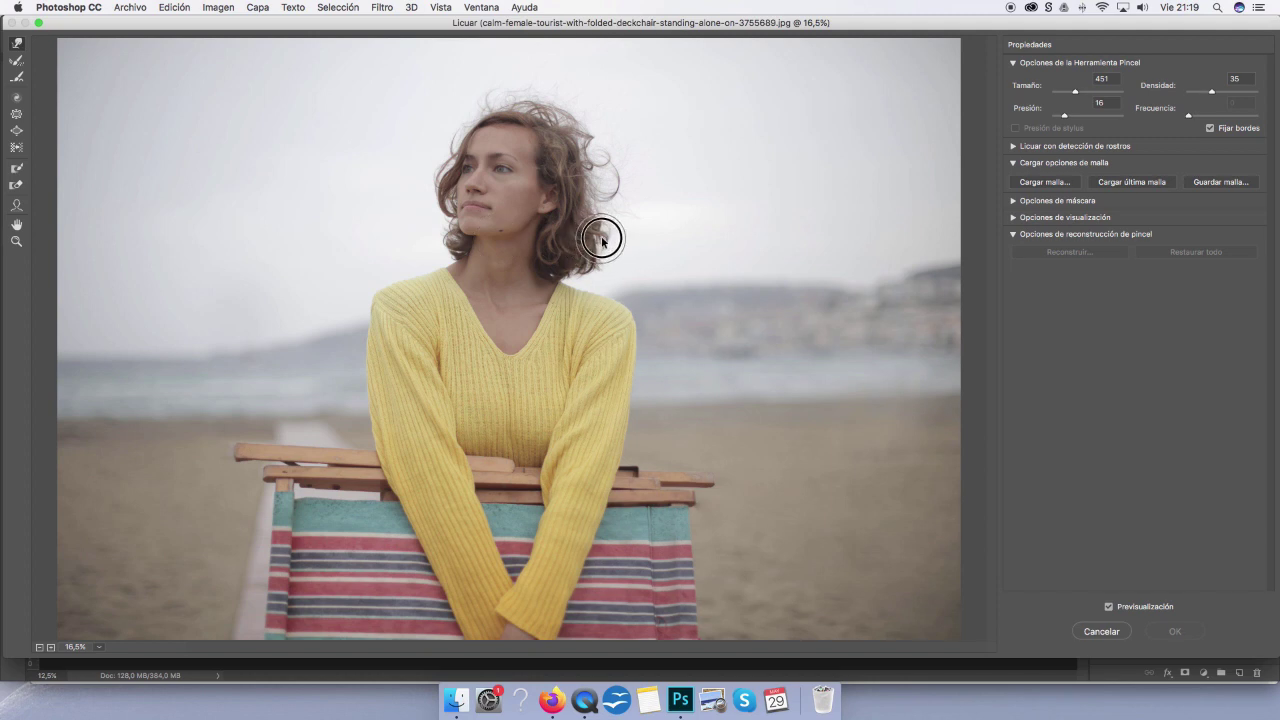
{"action": "left_click_drag", "start_coordinate": [601, 238], "coordinate": [620, 233]}
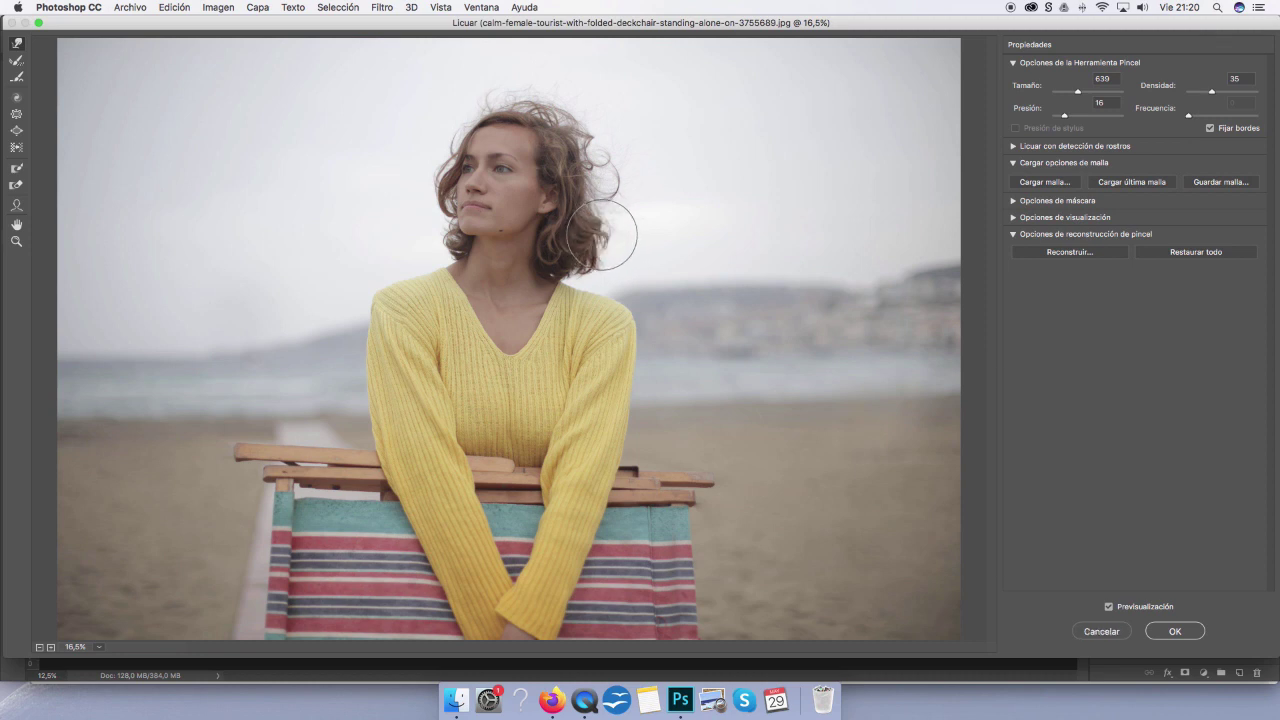
{"action": "left_click_drag", "start_coordinate": [609, 234], "coordinate": [596, 256]}
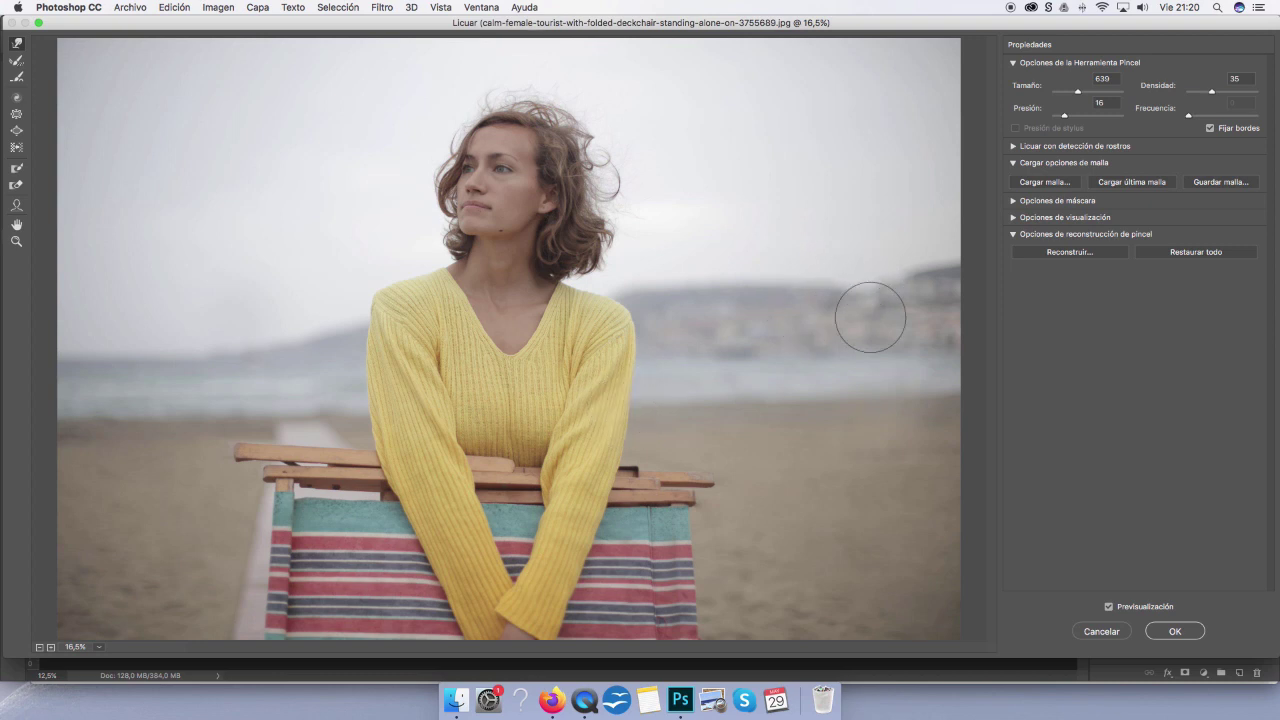
{"action": "mouse_move", "coordinate": [866, 289]}
{"action": "left_mouse_down"}
{"action": "mouse_move", "coordinate": [871, 274]}
{"action": "mouse_move", "coordinate": [900, 272]}
{"action": "mouse_move", "coordinate": [863, 285]}
{"action": "left_mouse_up"}
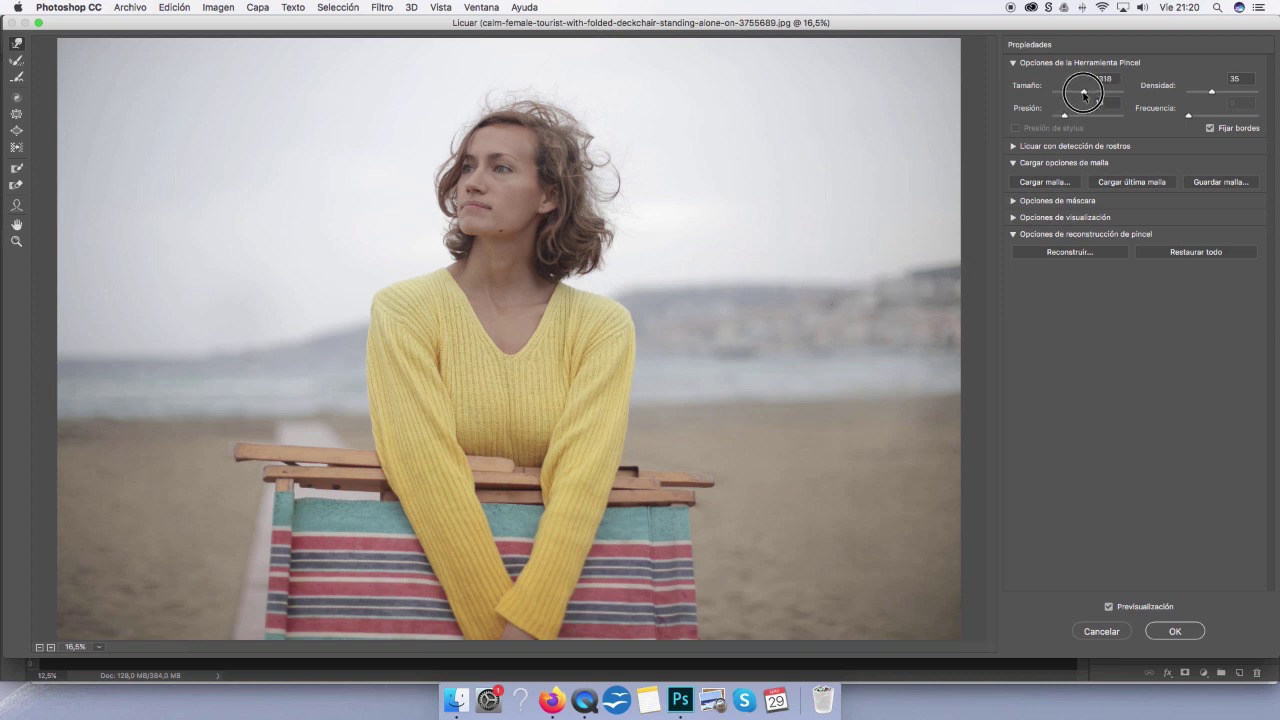
{"action": "left_click_drag", "start_coordinate": [1083, 95], "coordinate": [1081, 95]}
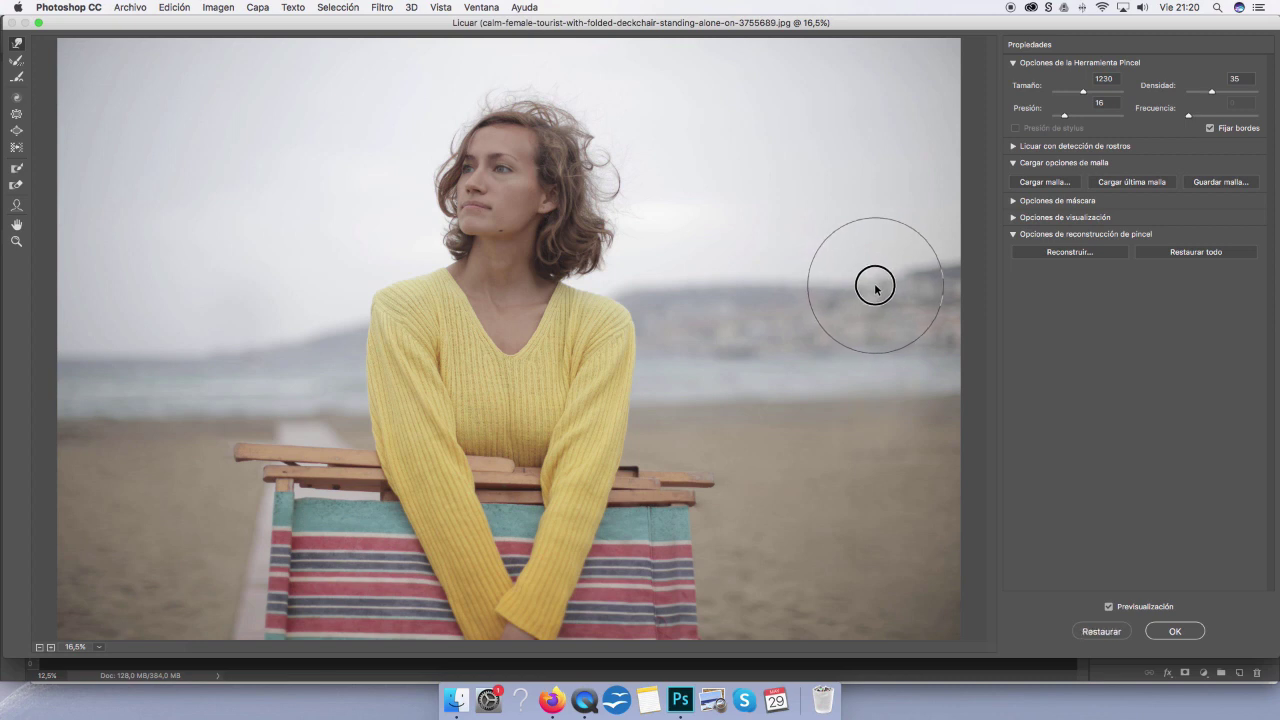
{"action": "left_click_drag", "start_coordinate": [870, 287], "coordinate": [888, 277]}
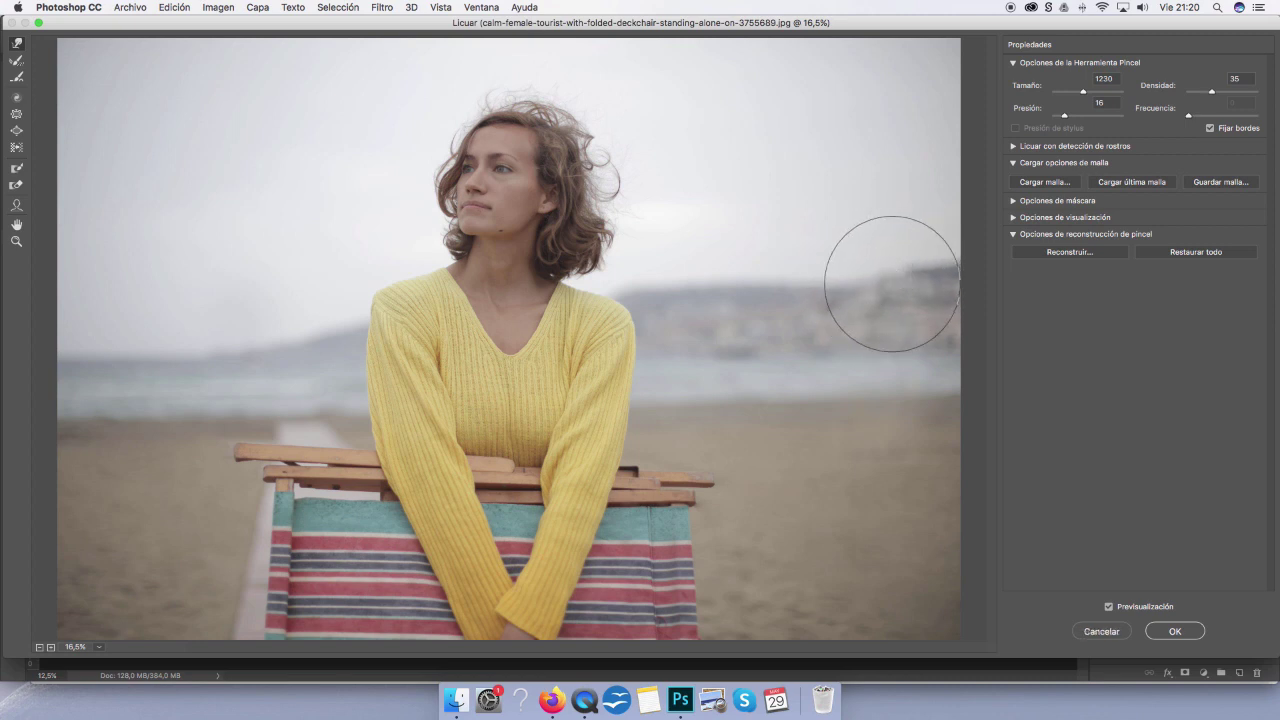
{"action": "mouse_move", "coordinate": [873, 188]}
{"action": "left_mouse_down"}
{"action": "mouse_move", "coordinate": [898, 277]}
{"action": "mouse_move", "coordinate": [853, 278]}
{"action": "left_mouse_up"}
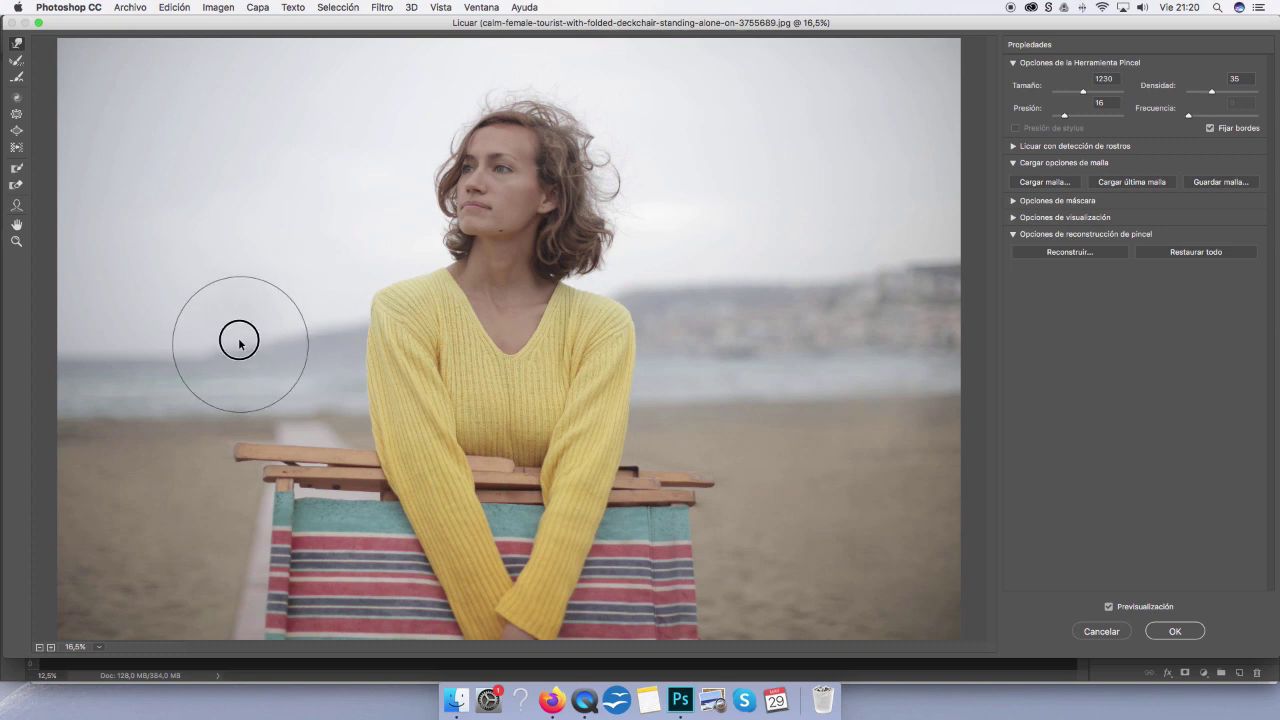
Toggle the Liquify Preview repeatedly to compare the warped background with the original
{"action": "left_click", "coordinate": [1108, 607]}
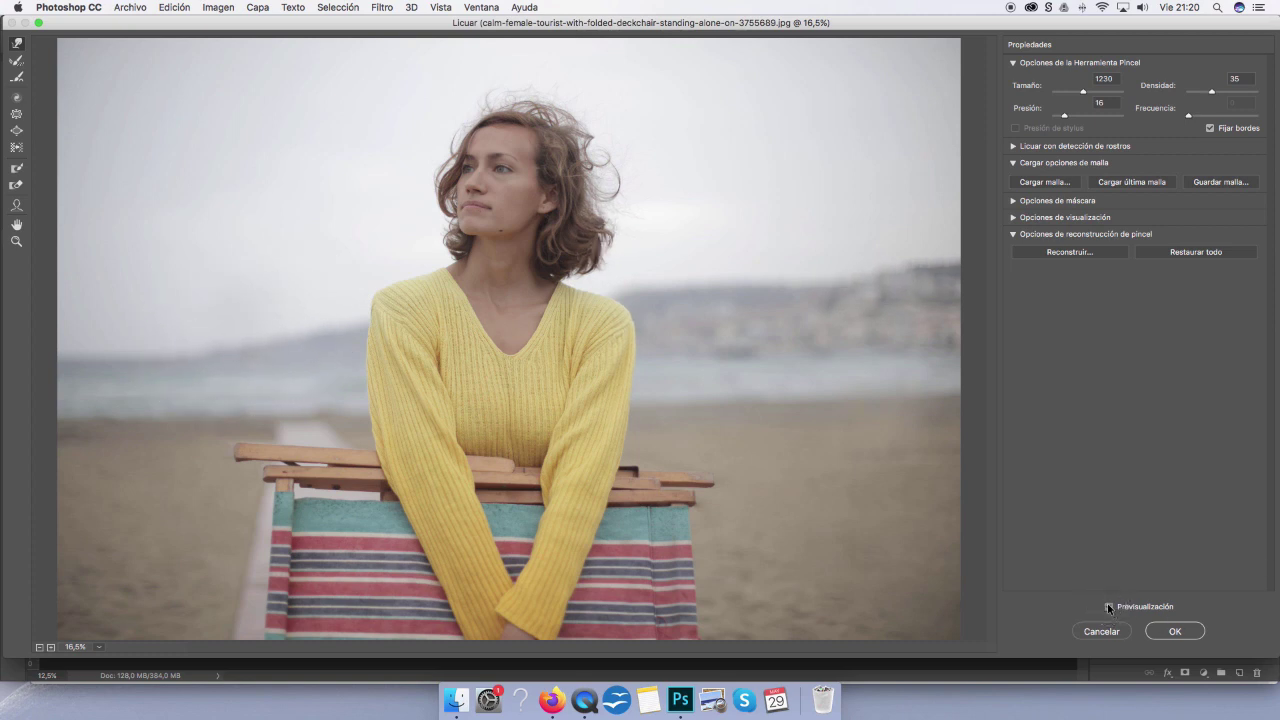
{"action": "left_click", "coordinate": [1108, 607]}
{"action": "left_click", "coordinate": [1108, 607]}
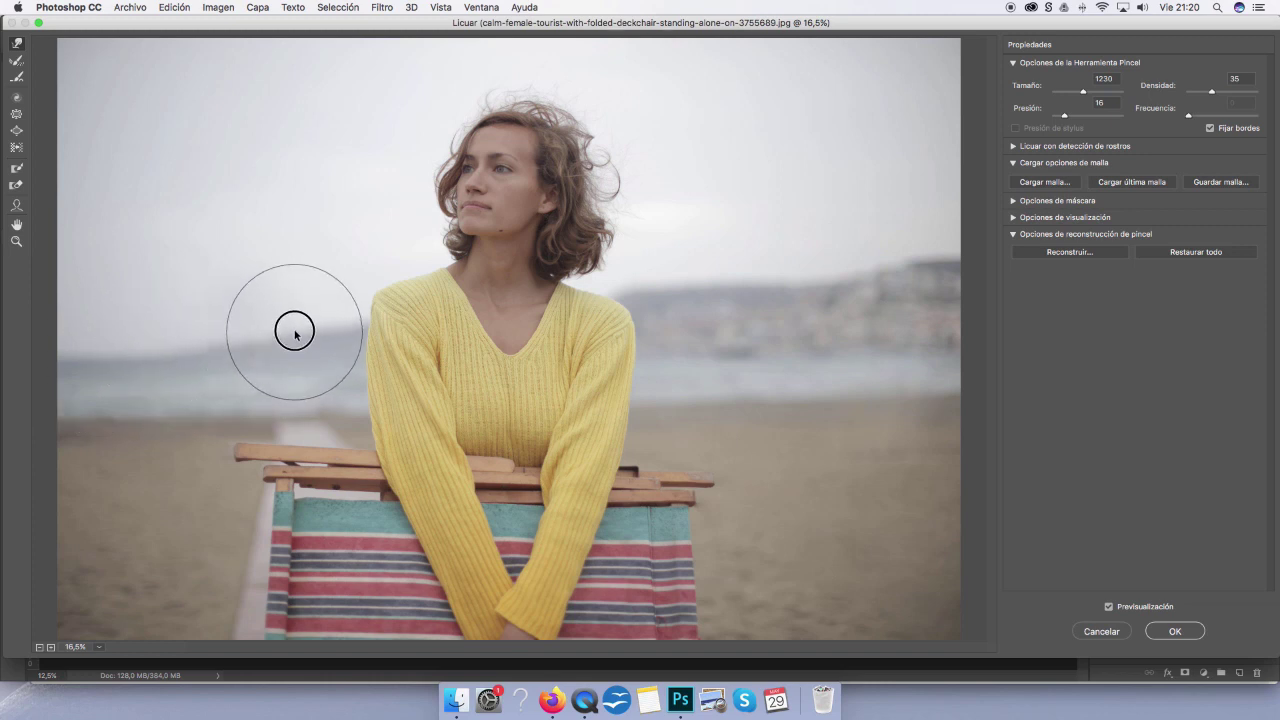
{"action": "left_click", "coordinate": [1108, 607]}
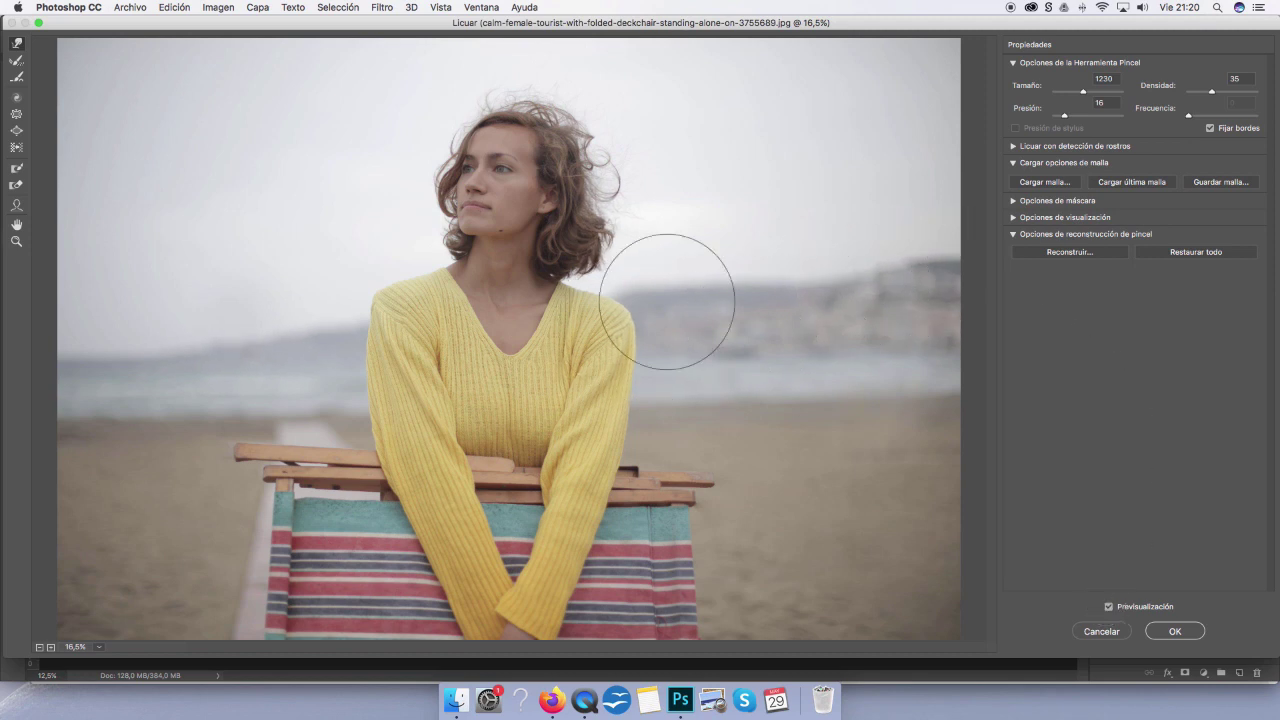
Zoom in to the face at 33.3% and paint a freeze mask down its left edge
{"action": "key", "text": "alt"}
{"action": "key", "text": "ctrl+plus"}
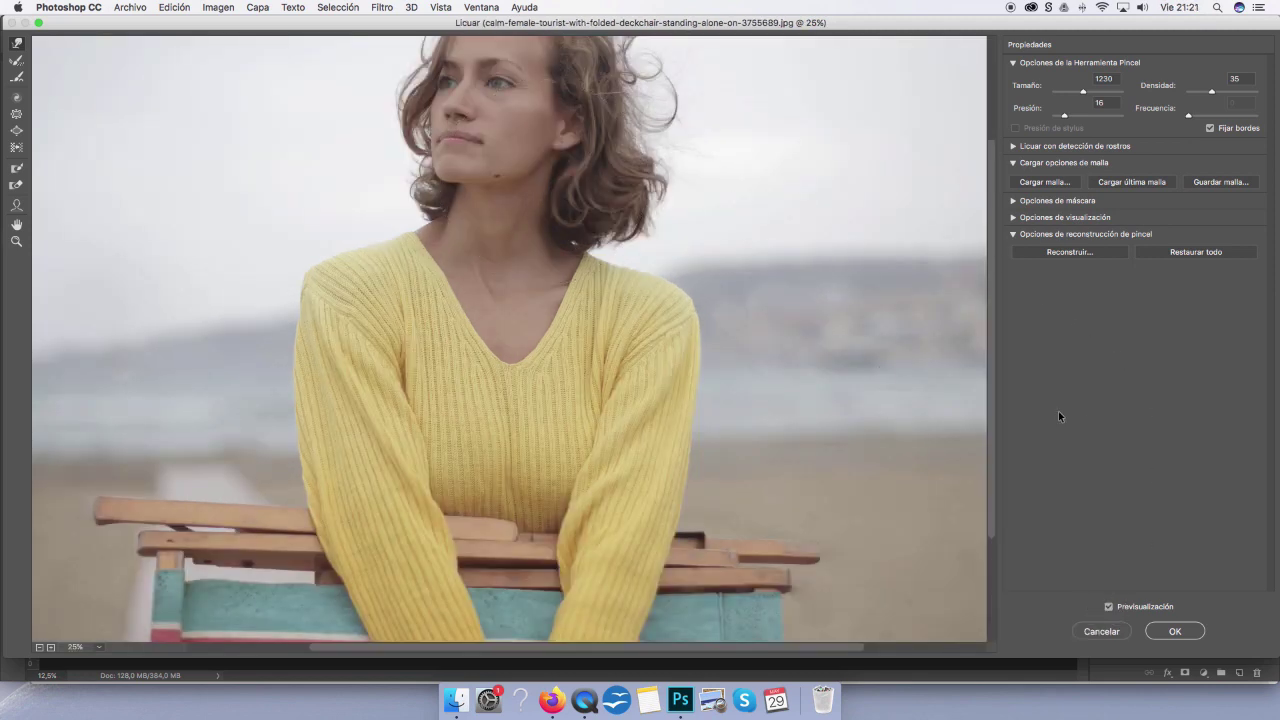
{"action": "scroll", "coordinate": [985, 420], "scroll_direction": "up", "scroll_amount": 3}
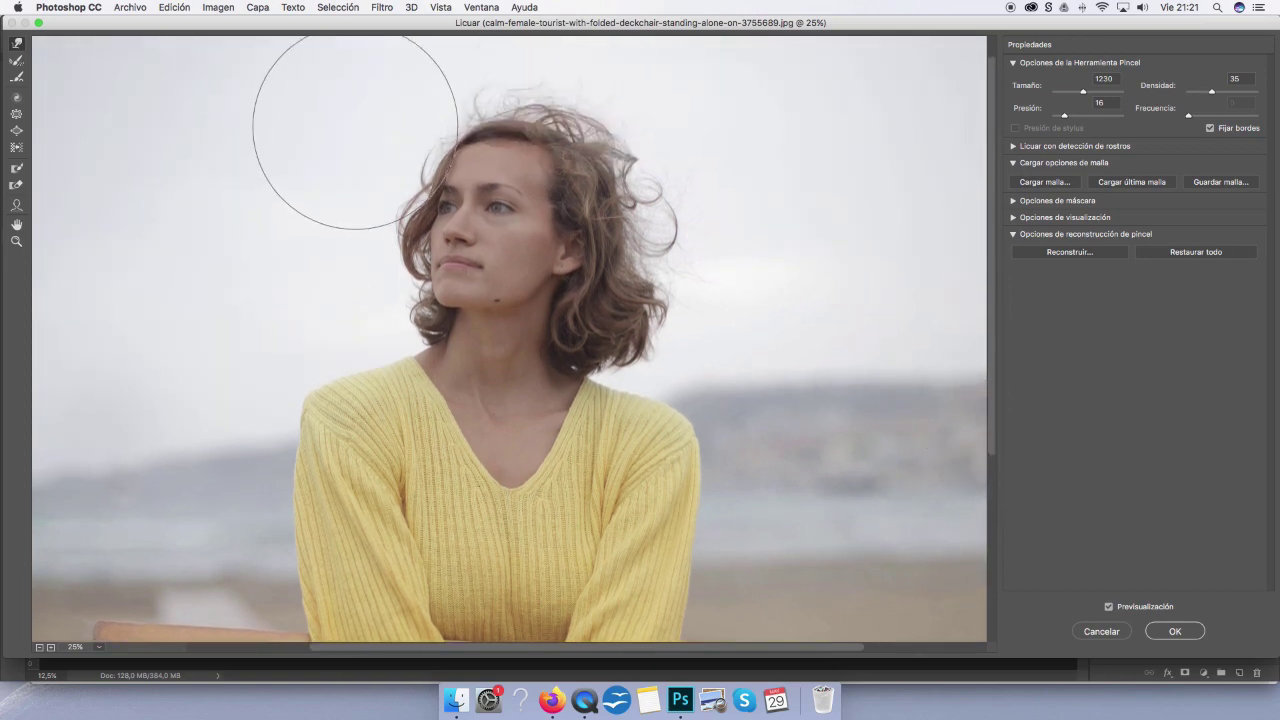
{"action": "key", "text": "ctrl+space"}
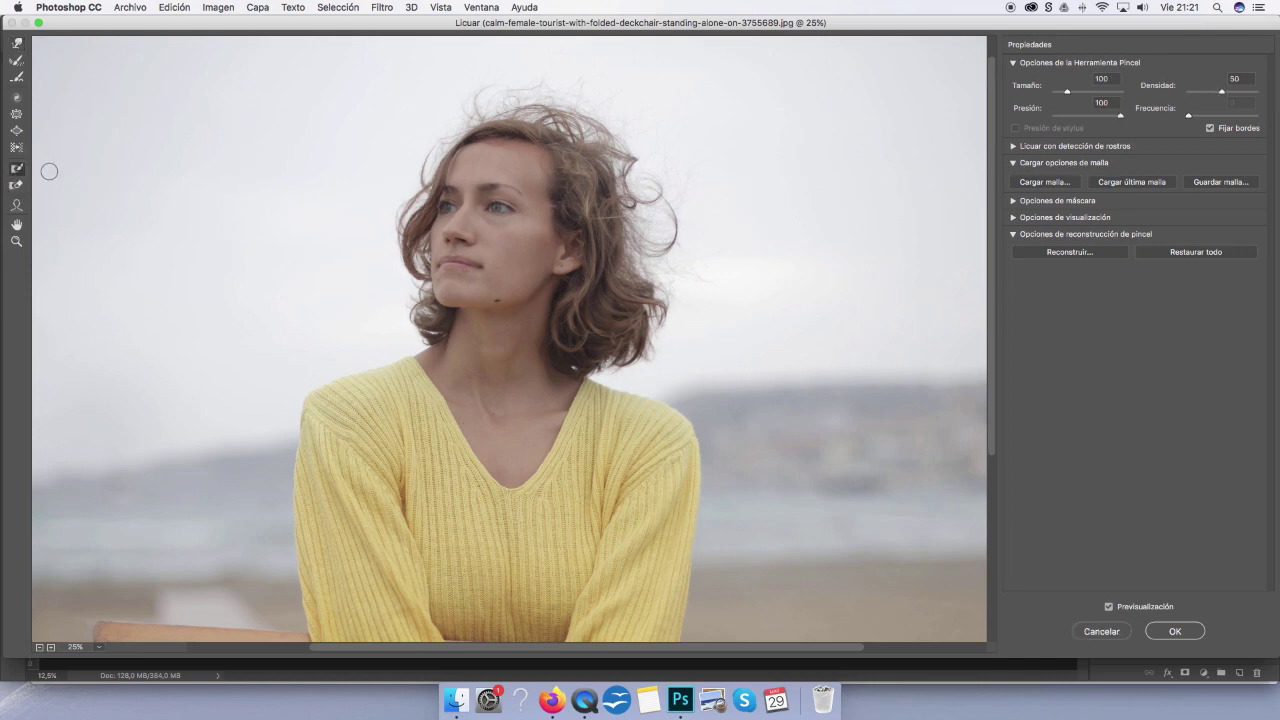
{"action": "left_click", "coordinate": [480, 178]}
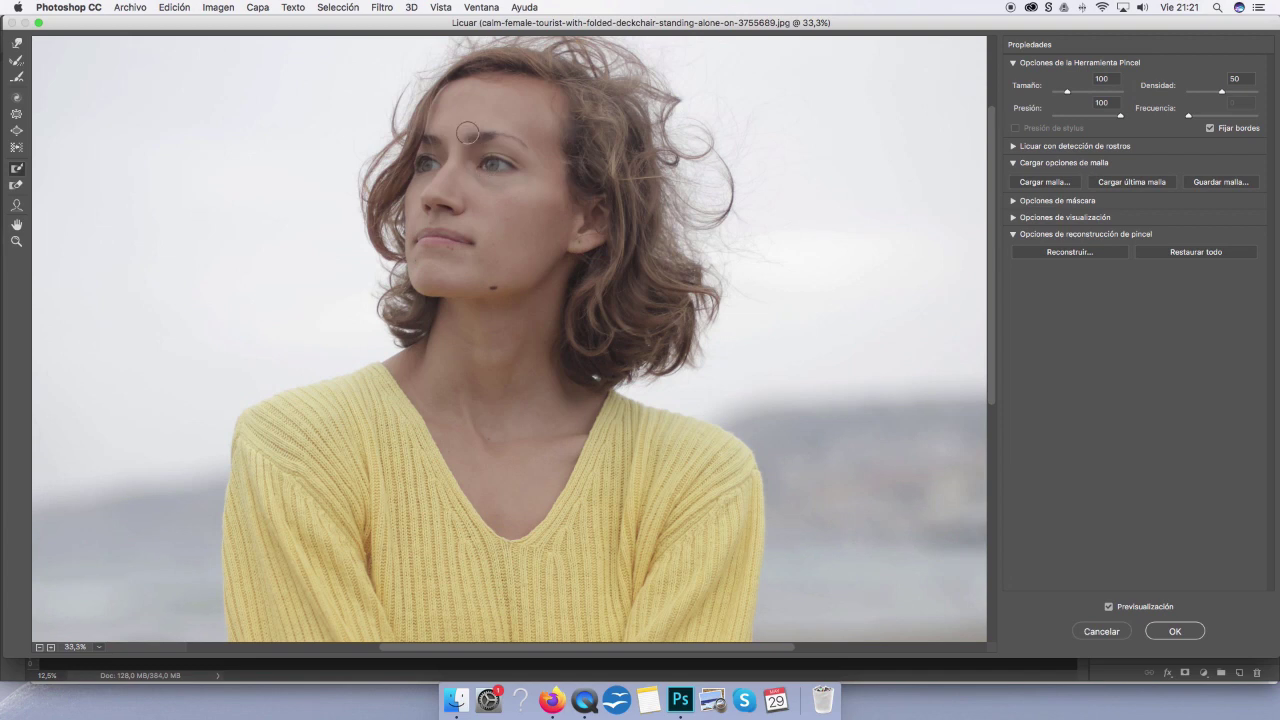
{"action": "mouse_move", "coordinate": [460, 91]}
{"action": "left_mouse_down"}
{"action": "mouse_move", "coordinate": [422, 181]}
{"action": "mouse_move", "coordinate": [420, 277]}
{"action": "mouse_move", "coordinate": [415, 251]}
{"action": "left_mouse_up"}
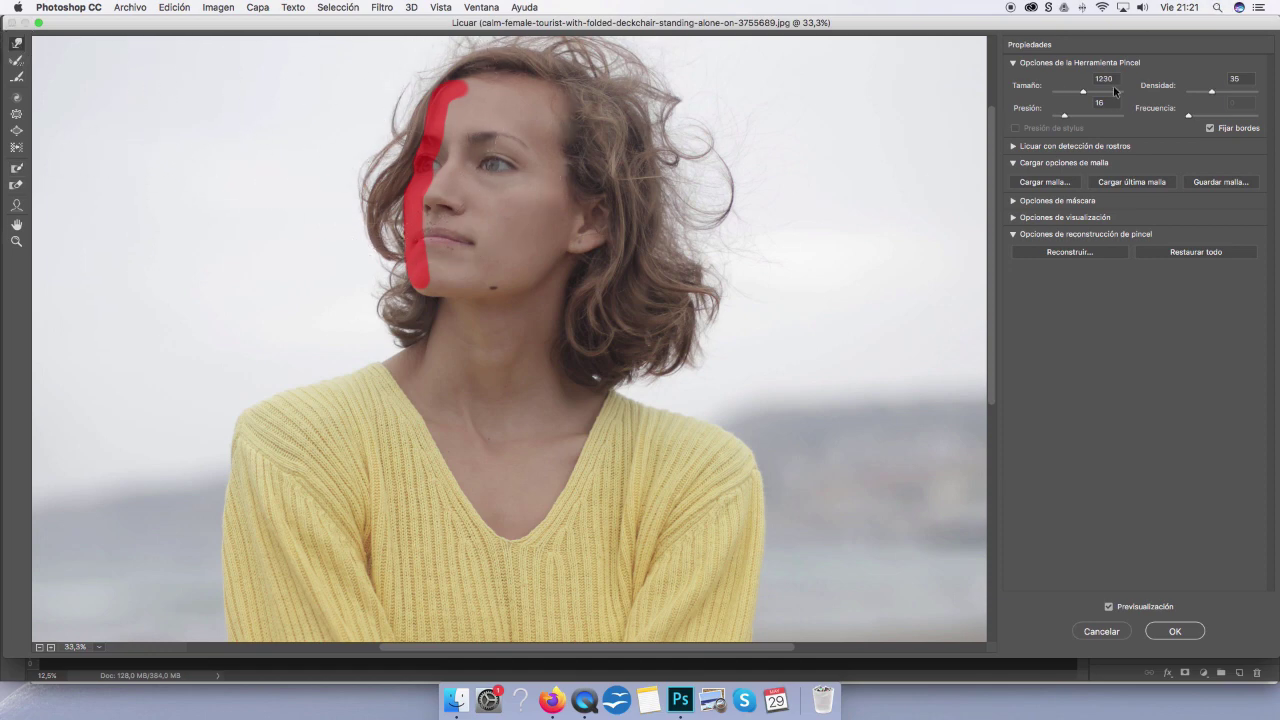
Set the Liquify brush size to 664 and compare the reshaped hair with the original
{"action": "left_click_drag", "start_coordinate": [1079, 94], "coordinate": [1076, 94]}
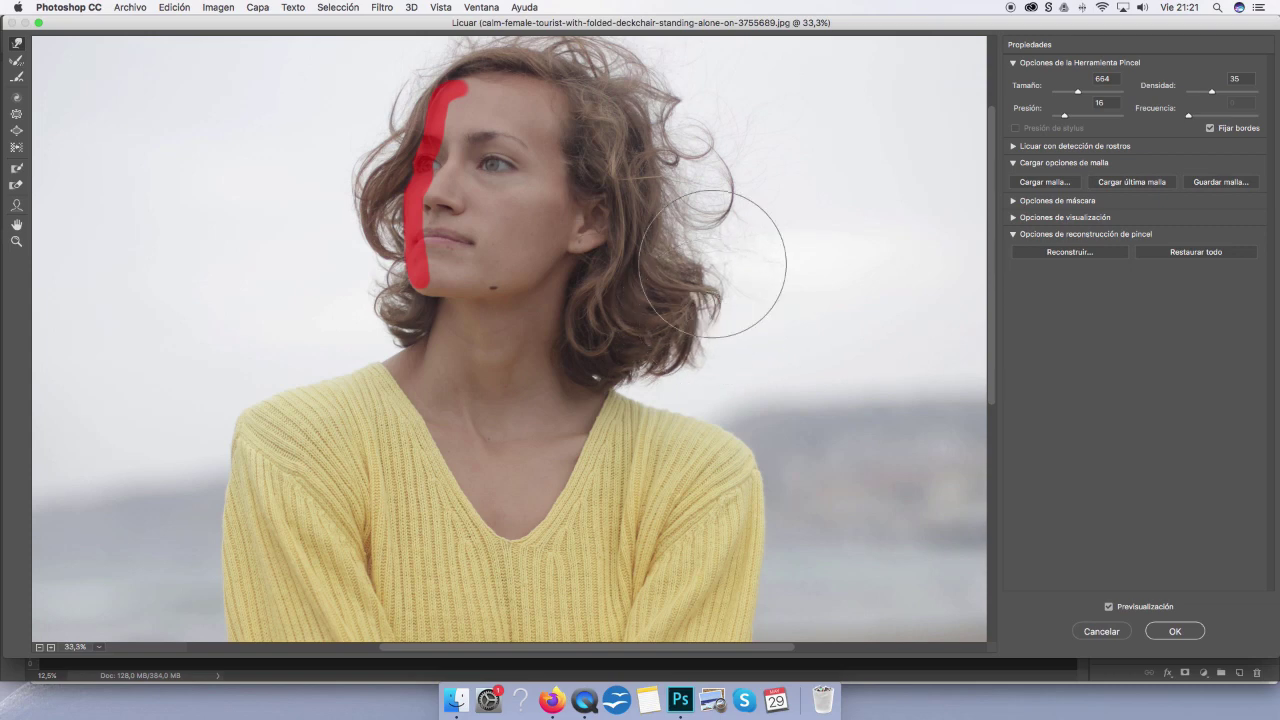
{"action": "left_click", "coordinate": [1109, 607]}
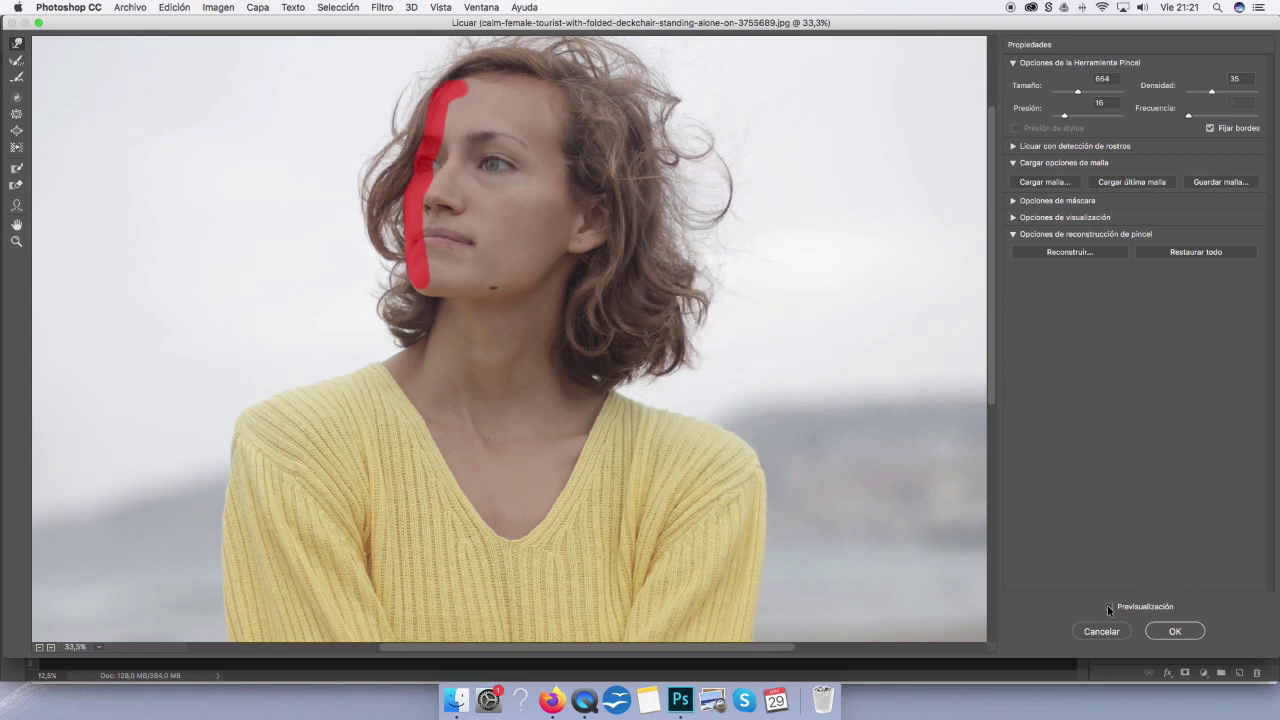
{"action": "left_click", "coordinate": [1109, 607]}
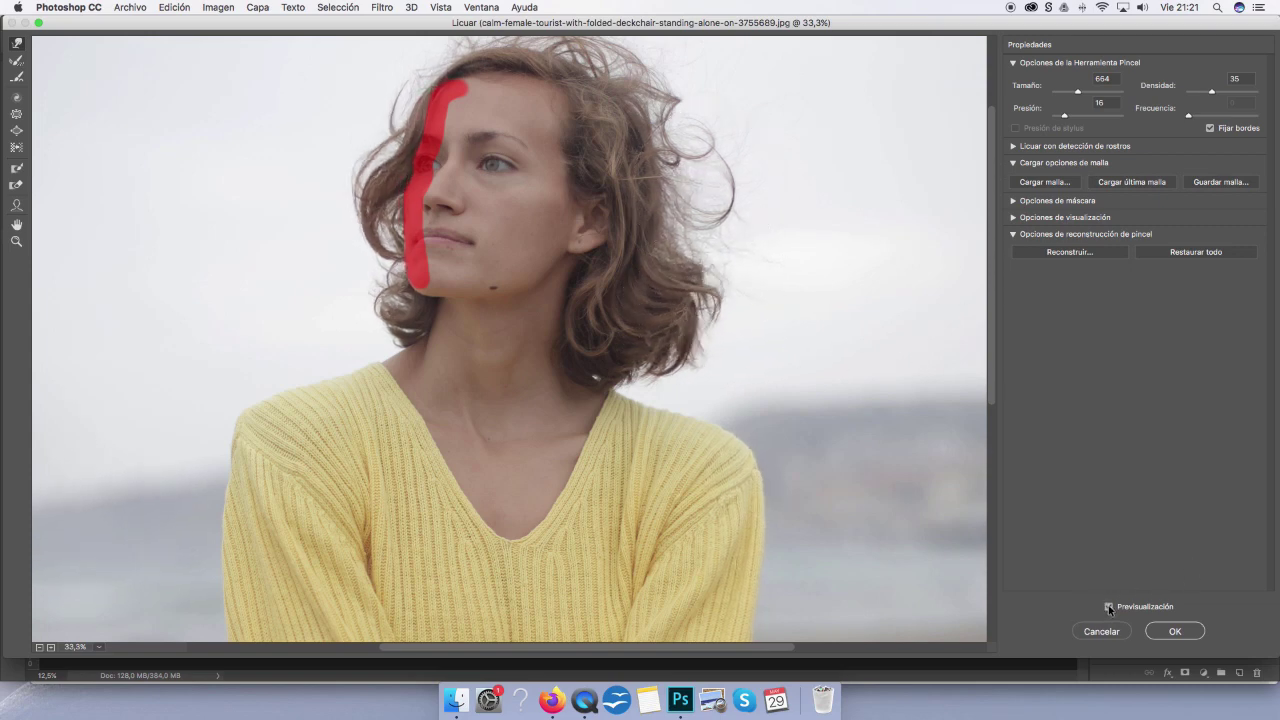
{"action": "key", "text": "super+minus"}
{"action": "key", "text": "super+minus"}
{"action": "key", "text": "super+minus"}
{"action": "key", "text": "super+minus"}
{"action": "key", "text": "super+minus"}
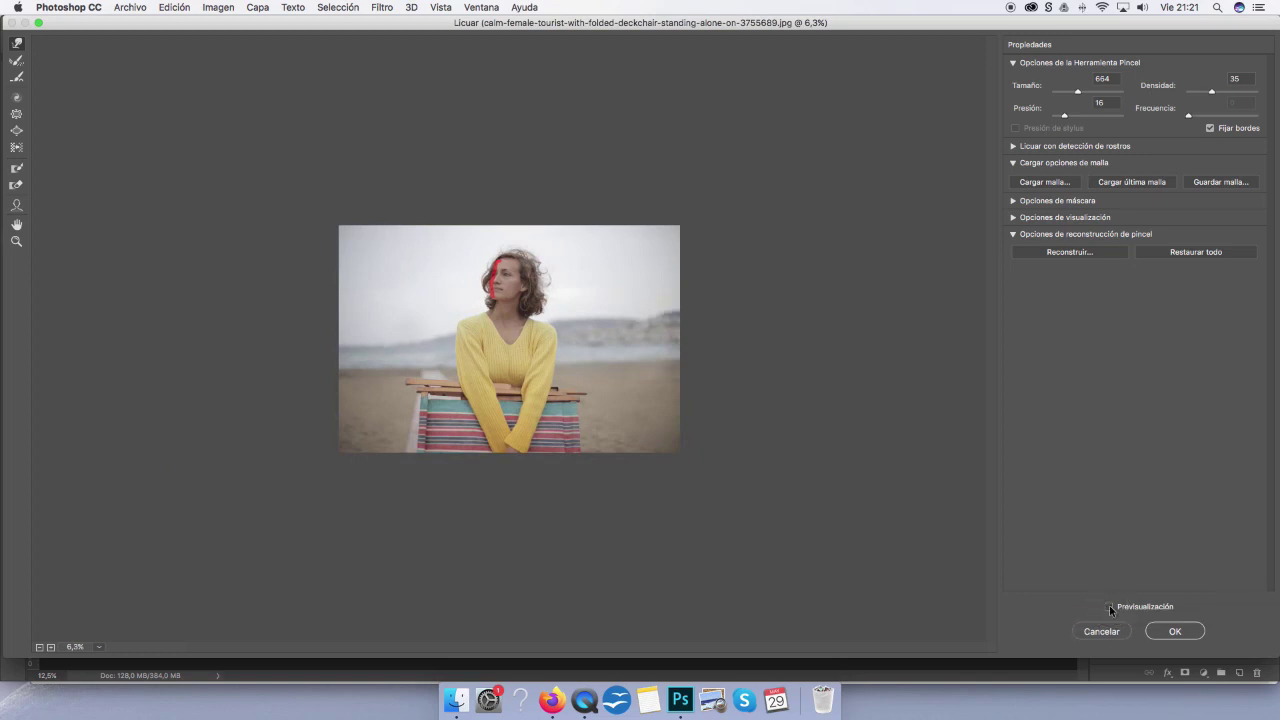
Apply the Liquify warp to Fondo copia 2 and toggle the layer to compare before and after
{"action": "left_click", "coordinate": [1183, 630]}
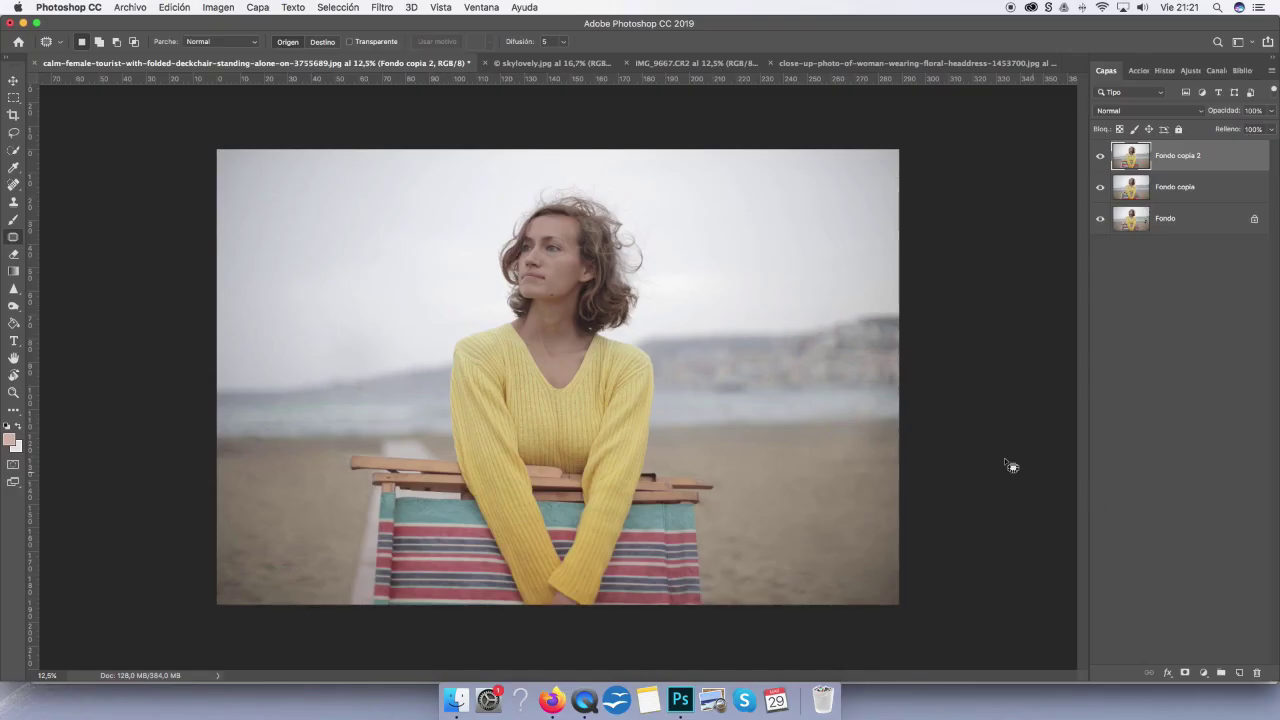
{"action": "key", "text": "super+plus"}
{"action": "key", "text": "super+plus"}
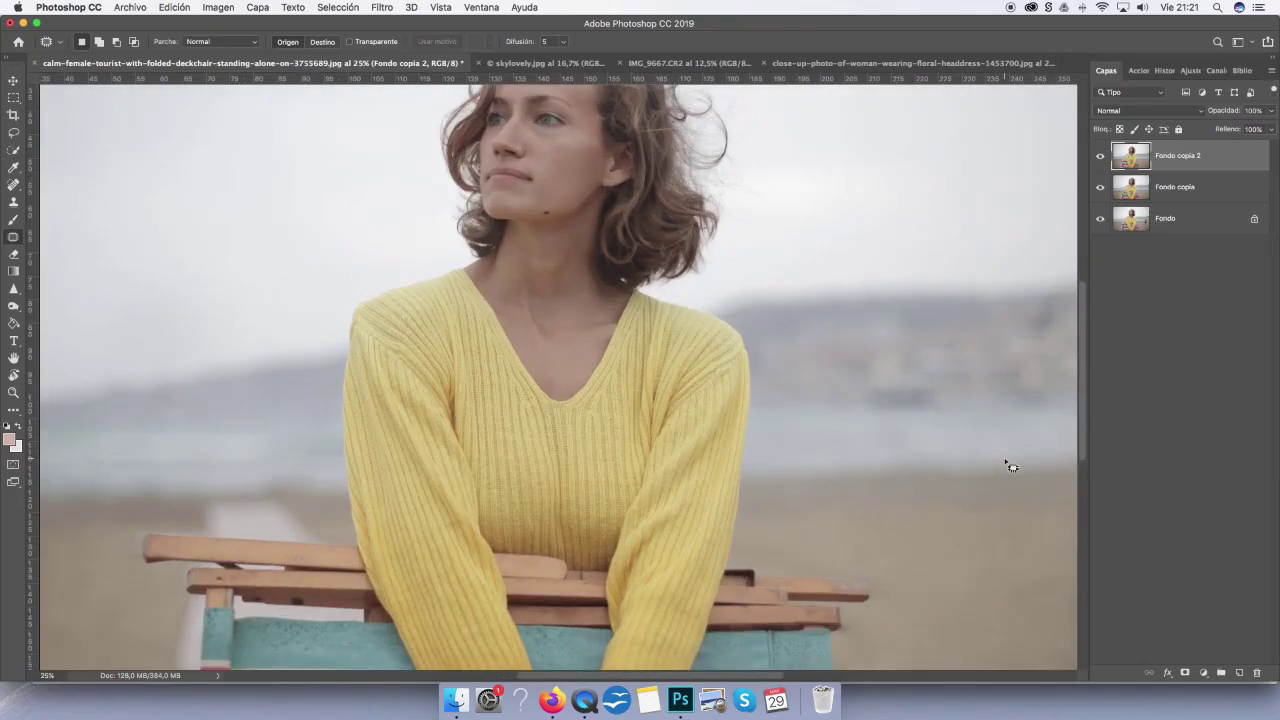
{"action": "scroll", "coordinate": [1082, 280], "scroll_direction": "up", "scroll_amount": 2}
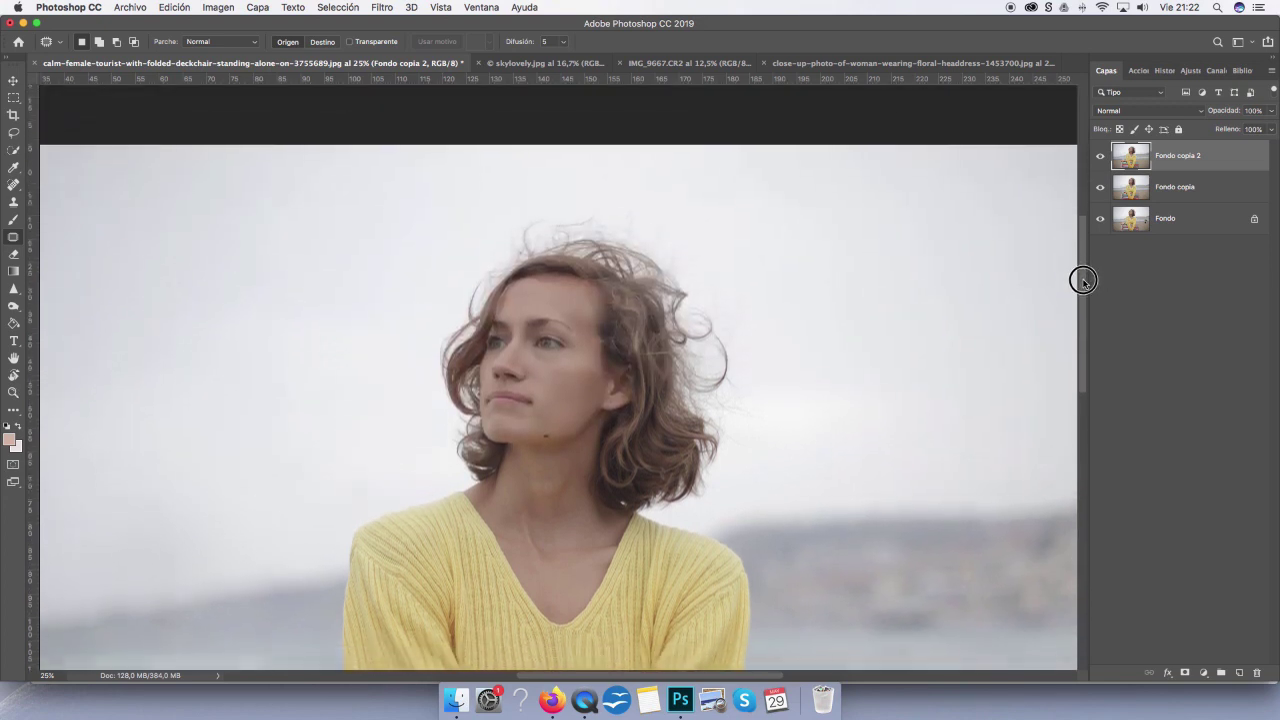
{"action": "left_click", "coordinate": [1100, 156]}
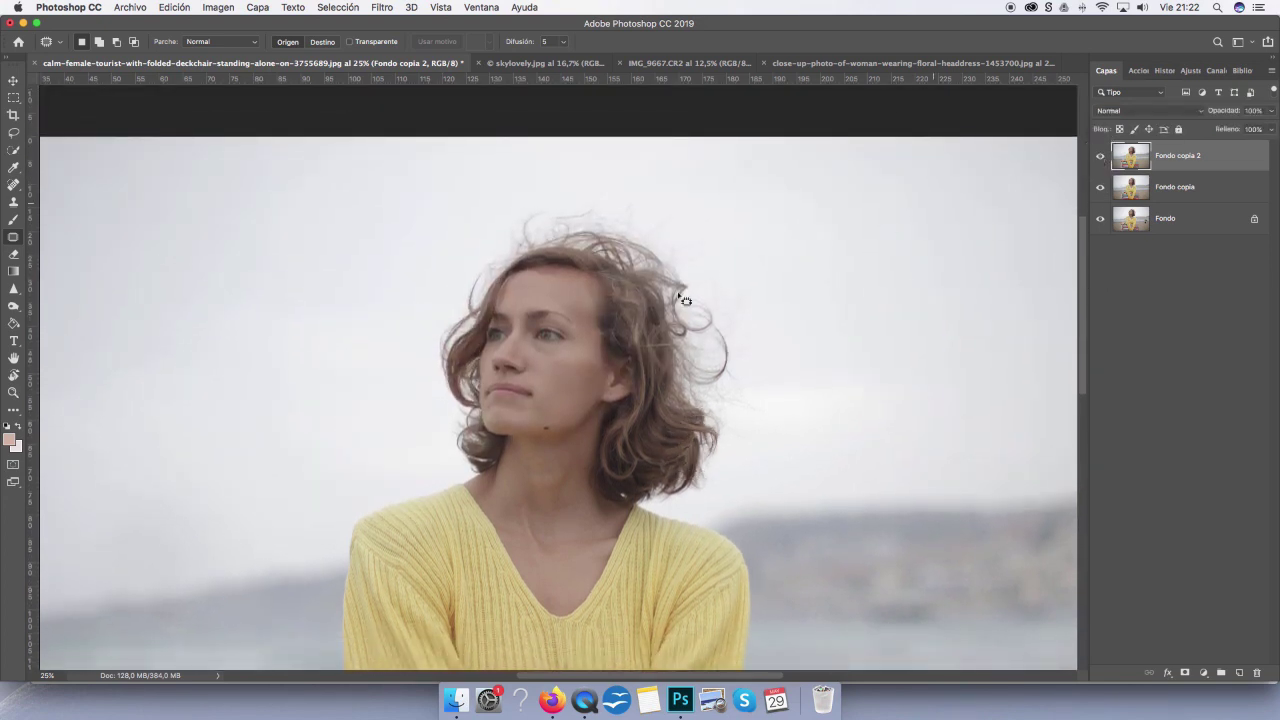
{"action": "left_click", "coordinate": [1101, 156]}
{"action": "left_click", "coordinate": [1101, 156]}
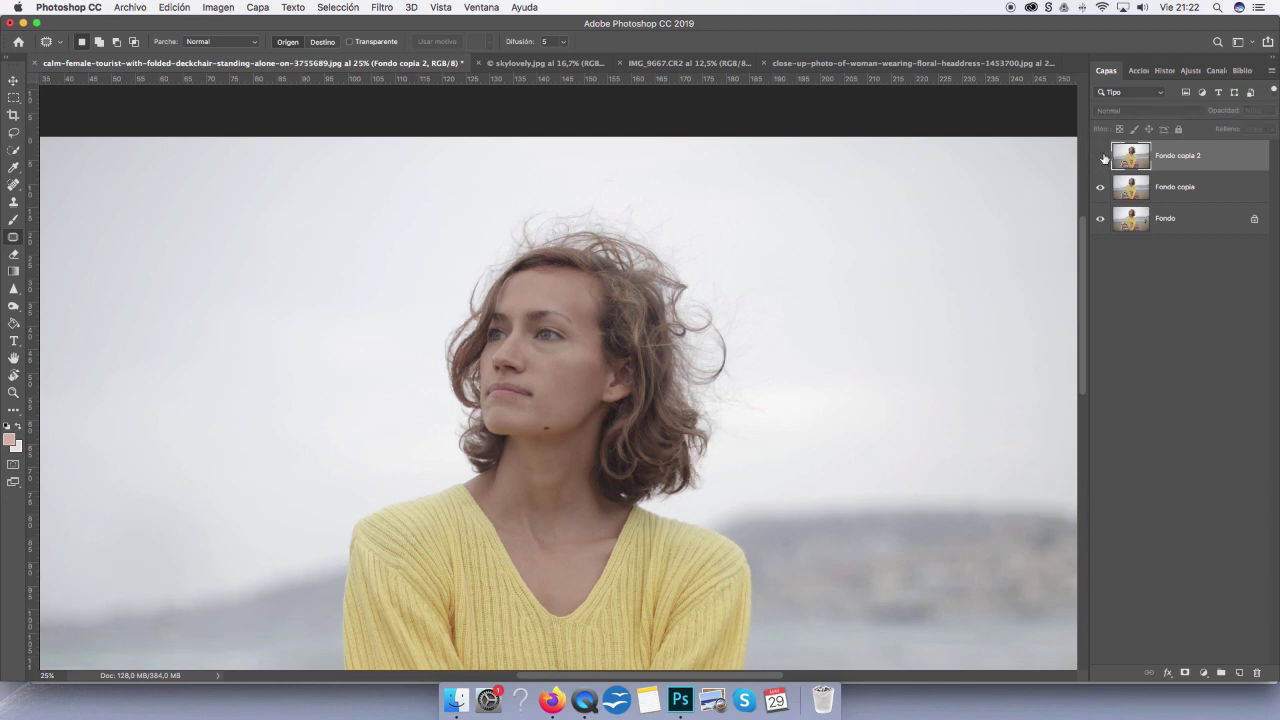
{"action": "left_click", "coordinate": [1101, 156]}
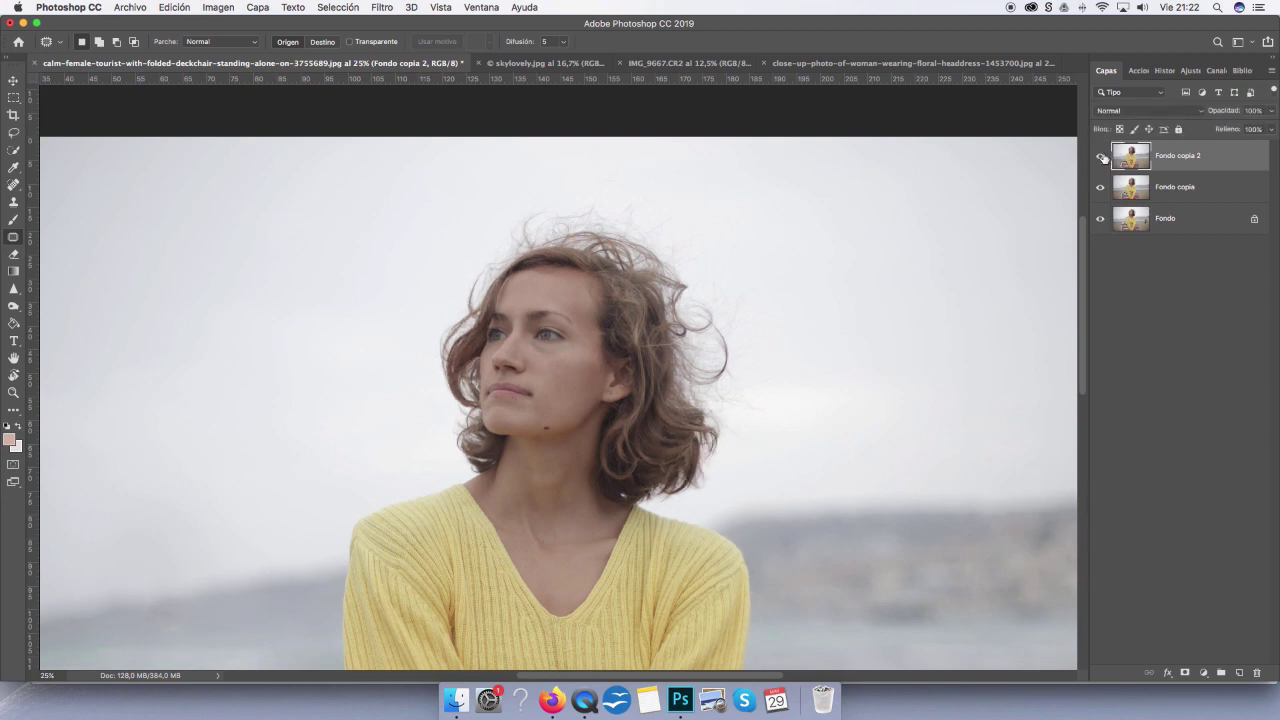
Add a white layer mask to Fondo copia 2 and set black as the painting colour
{"action": "left_click", "coordinate": [1187, 673]}
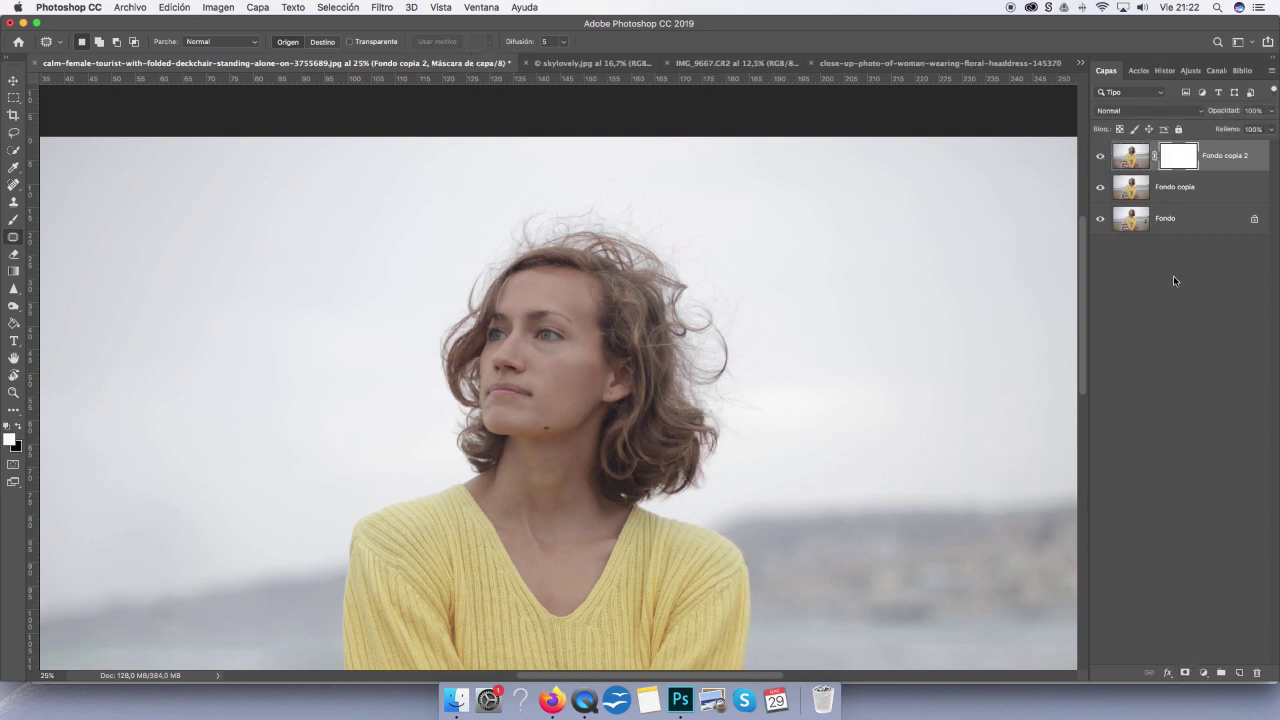
{"action": "left_click", "coordinate": [13, 219]}
{"action": "left_click", "coordinate": [18, 427]}
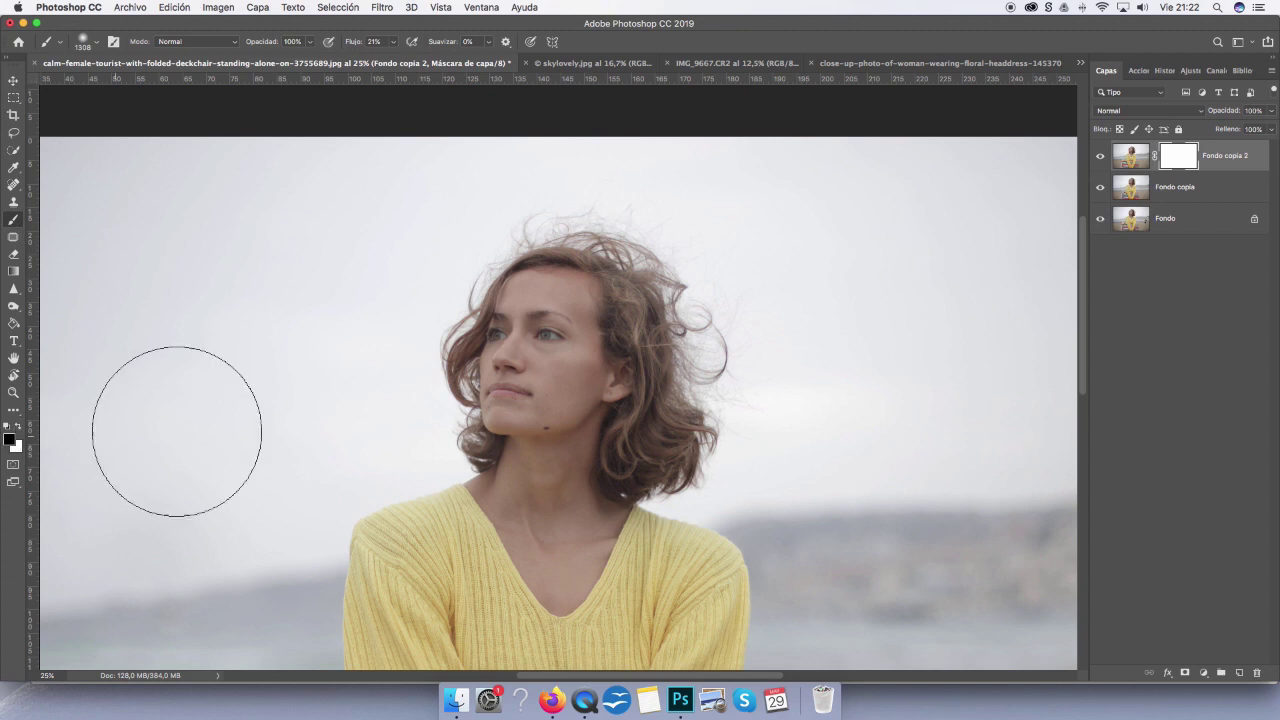
{"action": "left_click", "coordinate": [553, 350], "text": "ctrl+alt"}
Set the brush to 100% flow and size 40, undoing a stray mask stroke
{"action": "left_click_drag", "start_coordinate": [553, 350], "coordinate": [530, 354]}
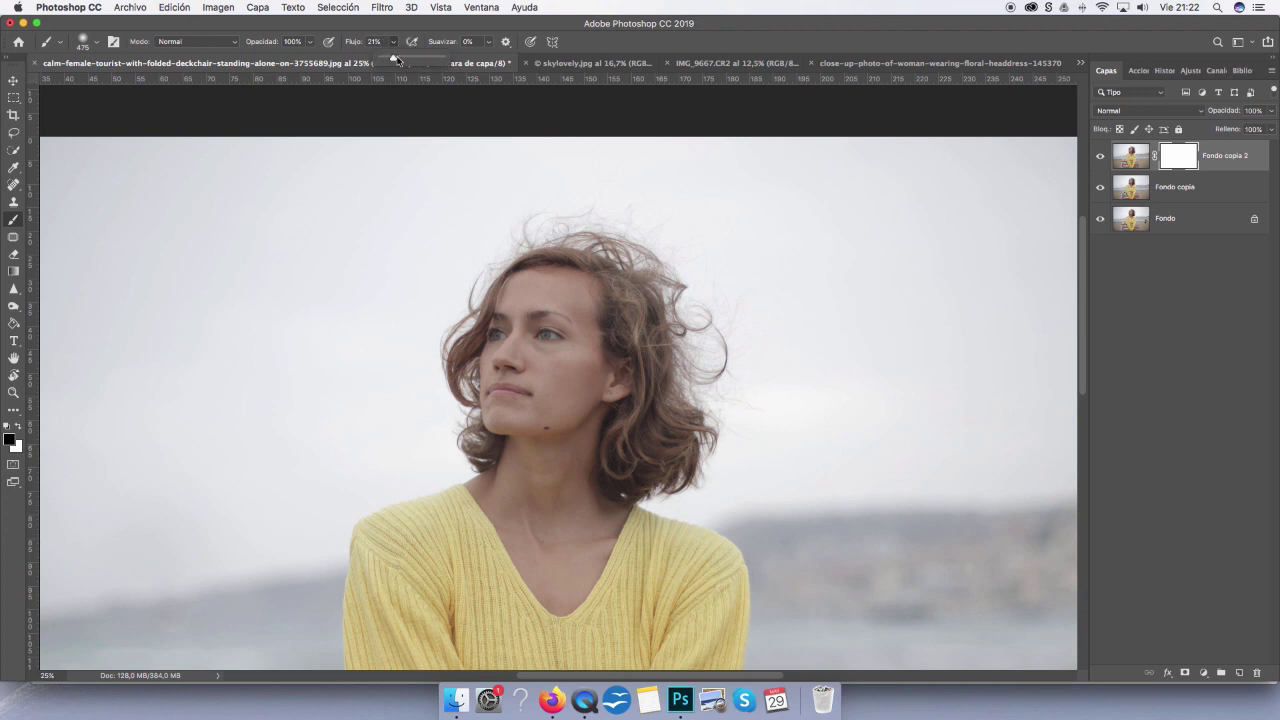
{"action": "left_click_drag", "start_coordinate": [395, 45], "coordinate": [500, 70]}
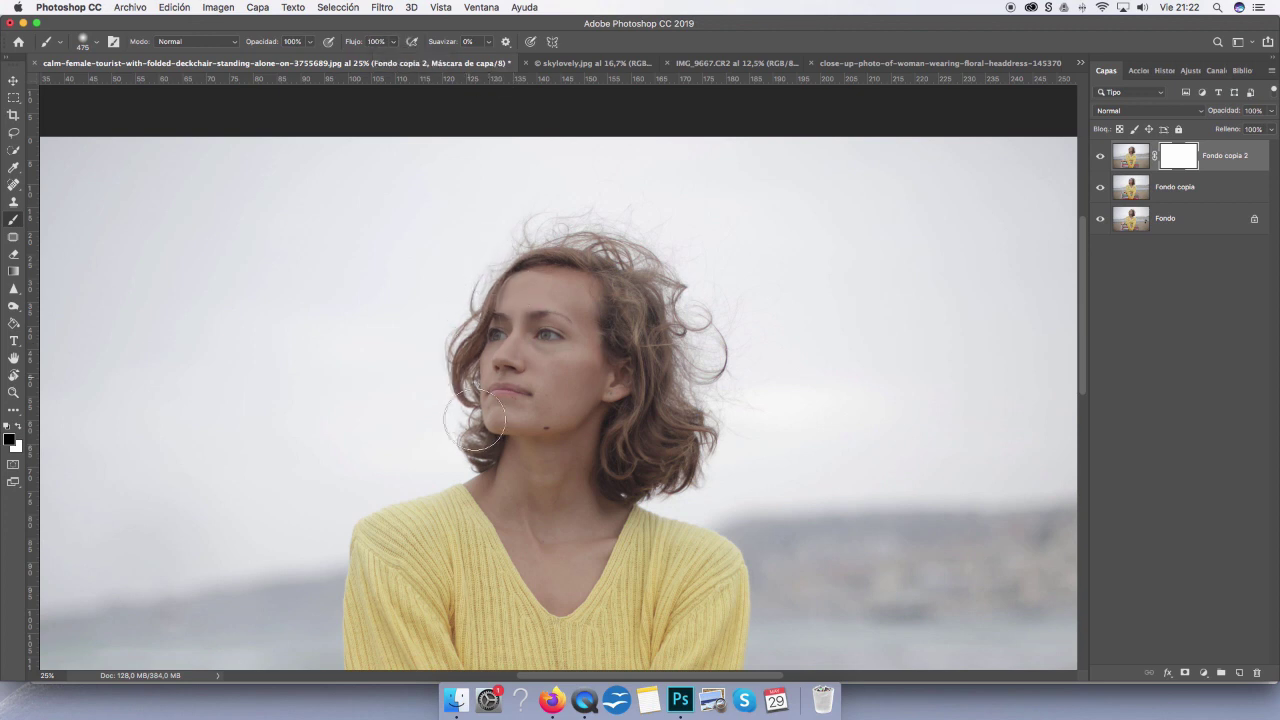
{"action": "key", "text": "ctrl+z"}
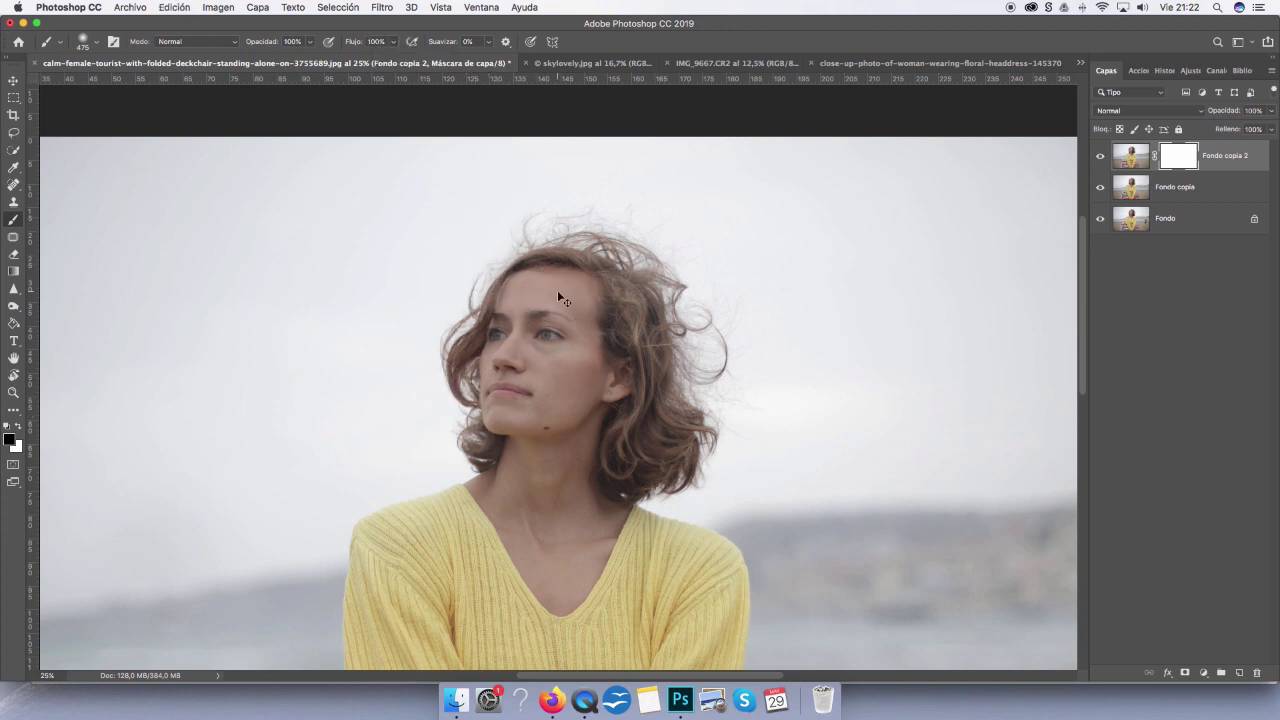
{"action": "key", "text": "ctrl+plus"}
{"action": "key", "text": "ctrl+plus"}
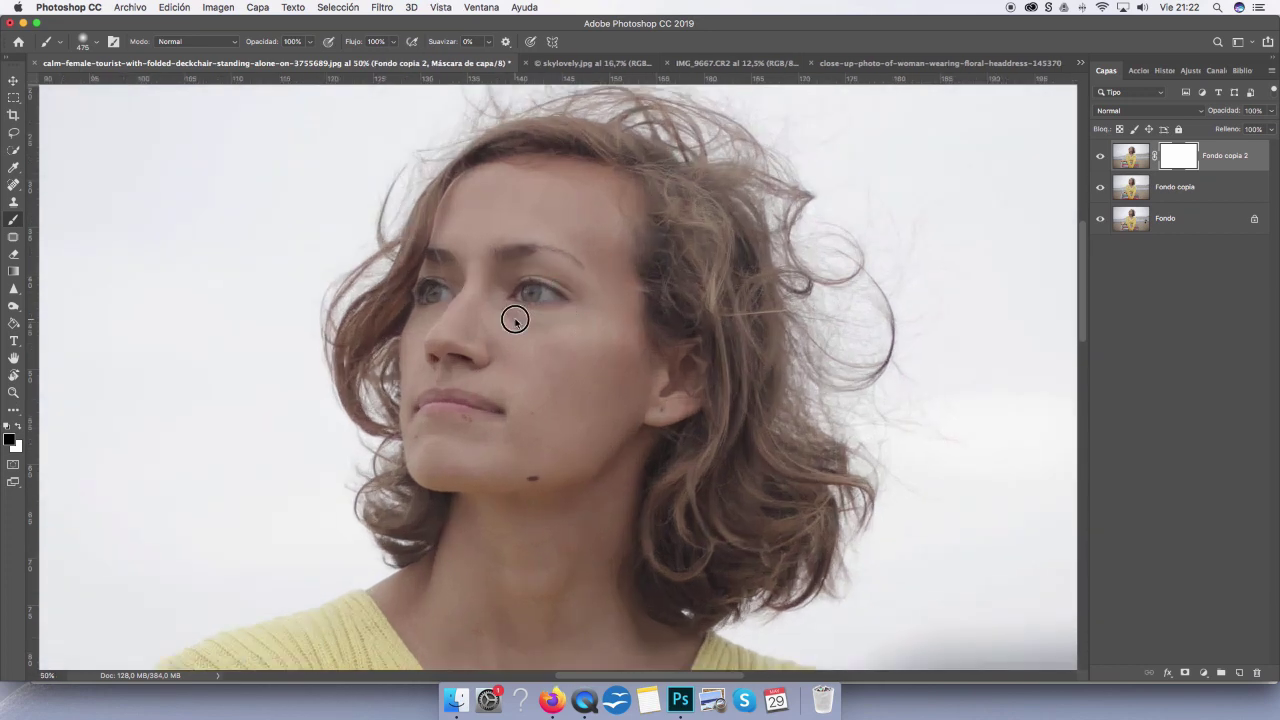
{"action": "left_click_drag", "start_coordinate": [514, 317], "coordinate": [443, 323]}
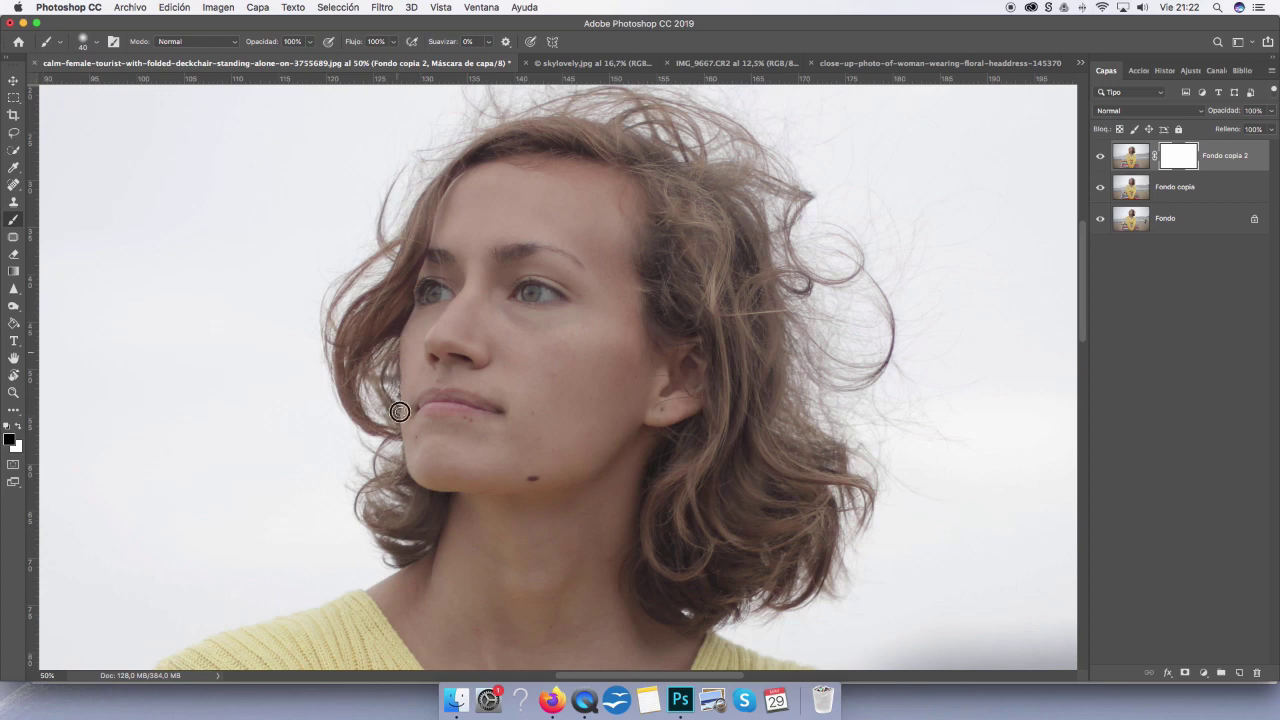
{"action": "key", "text": "super+minus"}
Flatten the image into a single Fondo background layer with Acoplar imagen
{"action": "key", "text": "super+minus"}
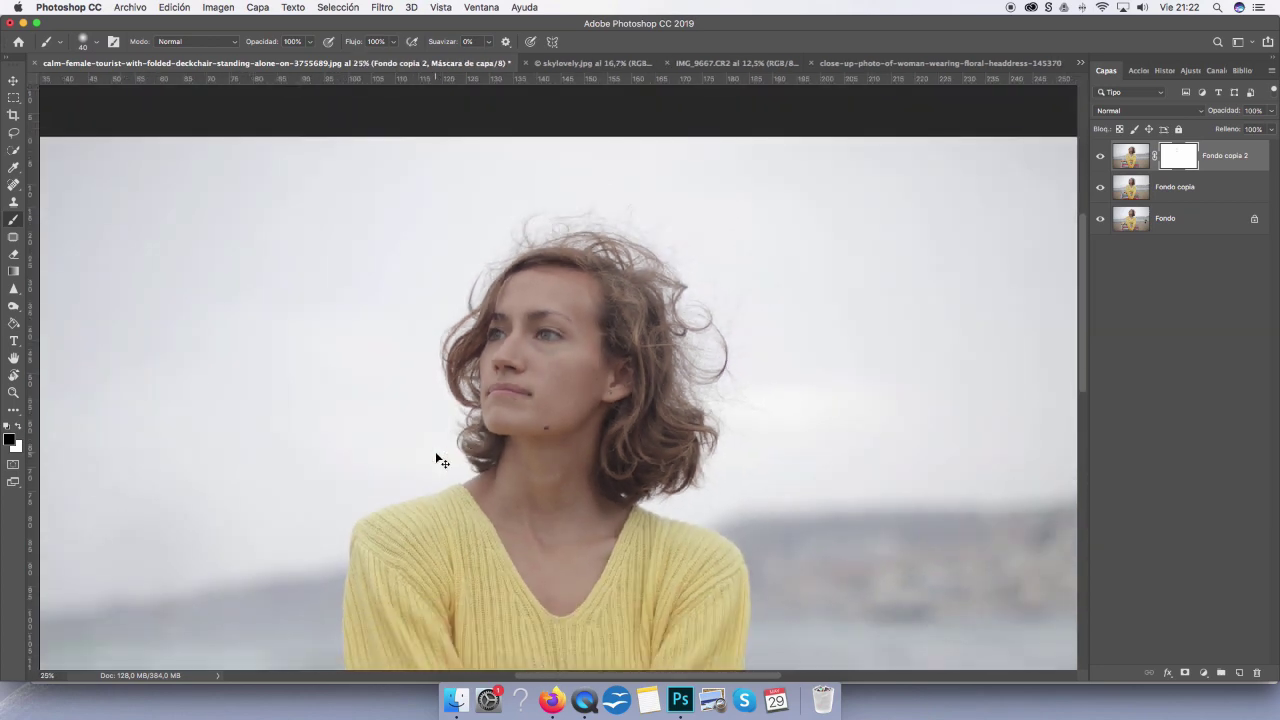
{"action": "key", "text": "super+minus"}
{"action": "key", "text": "super+minus"}
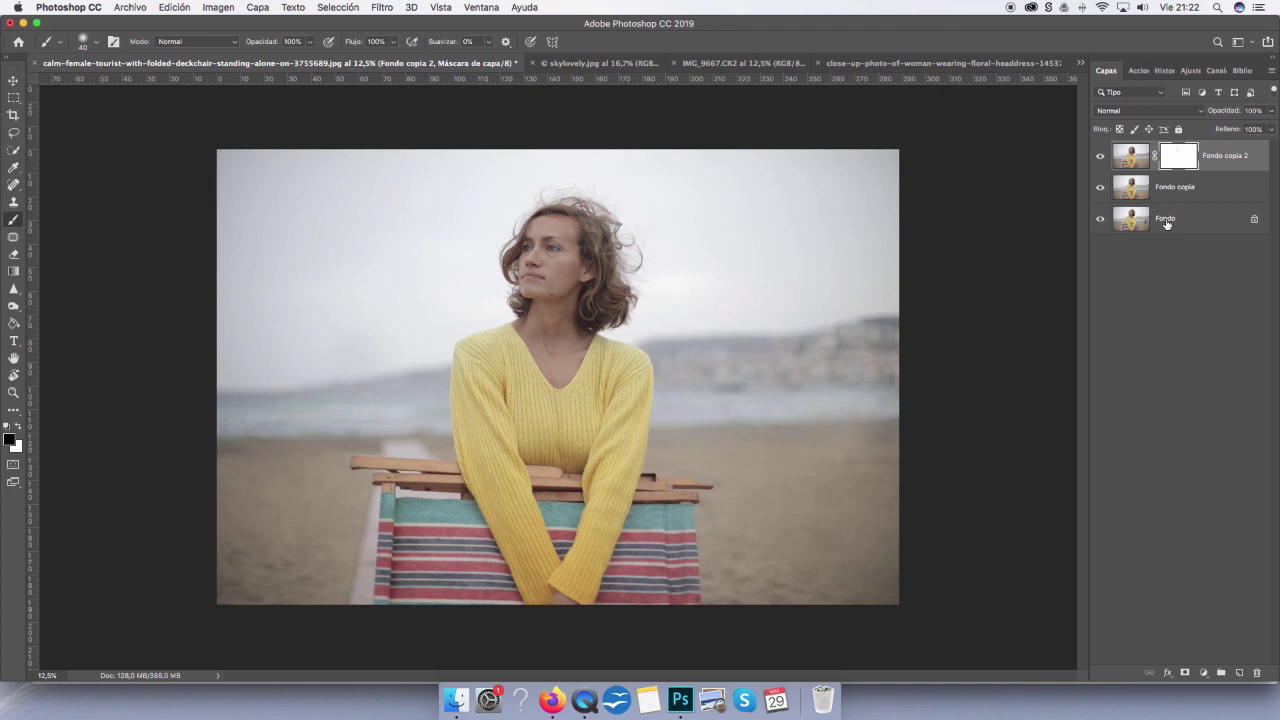
{"action": "left_click", "coordinate": [1100, 221]}
{"action": "right_click", "coordinate": [1190, 223]}
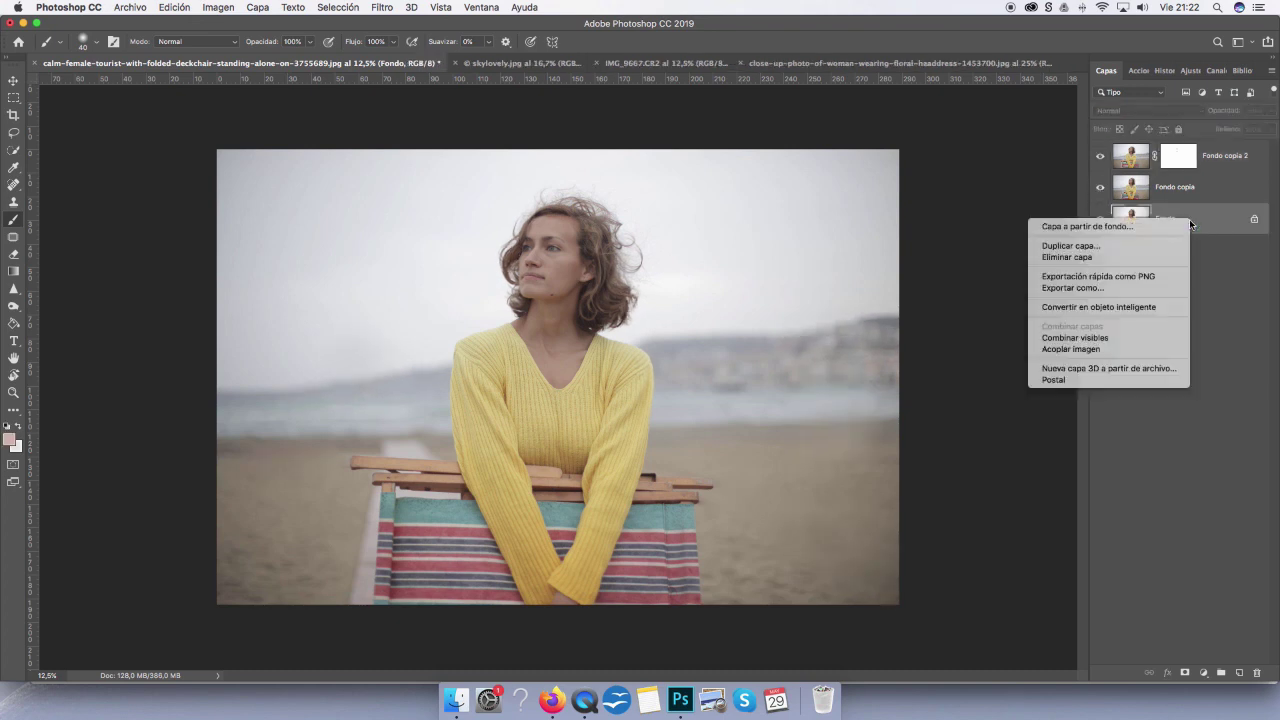
{"action": "left_click", "coordinate": [1131, 346]}
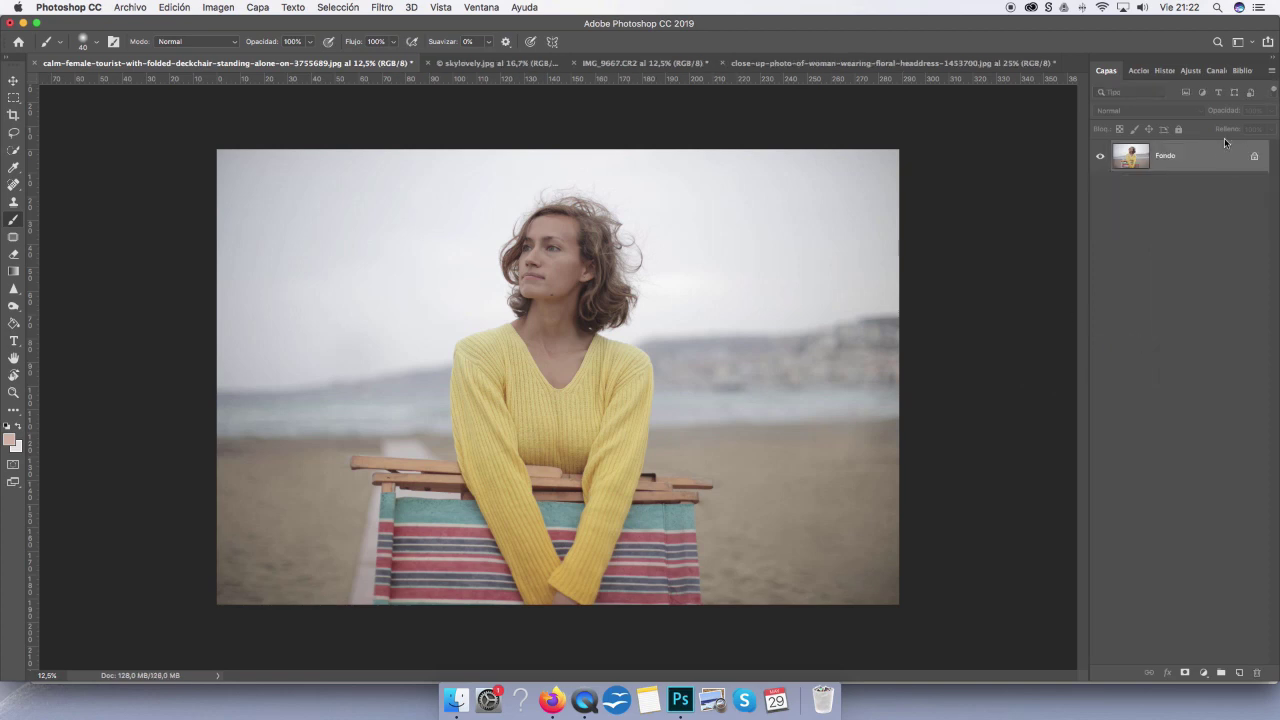
Duplicate the flattened layer and blend the copy in Luz suave, comparing it on and off
{"action": "key", "text": "super+j"}
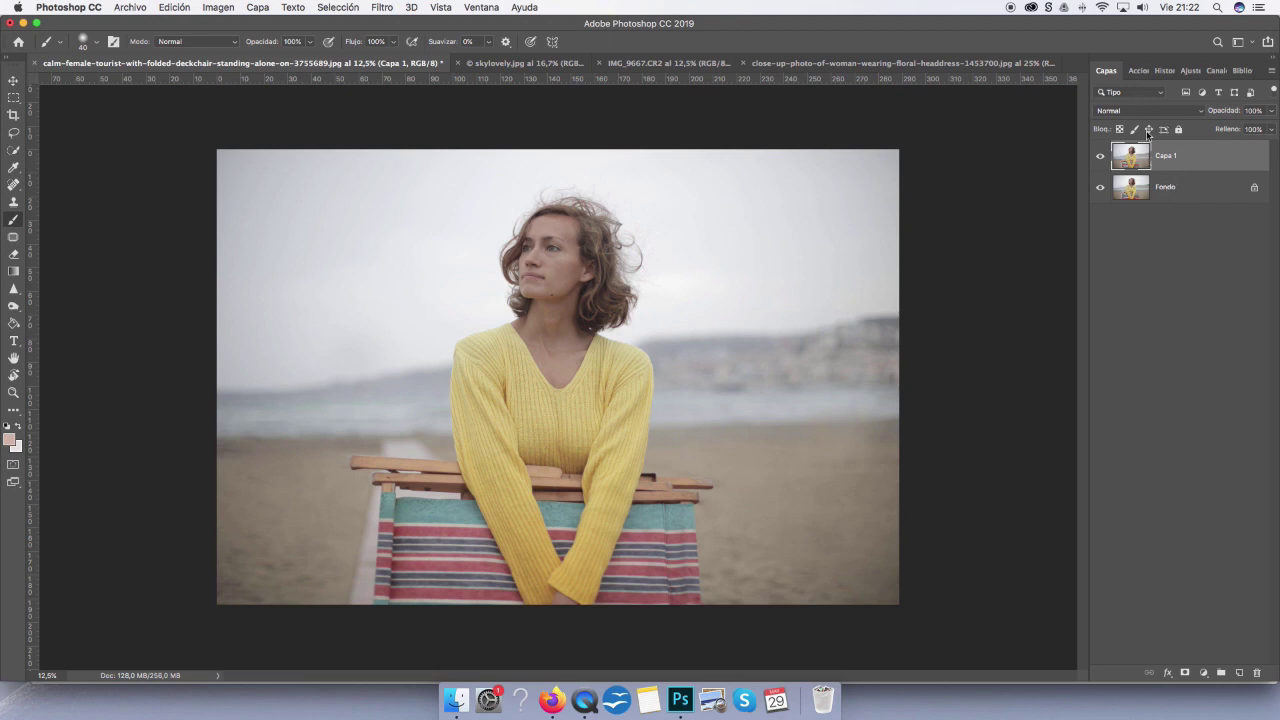
{"action": "left_click", "coordinate": [1130, 110]}
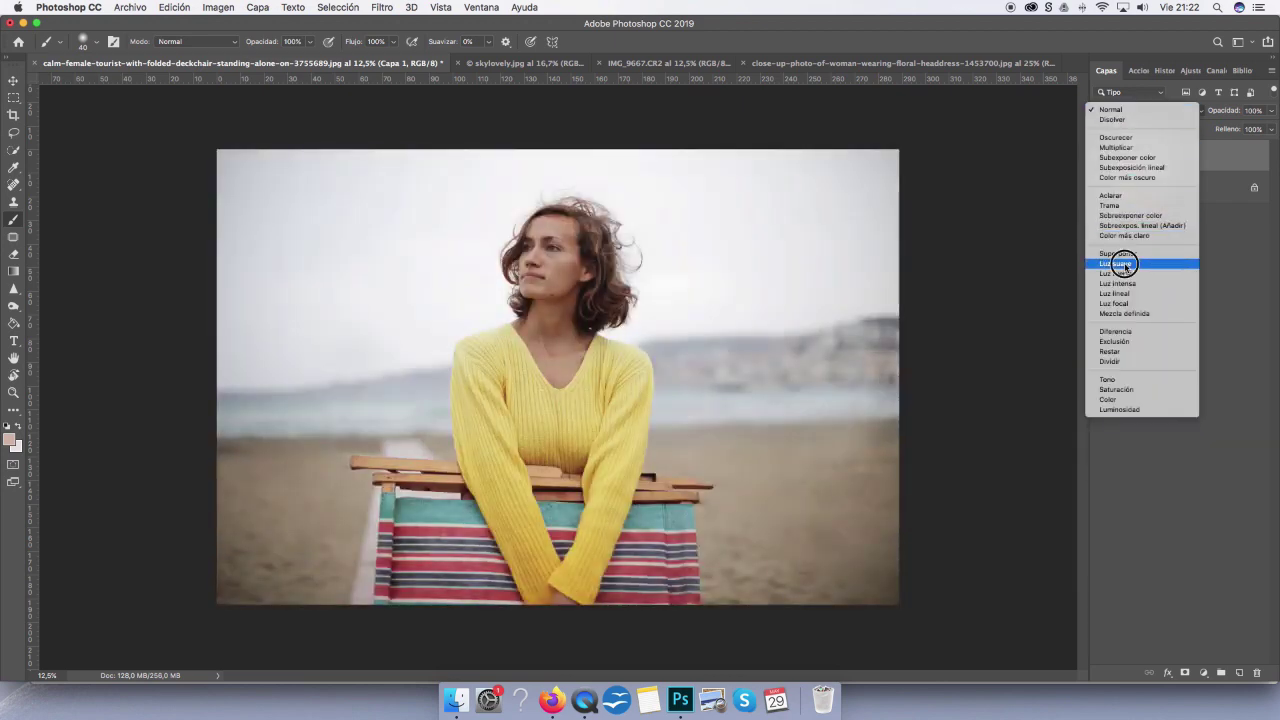
{"action": "left_click", "coordinate": [1118, 263]}
{"action": "left_click", "coordinate": [1100, 157]}
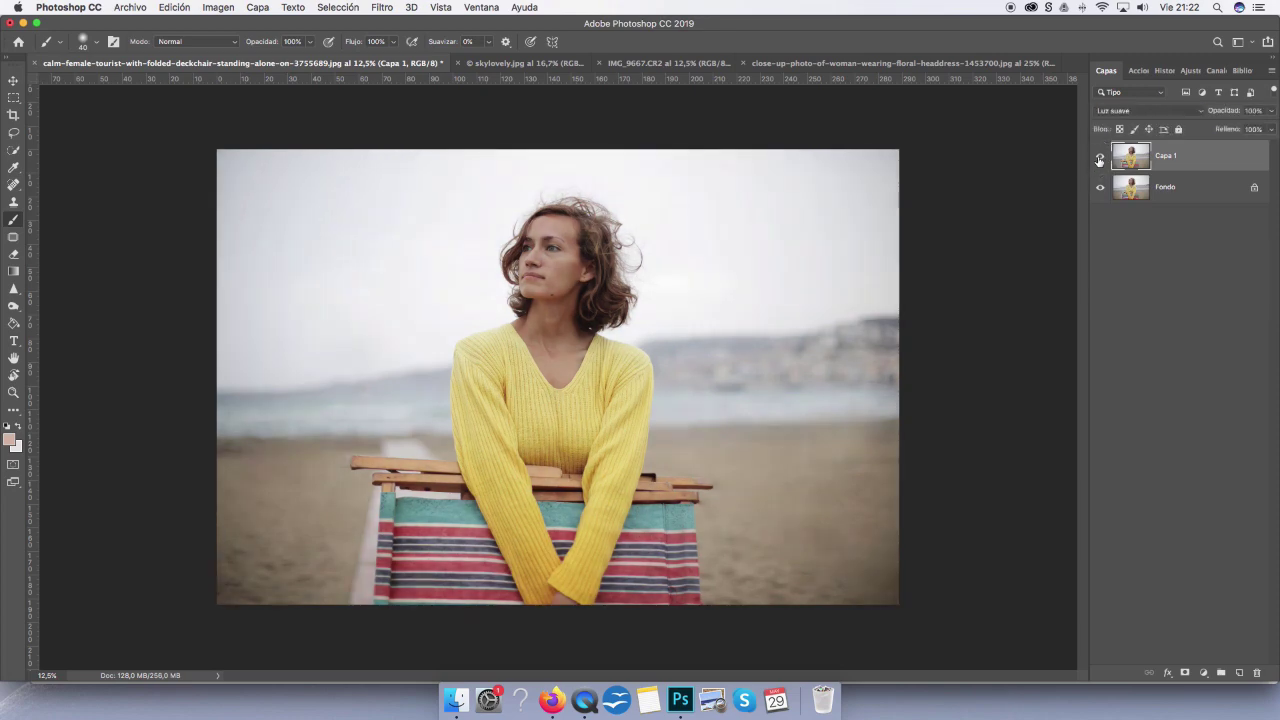
{"action": "left_click", "coordinate": [1100, 157]}
{"action": "left_click", "coordinate": [1100, 157]}
Lower the soft-light duplicate's opacity to 63%
{"action": "left_click_drag", "start_coordinate": [1271, 112], "coordinate": [1246, 131]}
{"action": "key", "text": "super+minus"}
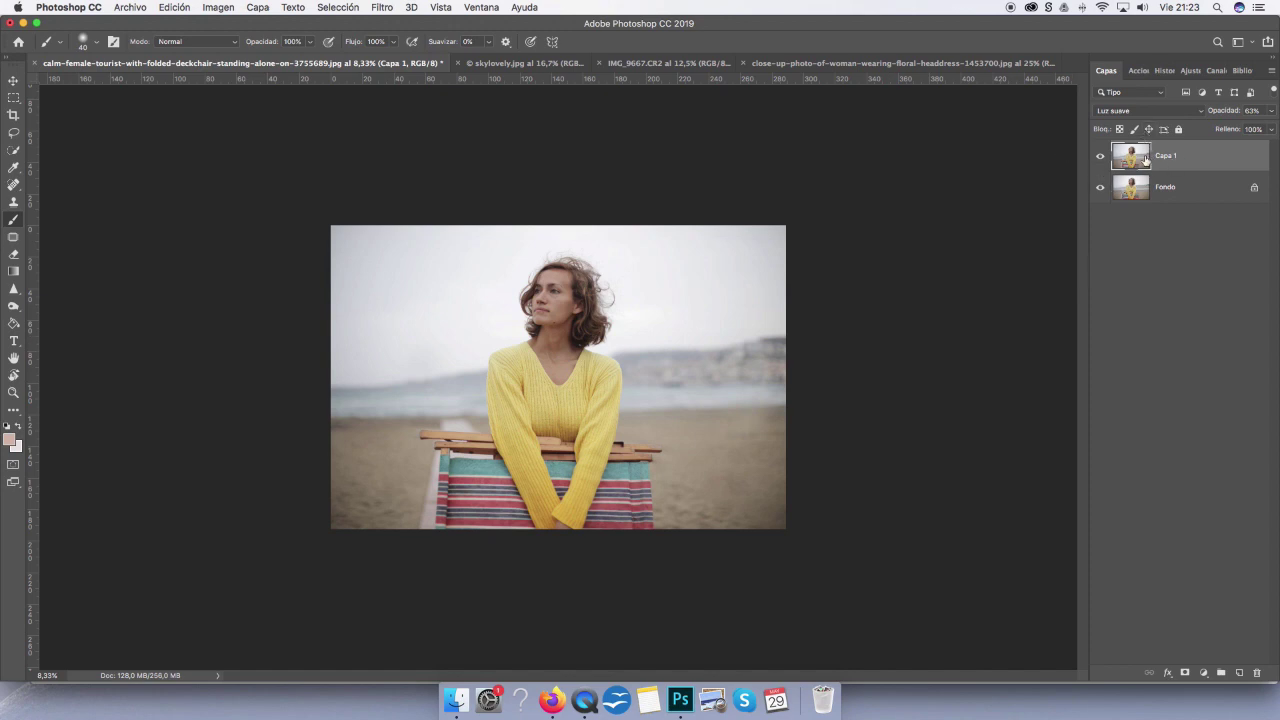
{"action": "key", "text": "super+plus"}
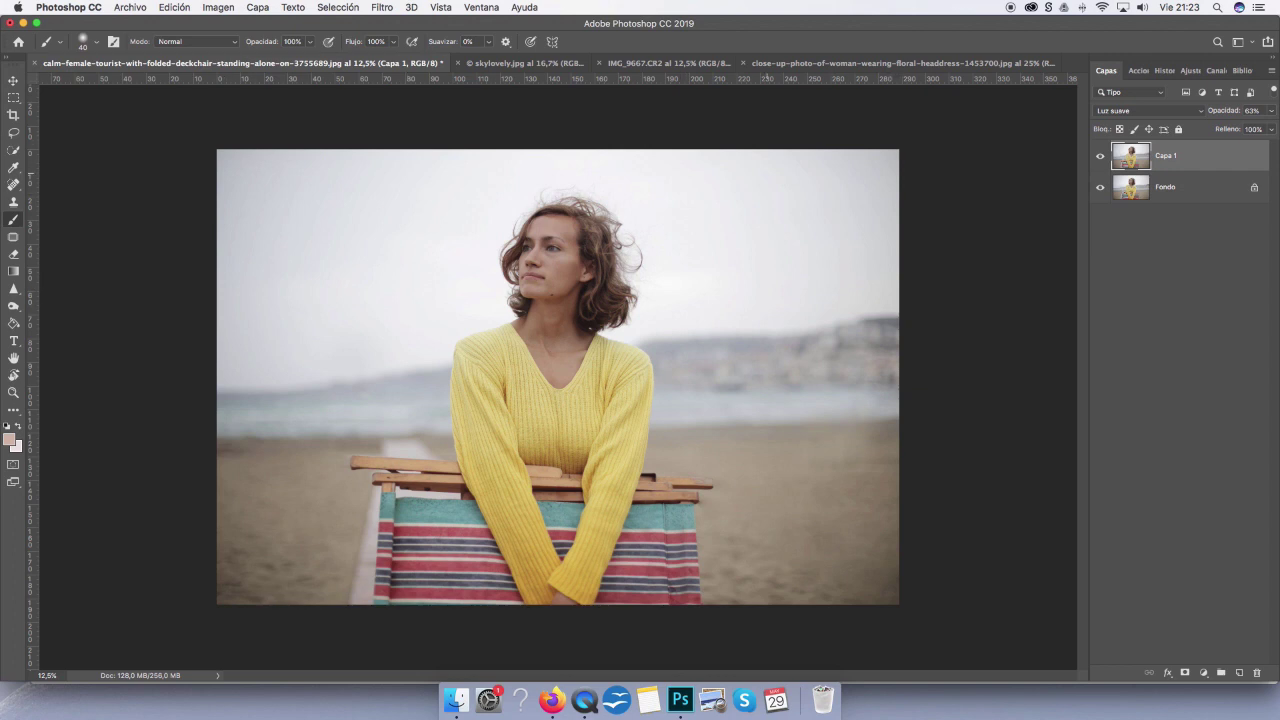
{"action": "key", "text": "super+minus"}
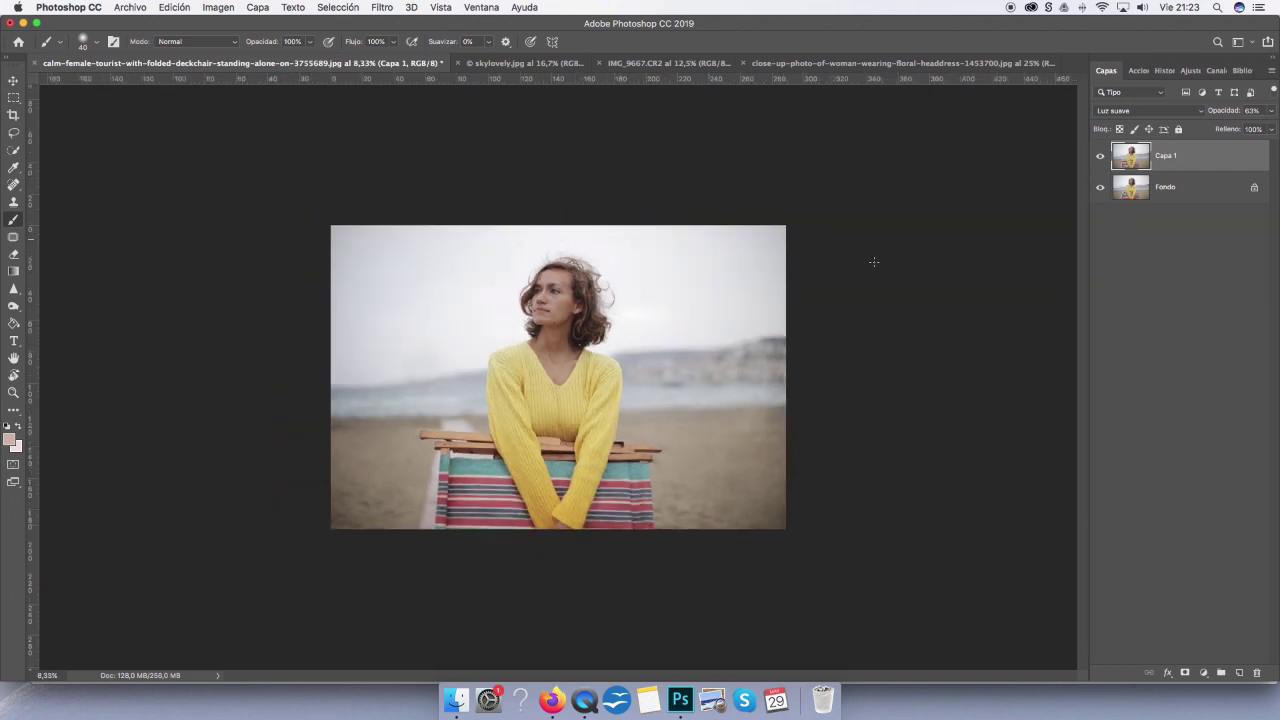
Extend the canvas height to 220 cm in Tamaño de lienzo, anchored at bottom-centre
{"action": "left_click", "coordinate": [213, 8]}
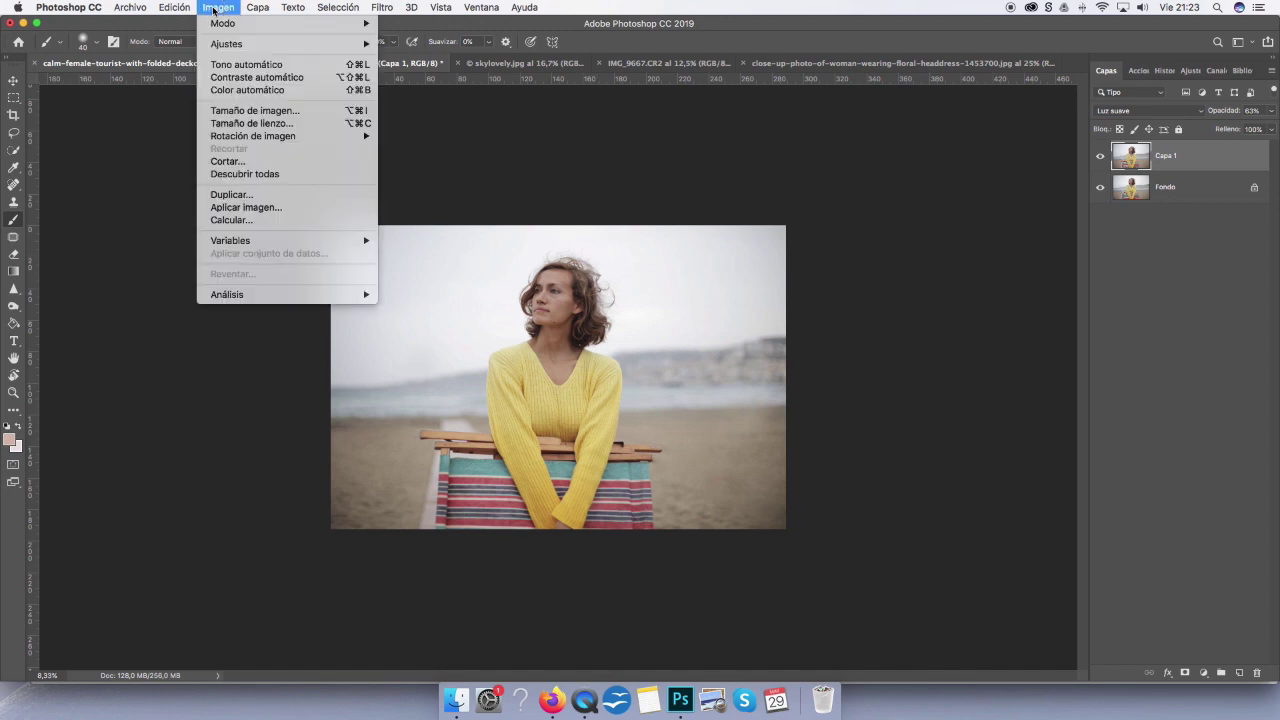
{"action": "left_click", "coordinate": [257, 123]}
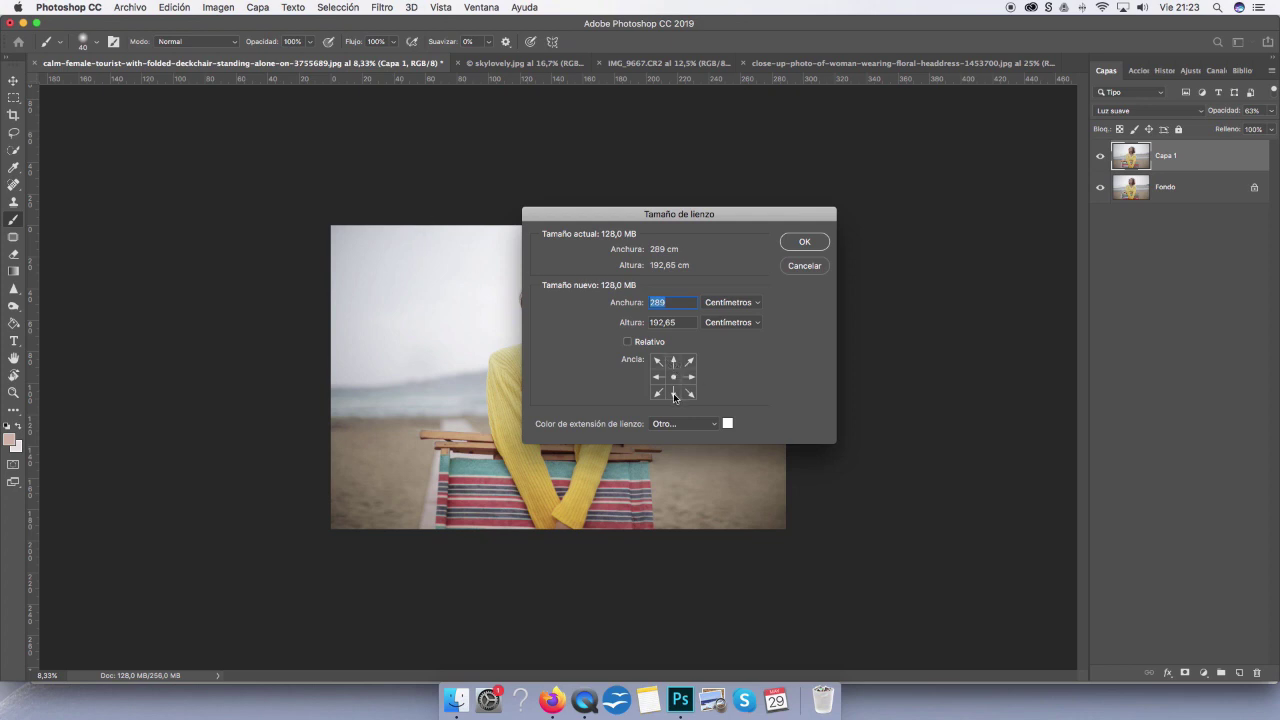
{"action": "left_click", "coordinate": [674, 393]}
{"action": "left_click", "coordinate": [672, 362]}
{"action": "left_click", "coordinate": [674, 393]}
{"action": "left_click_drag", "start_coordinate": [683, 322], "coordinate": [646, 323]}
{"action": "type", "text": "220"}
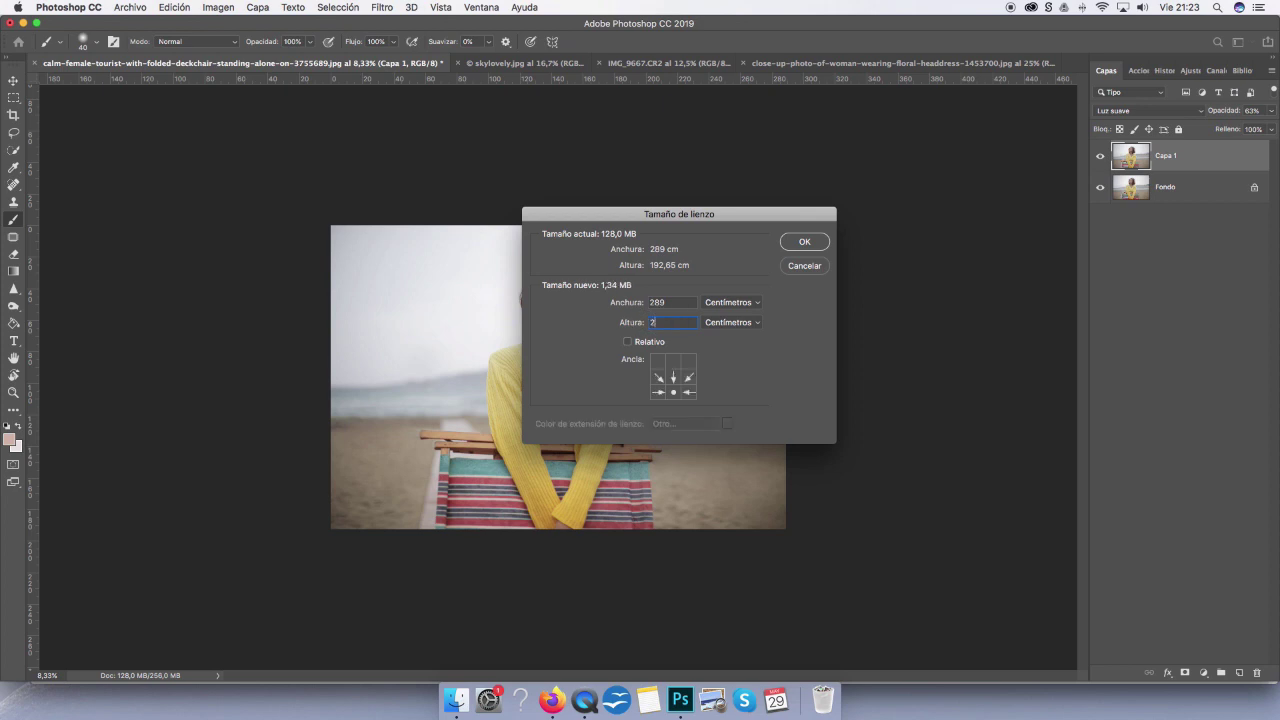
{"action": "left_click", "coordinate": [792, 244]}
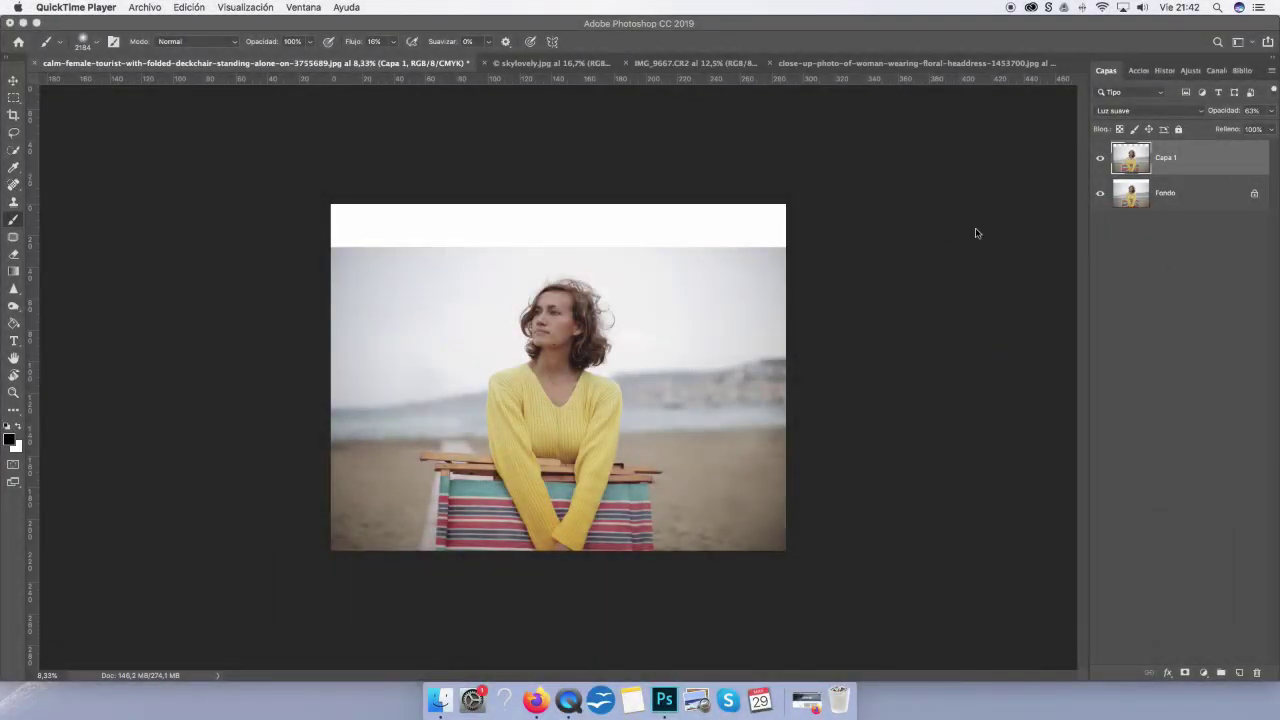
Flatten the layers into one Fondo background layer, then pick the Rectangular Marquee tool
{"action": "right_click", "coordinate": [1177, 201]}
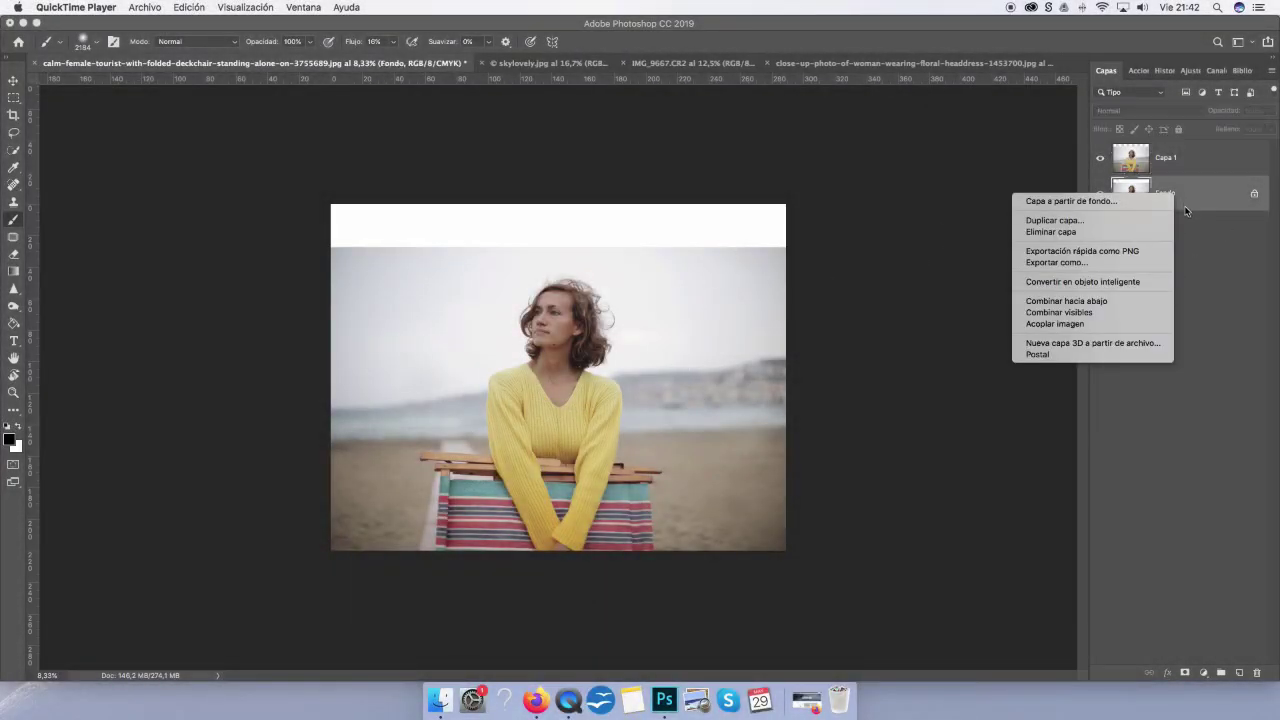
{"action": "left_click", "coordinate": [1123, 323]}
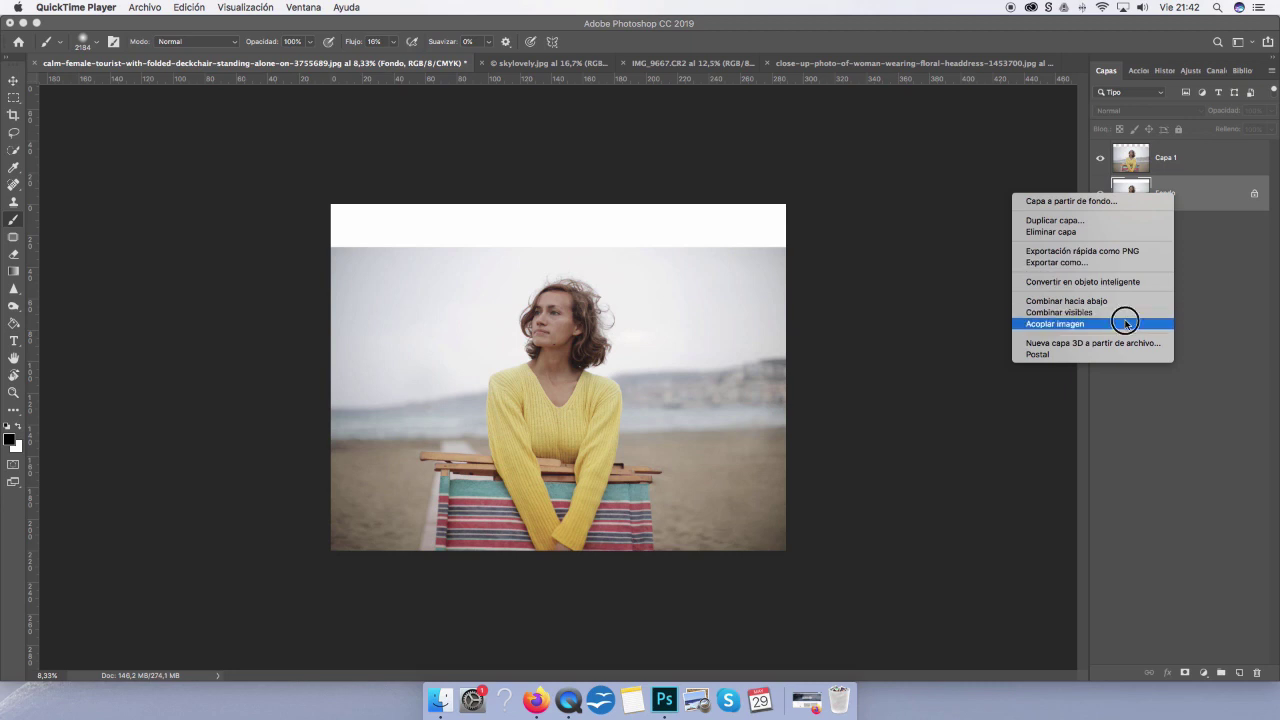
{"action": "right_click", "coordinate": [1197, 162]}
{"action": "left_click", "coordinate": [1205, 223]}
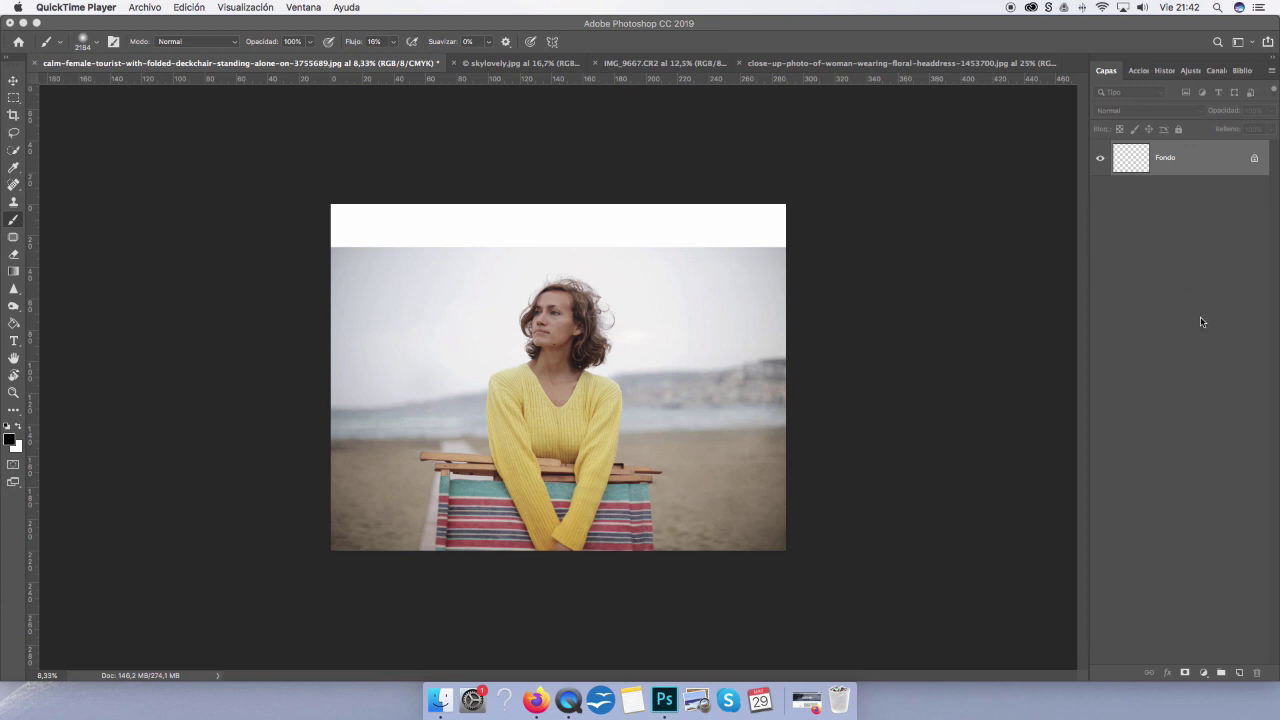
{"action": "left_click", "coordinate": [1175, 302]}
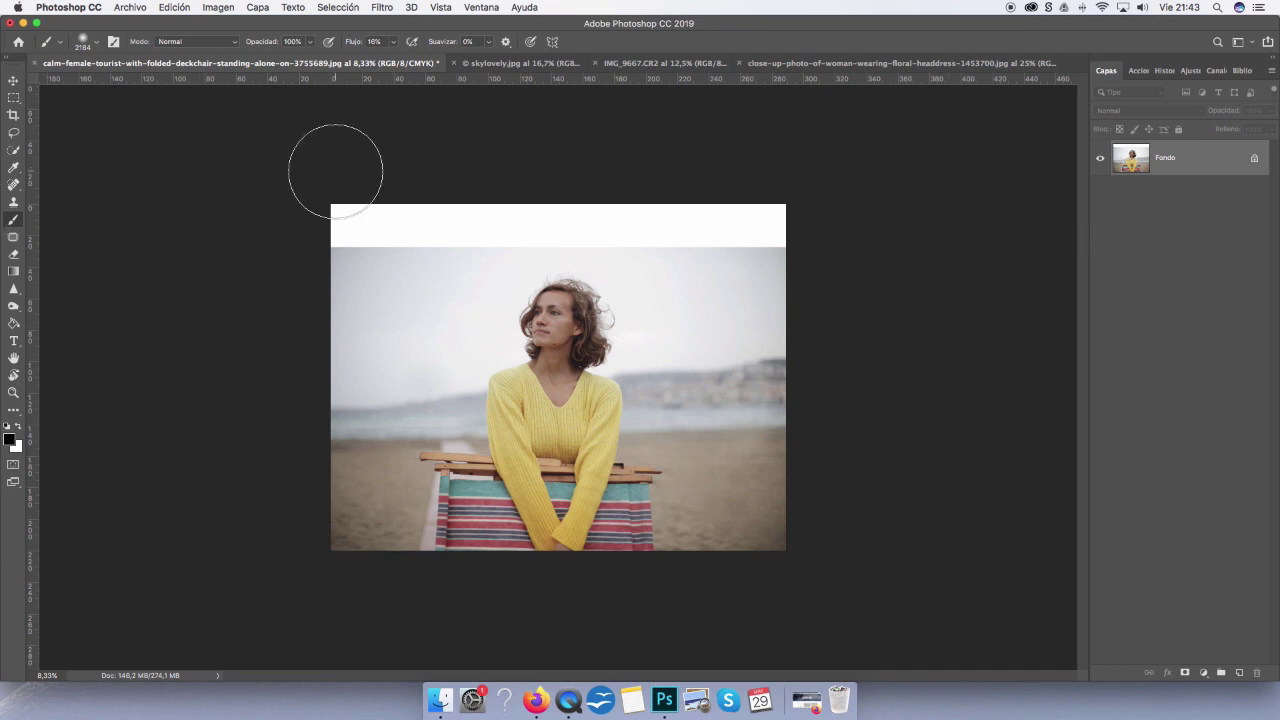
{"action": "key", "text": "super+plus"}
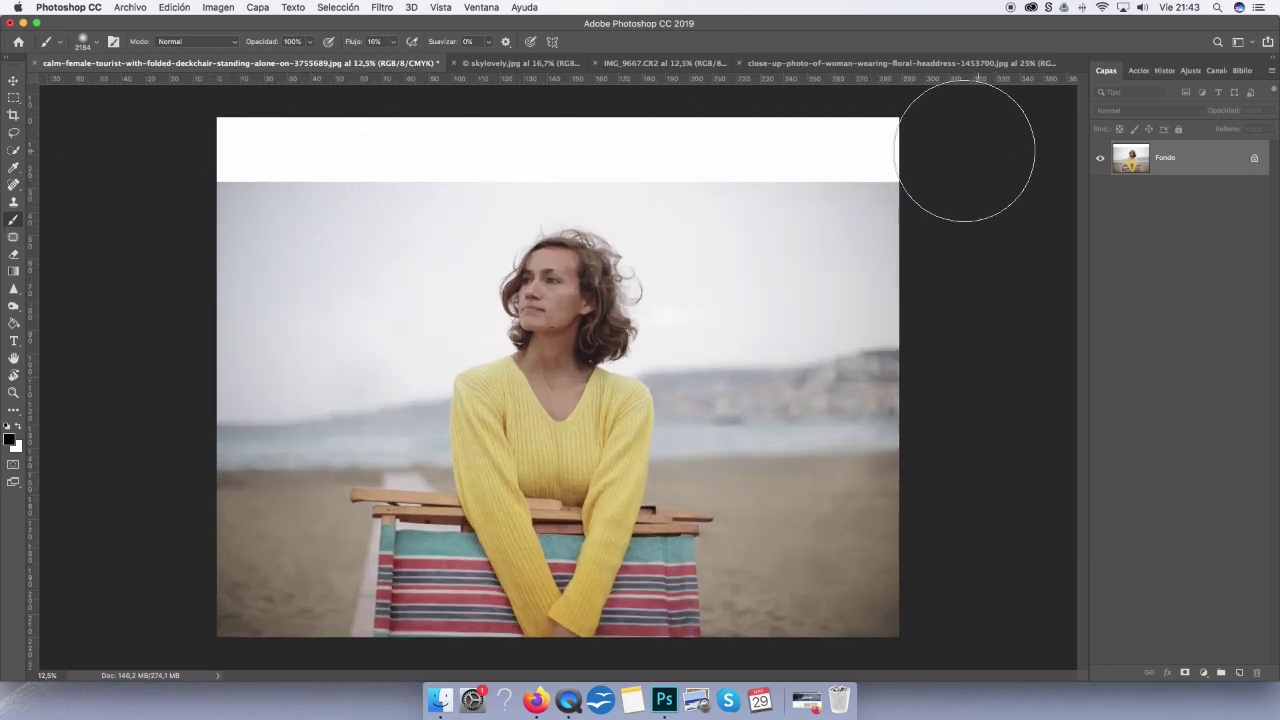
{"action": "left_click", "coordinate": [14, 98]}
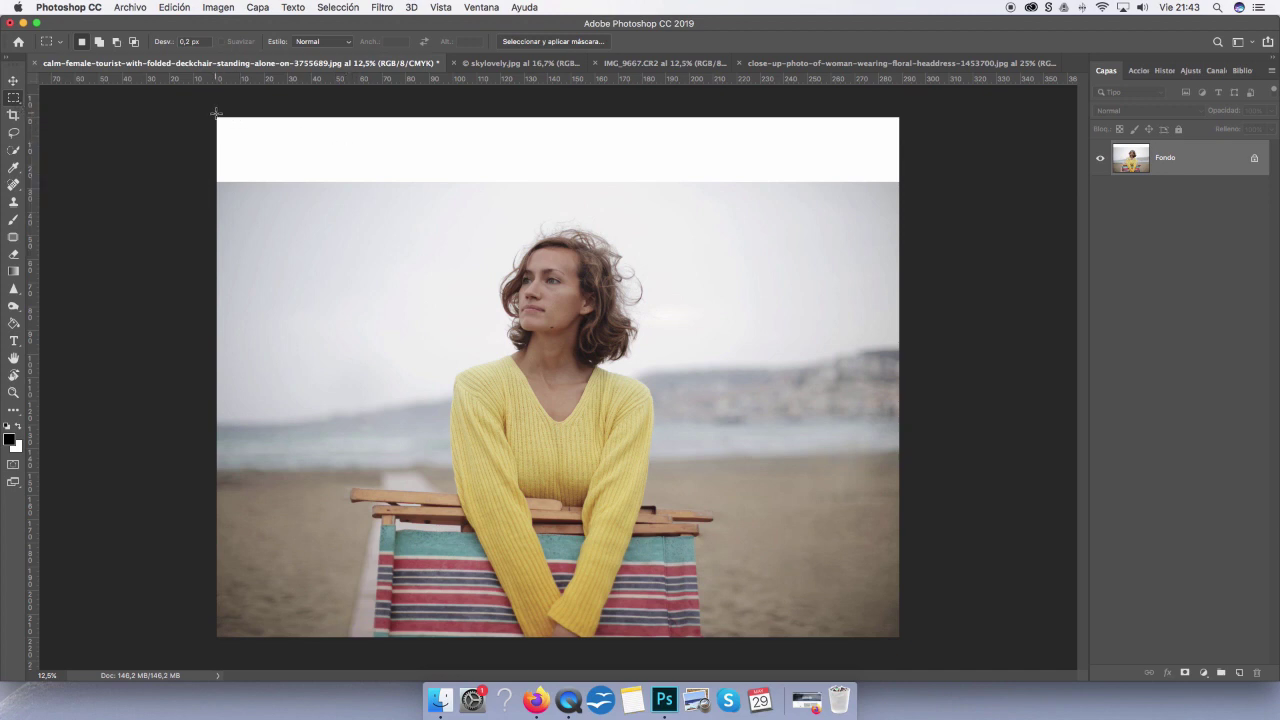
Select the white strip across the top, then clear that selection
{"action": "left_click_drag", "start_coordinate": [215, 114], "coordinate": [911, 187]}
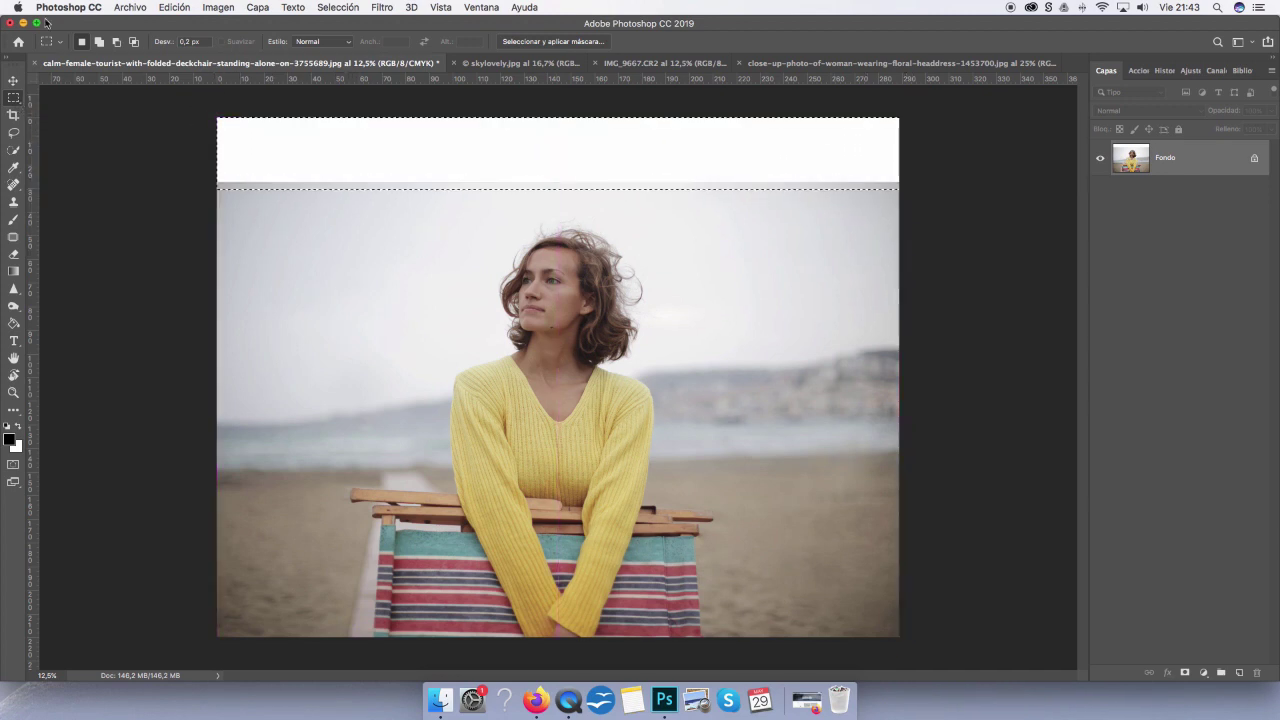
{"action": "left_click", "coordinate": [180, 8]}
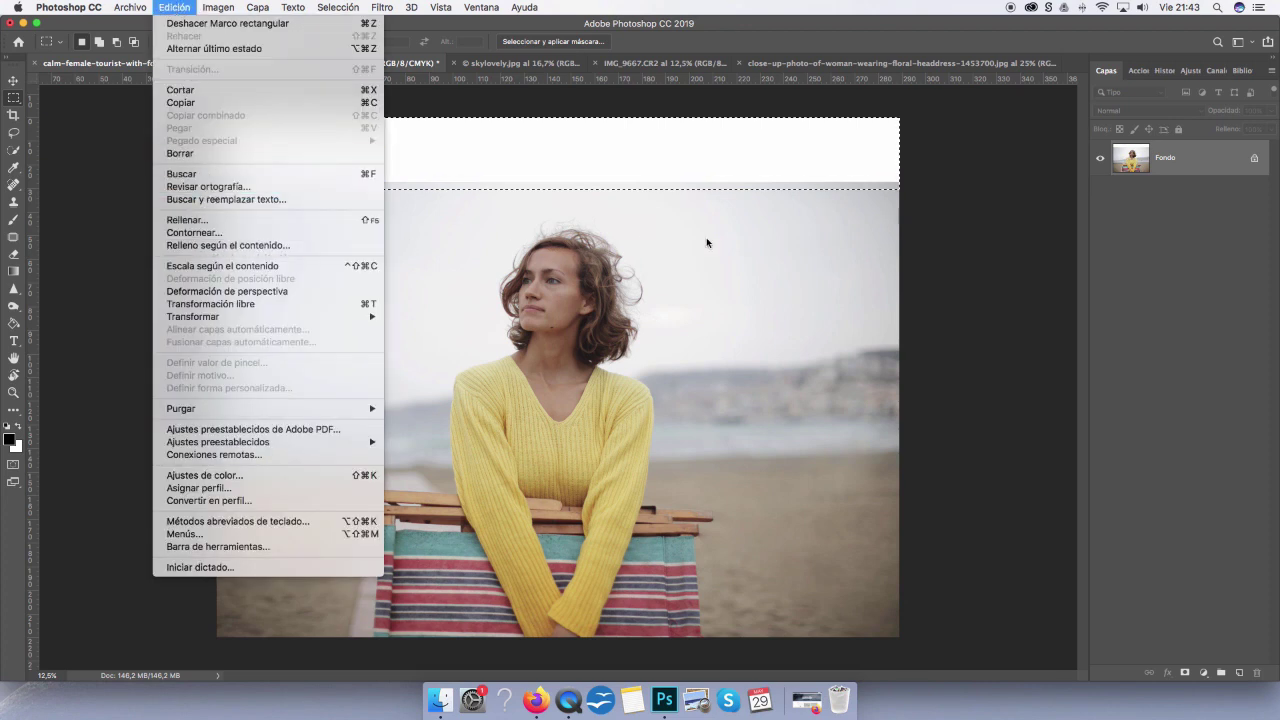
{"action": "left_click", "coordinate": [730, 200]}
{"action": "left_click", "coordinate": [753, 235]}
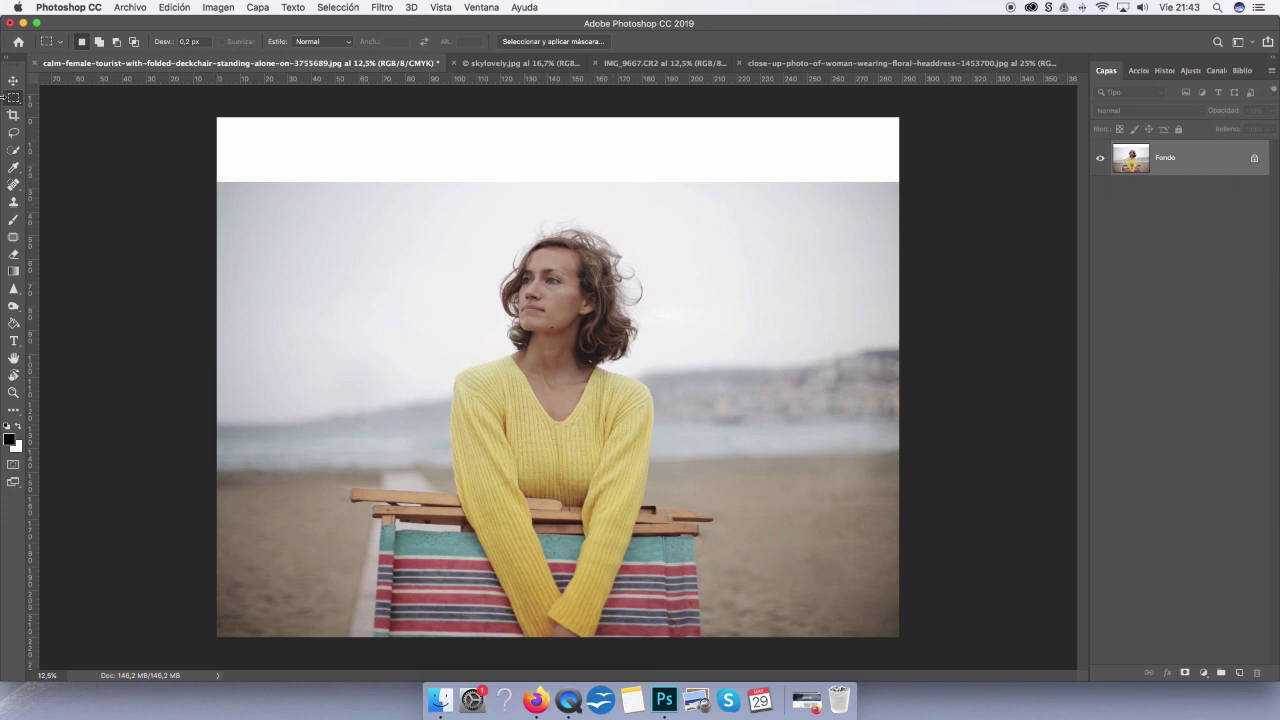
Select the sky band at the photo's top and free-transform it upward over the white strip
{"action": "left_click_drag", "start_coordinate": [217, 182], "coordinate": [876, 215]}
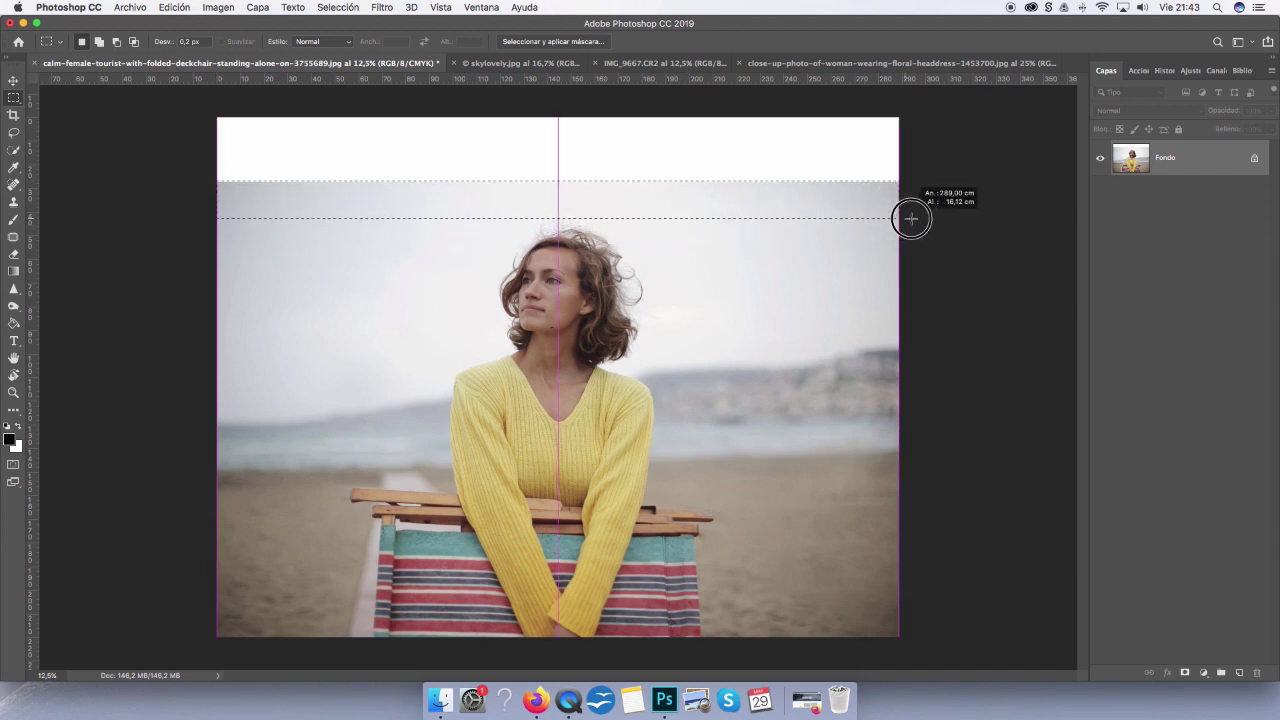
{"action": "left_click_drag", "start_coordinate": [876, 215], "coordinate": [911, 216]}
{"action": "key", "text": "super+t"}
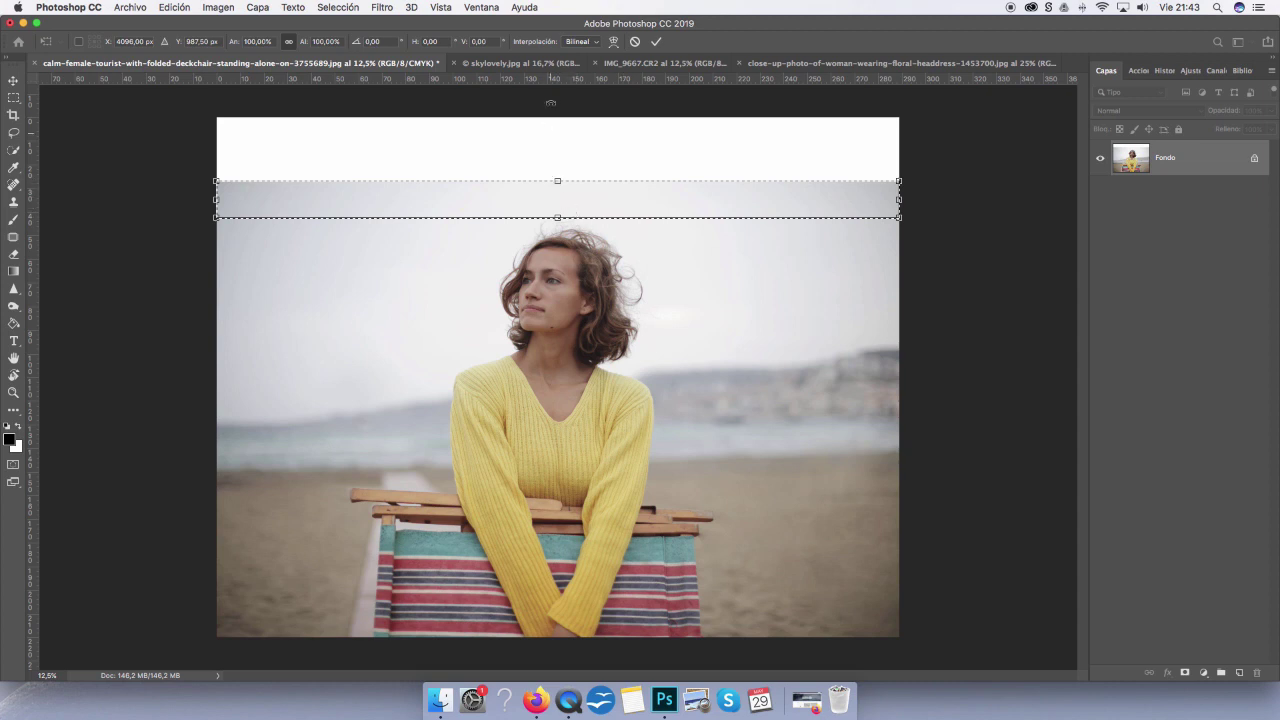
{"action": "left_click_drag", "start_coordinate": [556, 178], "coordinate": [557, 106]}
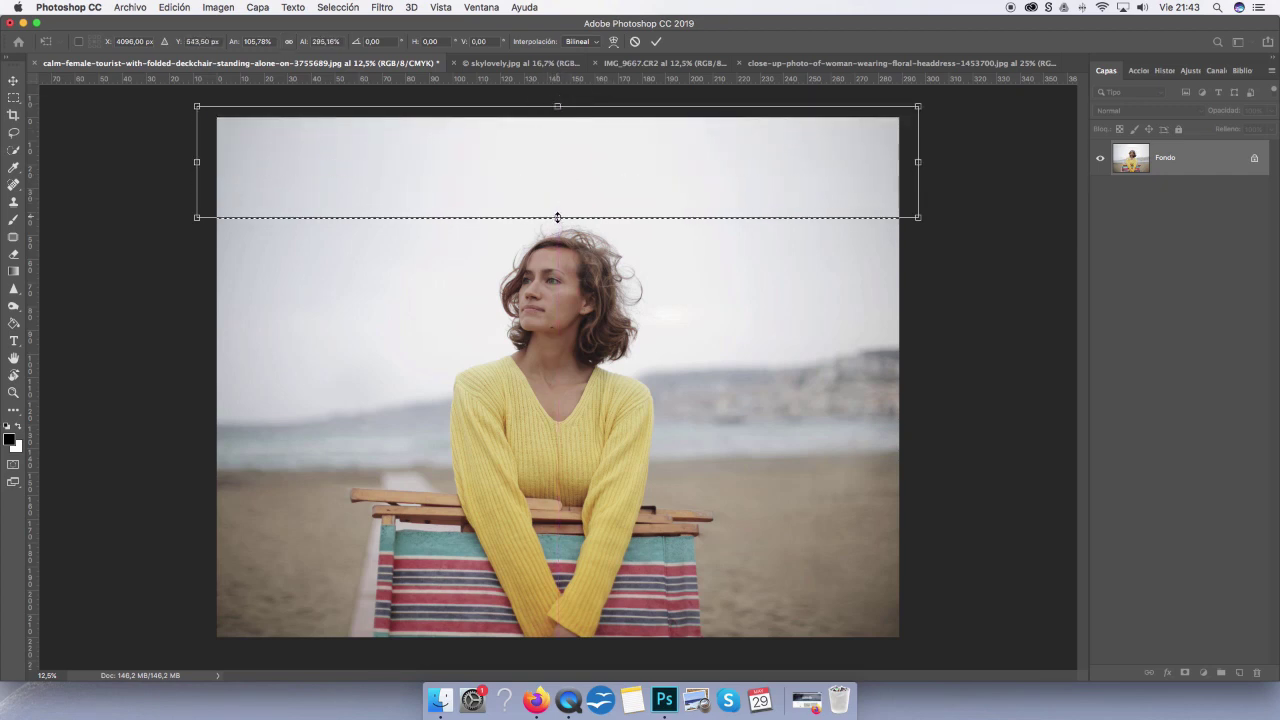
{"action": "left_click_drag", "start_coordinate": [557, 217], "coordinate": [557, 220]}
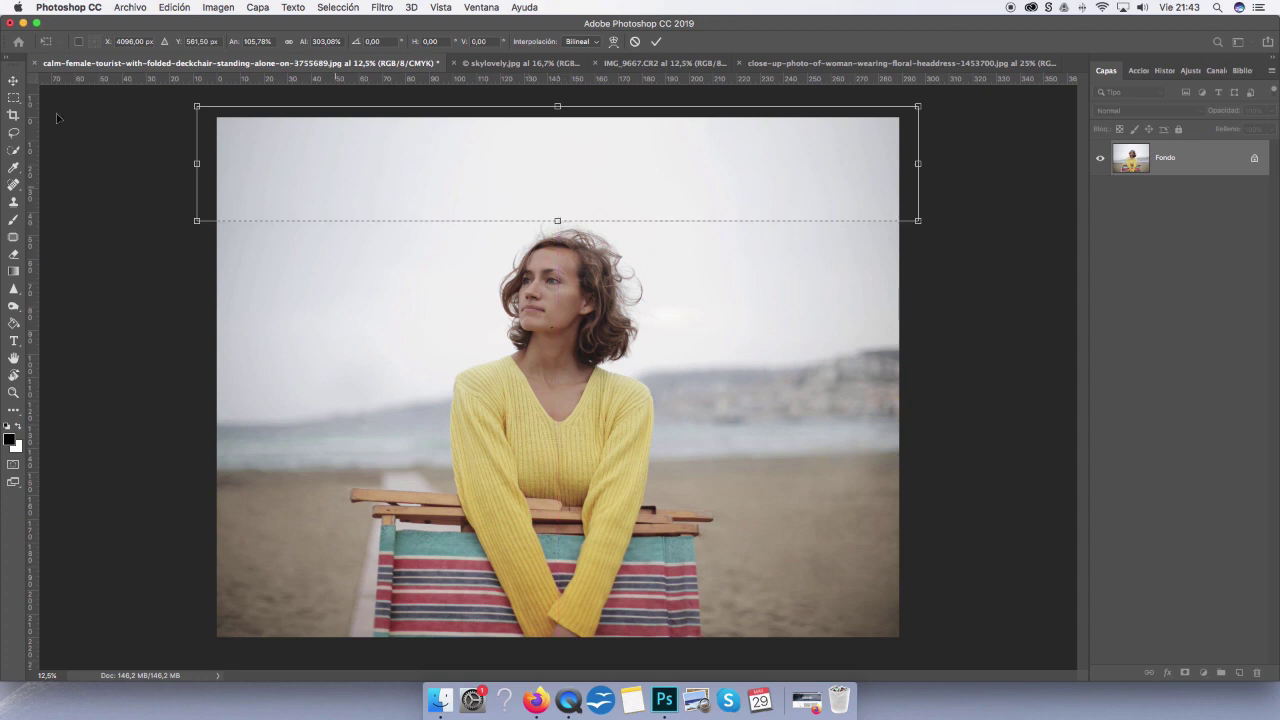
{"action": "left_click", "coordinate": [13, 97]}
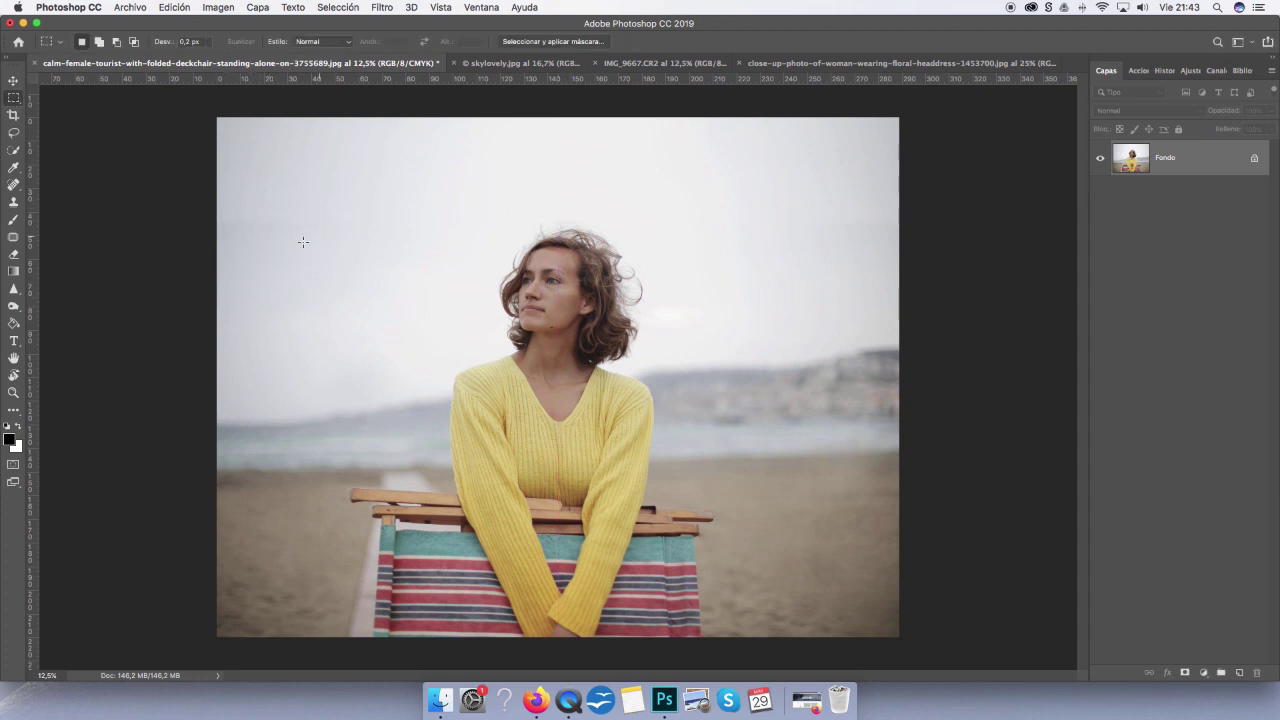
Set the Clone Stamp flow to 22% and enlarge its brush to about 483 px
{"action": "left_click", "coordinate": [13, 201]}
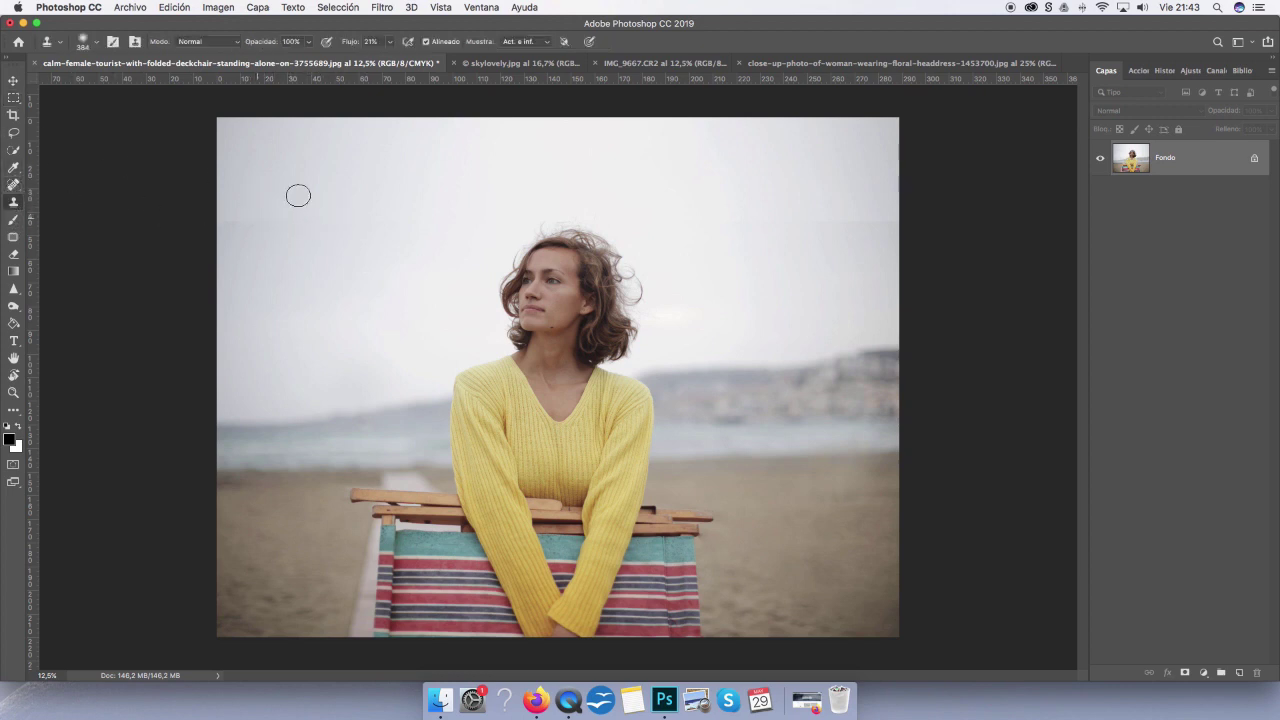
{"action": "left_click_drag", "start_coordinate": [386, 57], "coordinate": [377, 57]}
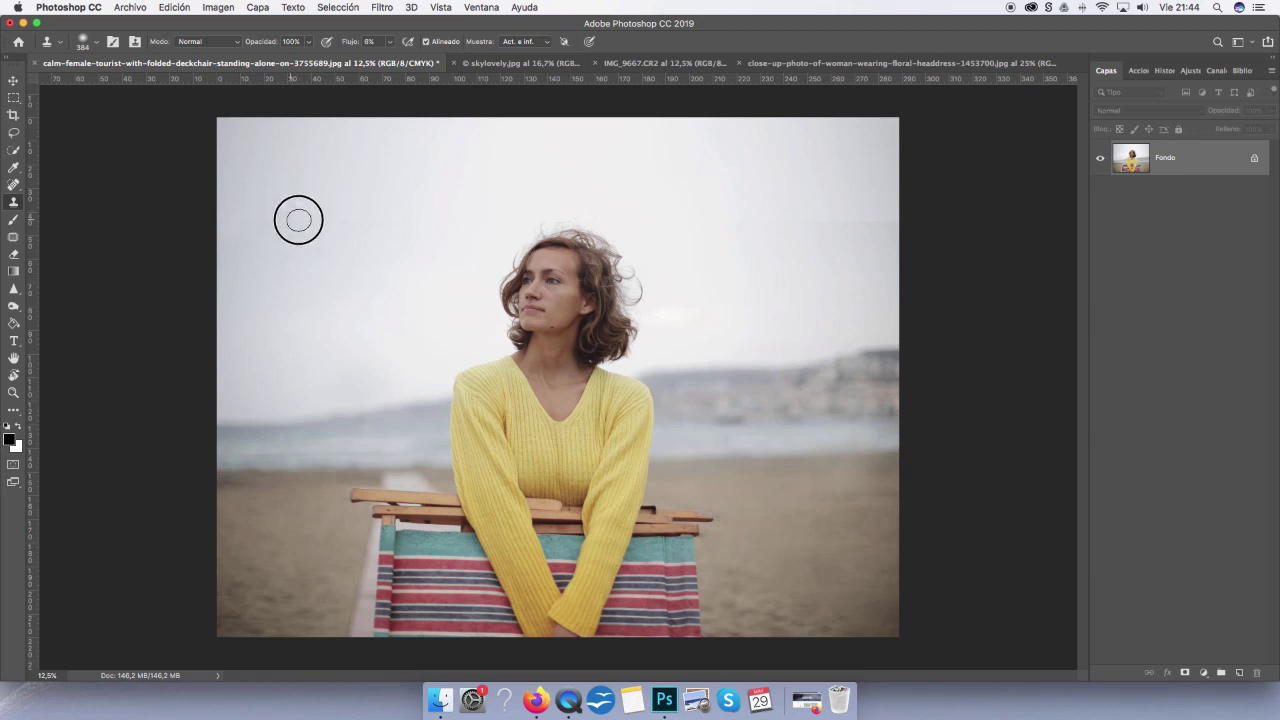
{"action": "left_click", "coordinate": [390, 41]}
{"action": "left_click_drag", "start_coordinate": [384, 62], "coordinate": [395, 62]}
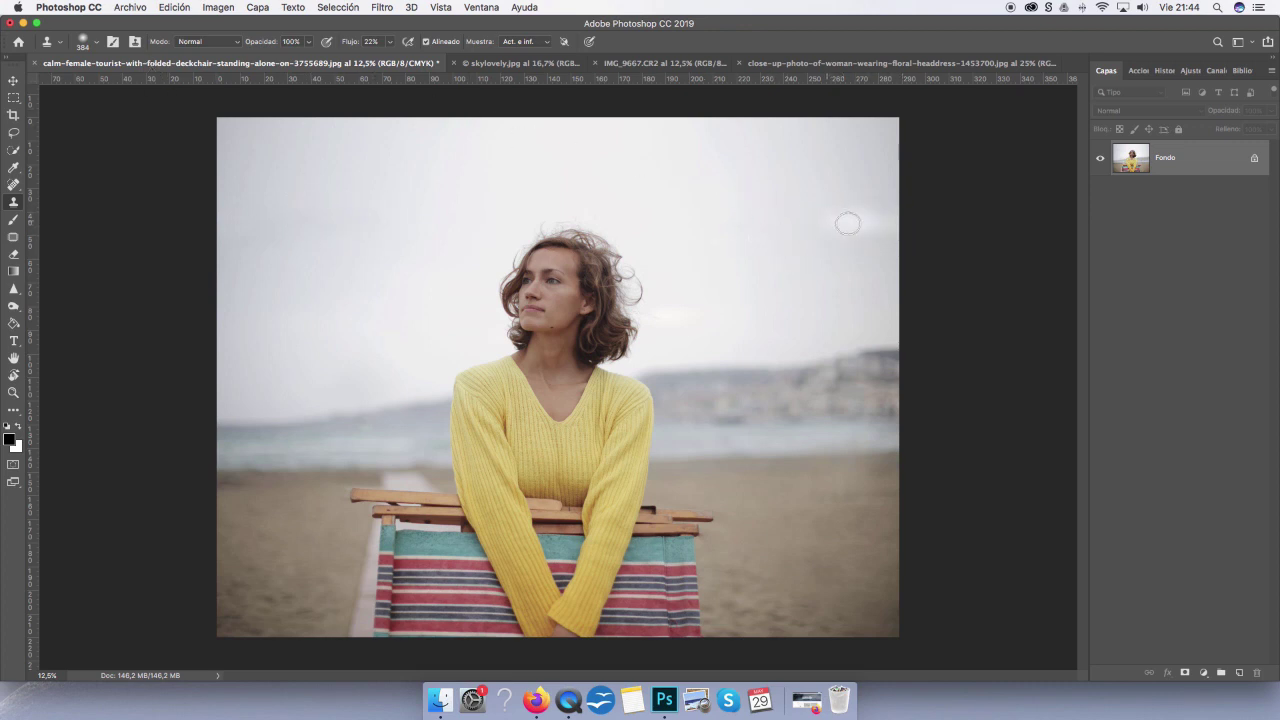
{"action": "left_click_drag", "start_coordinate": [829, 263], "coordinate": [857, 257]}
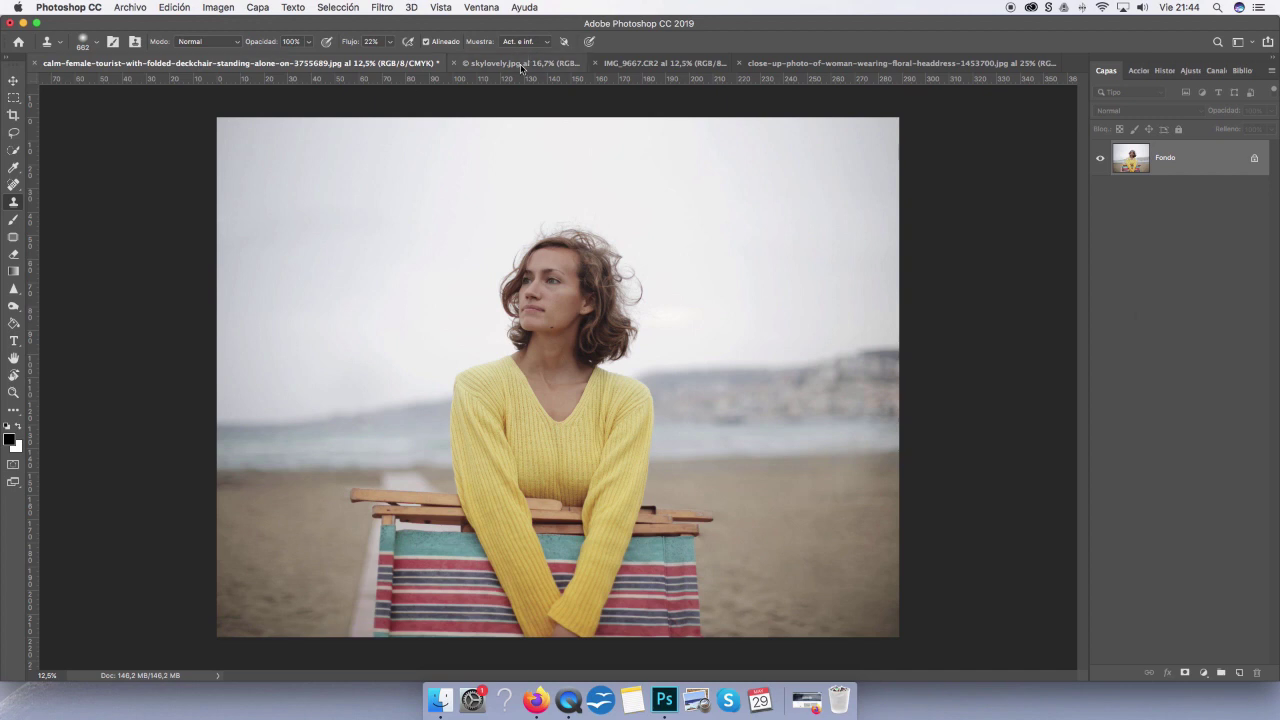
Drag the skylovely.jpg image into the beach portrait as a new layer at the top
{"action": "key", "text": "super+minus"}
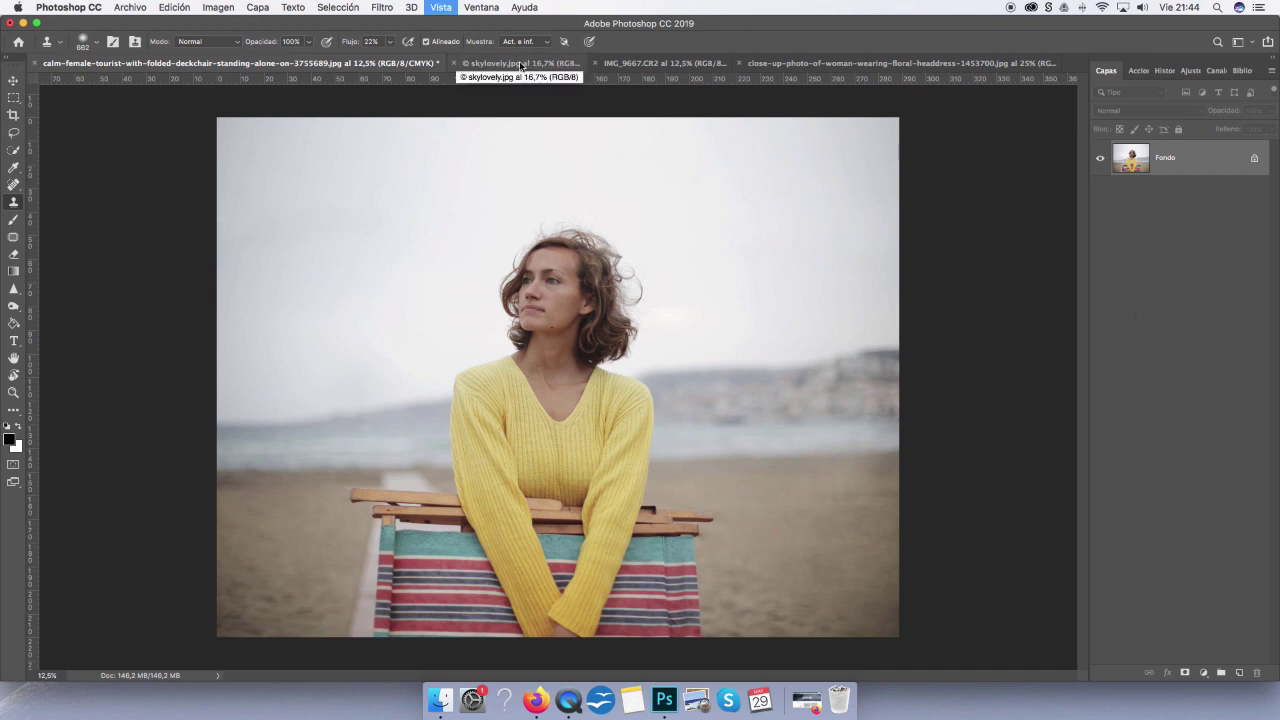
{"action": "key", "text": "super+plus"}
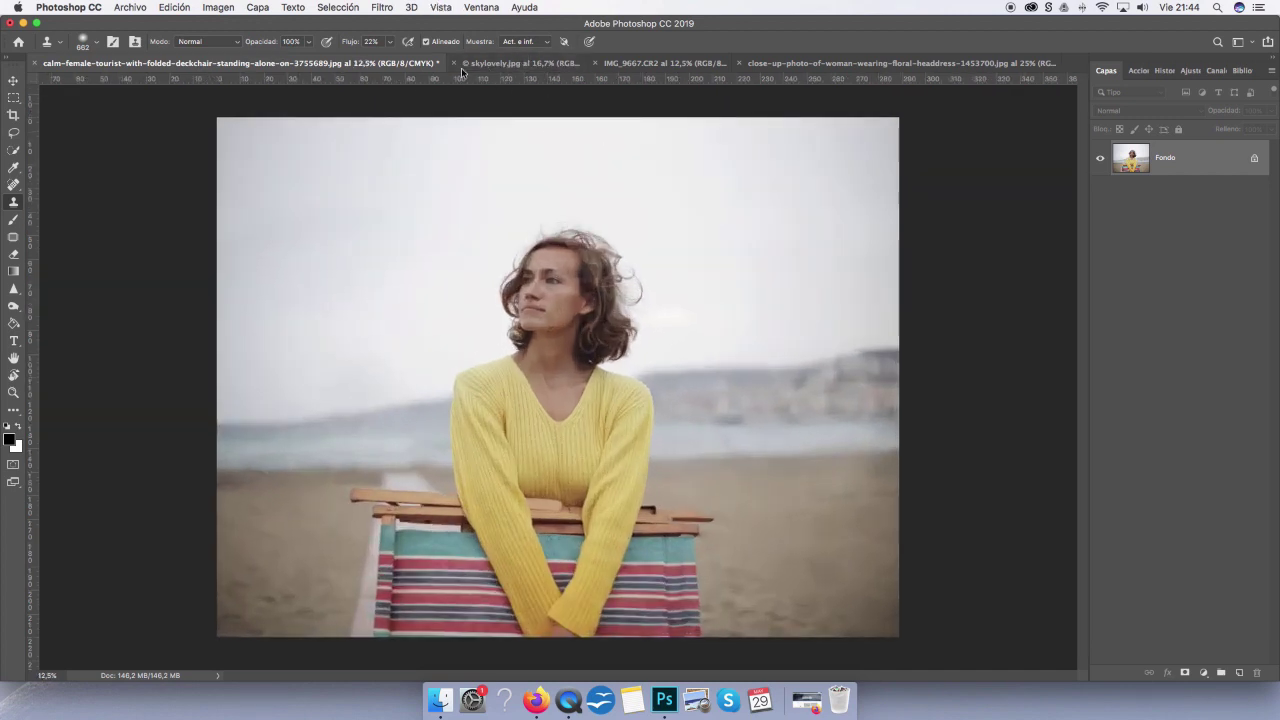
{"action": "left_click", "coordinate": [495, 63]}
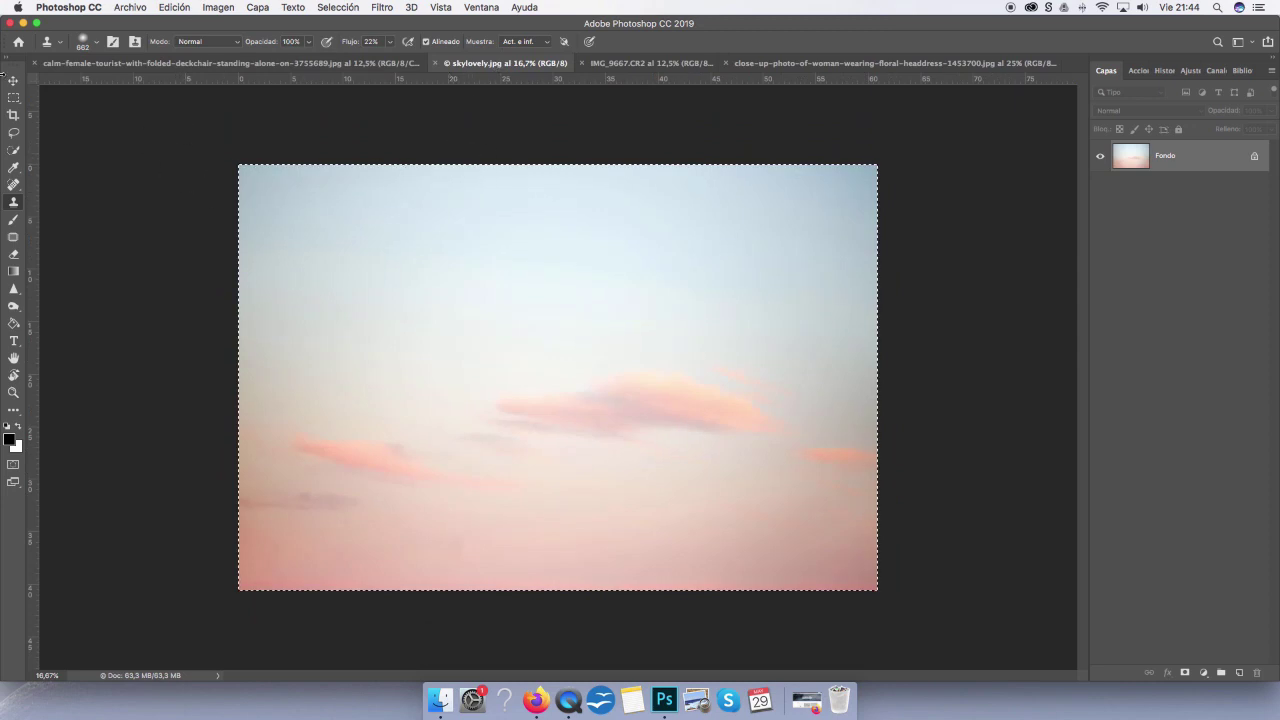
{"action": "key", "text": "v"}
{"action": "left_click_drag", "start_coordinate": [538, 271], "coordinate": [323, 66]}
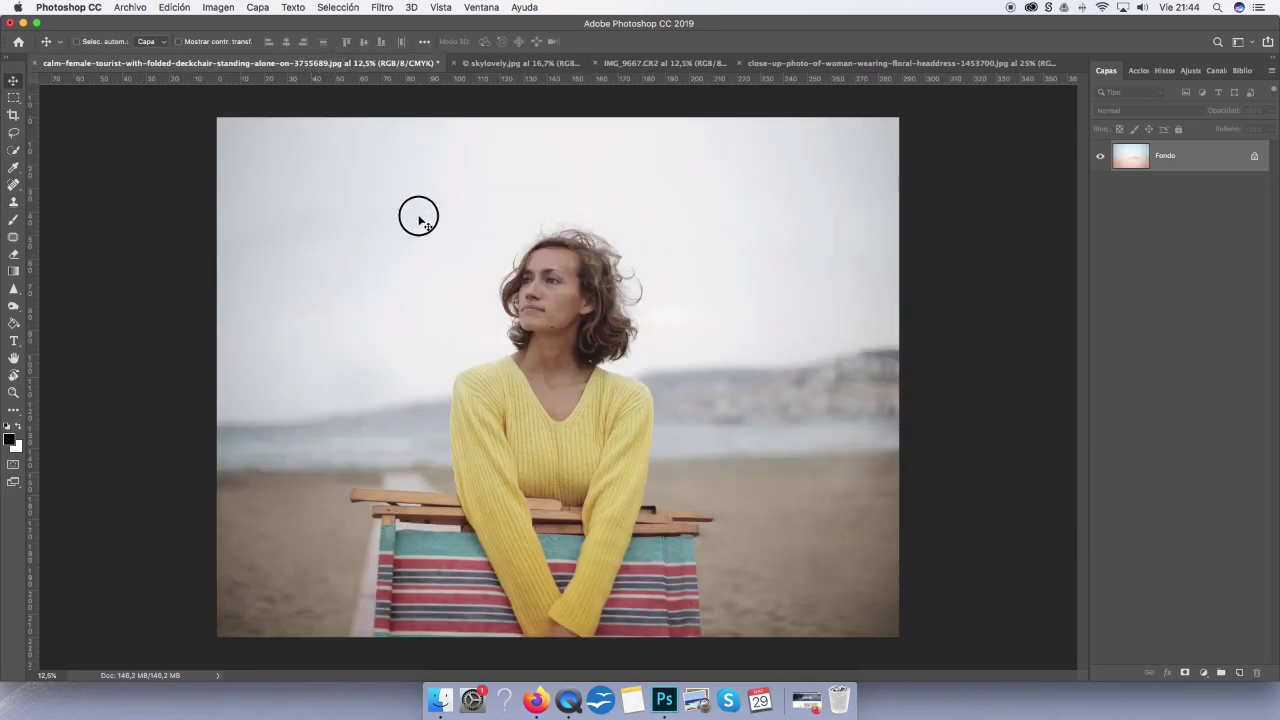
{"action": "left_click_drag", "start_coordinate": [323, 66], "coordinate": [557, 326]}
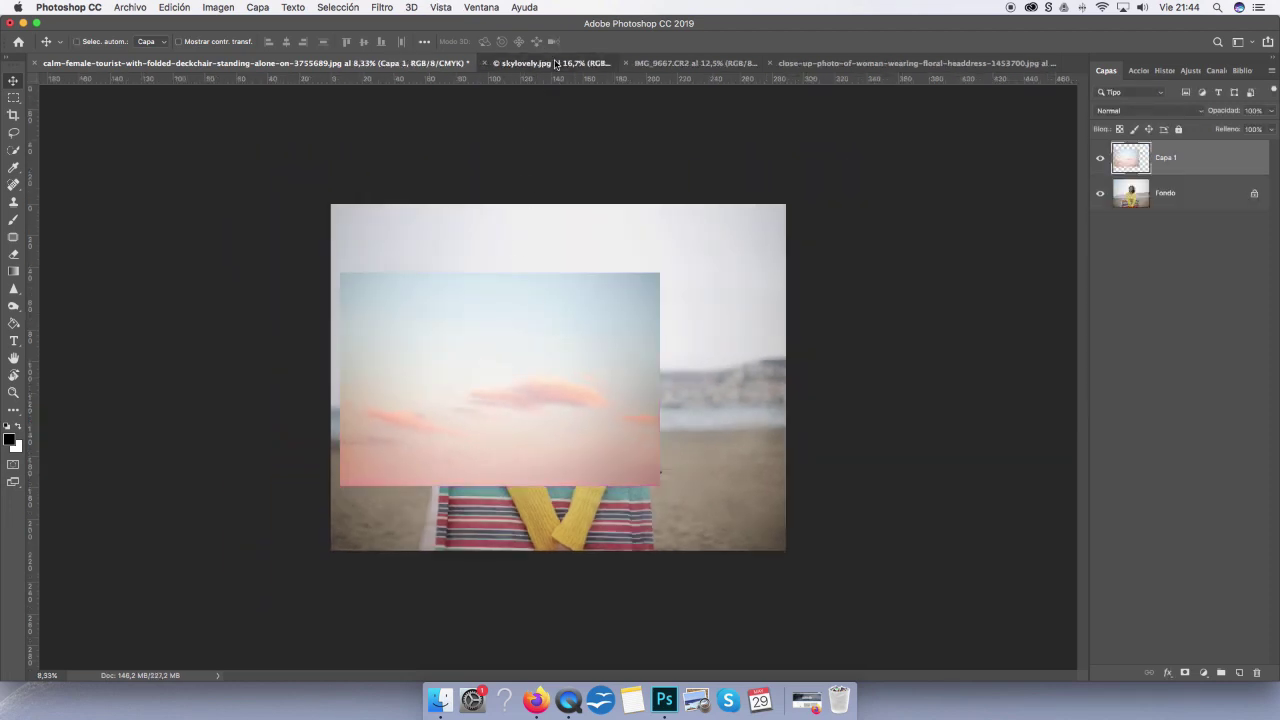
{"action": "left_click", "coordinate": [547, 68]}
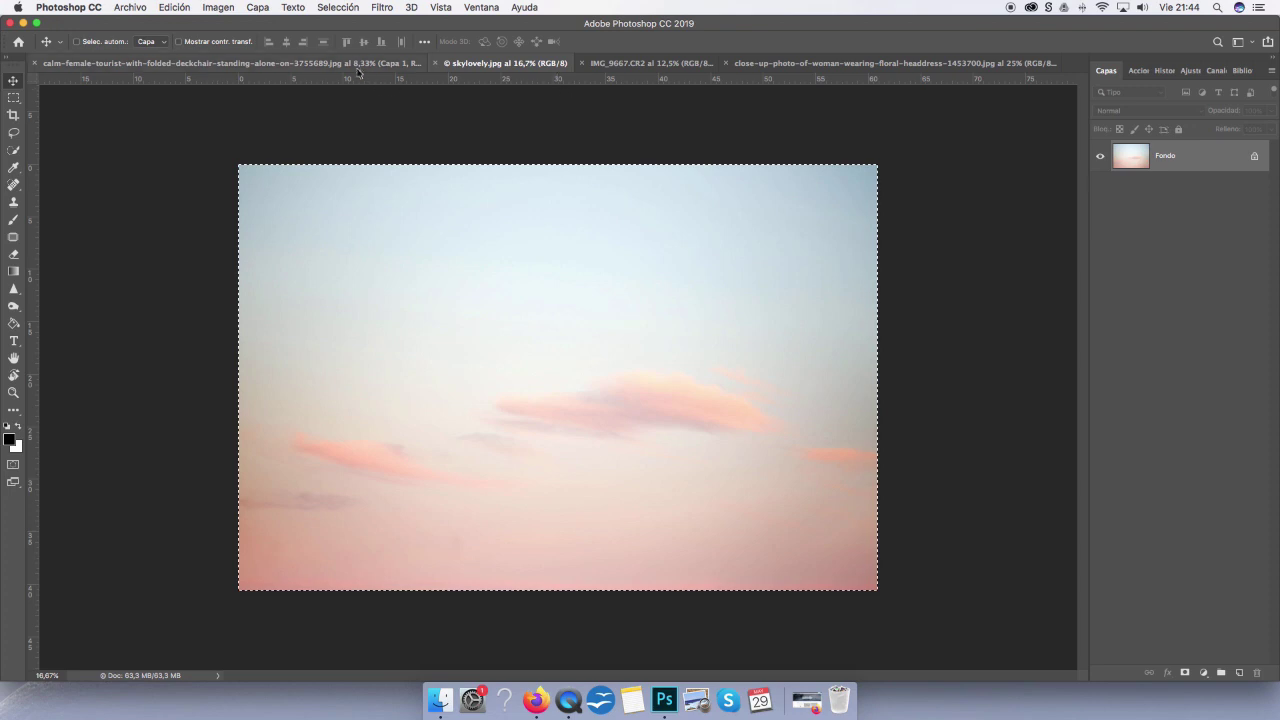
{"action": "mouse_move", "coordinate": [357, 71]}
{"action": "left_mouse_down"}
{"action": "mouse_move", "coordinate": [576, 323]}
{"action": "mouse_move", "coordinate": [566, 230]}
{"action": "left_mouse_up"}
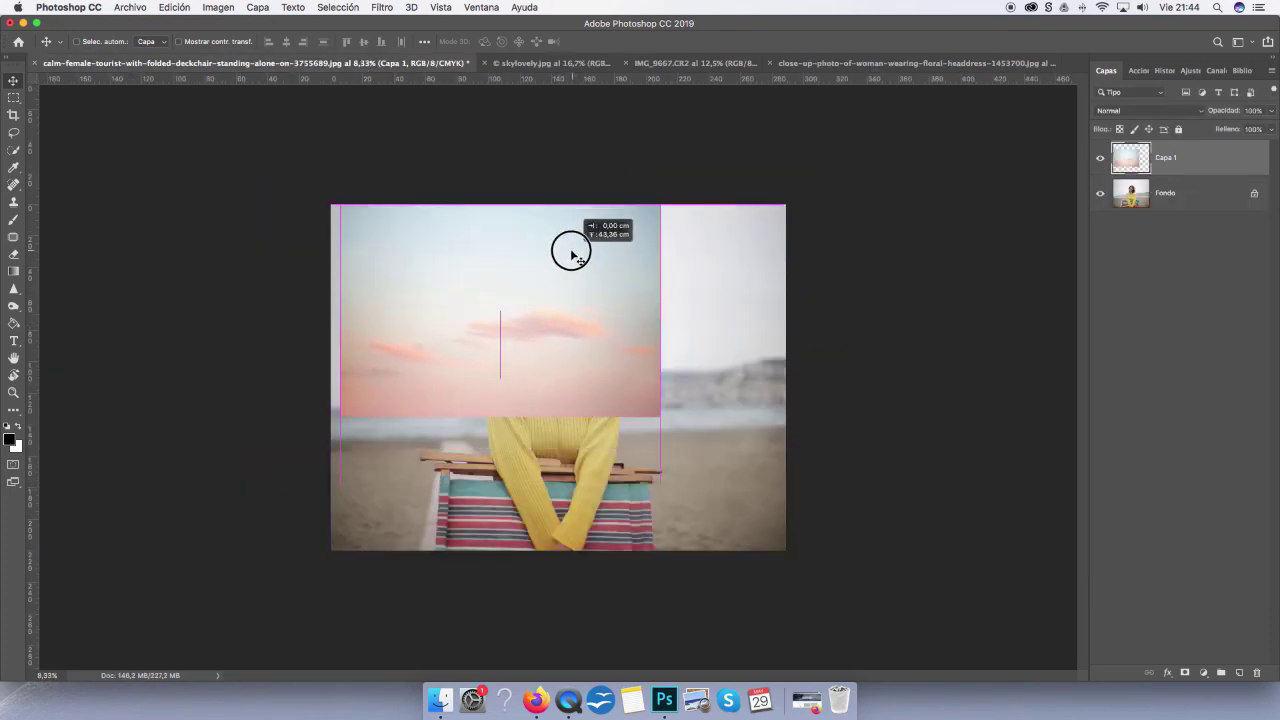
{"action": "left_click_drag", "start_coordinate": [566, 230], "coordinate": [558, 250]}
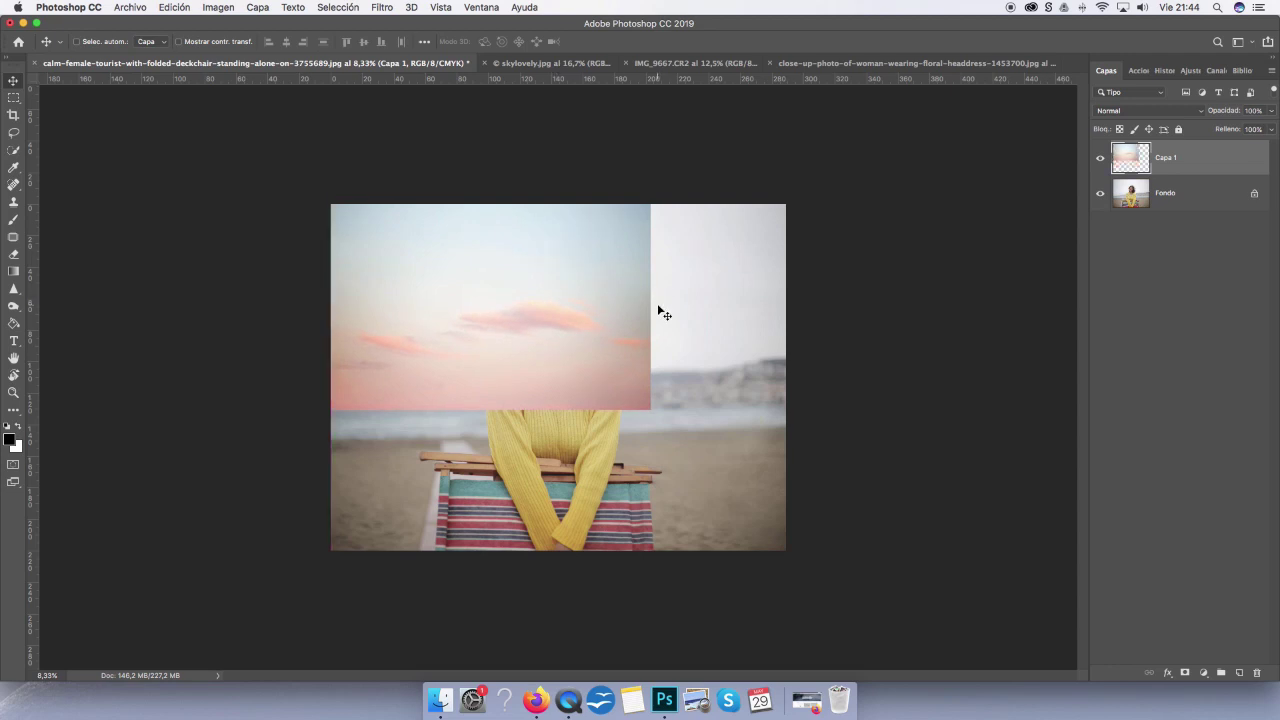
Scale the sky layer to span the photo's full width and position it at 100% opacity
{"action": "key", "text": "ctrl+t"}
{"action": "left_click_drag", "start_coordinate": [650, 302], "coordinate": [794, 302]}
{"action": "mouse_move", "coordinate": [737, 339]}
{"action": "left_mouse_down"}
{"action": "mouse_move", "coordinate": [740, 254]}
{"action": "mouse_move", "coordinate": [731, 298]}
{"action": "left_mouse_up"}
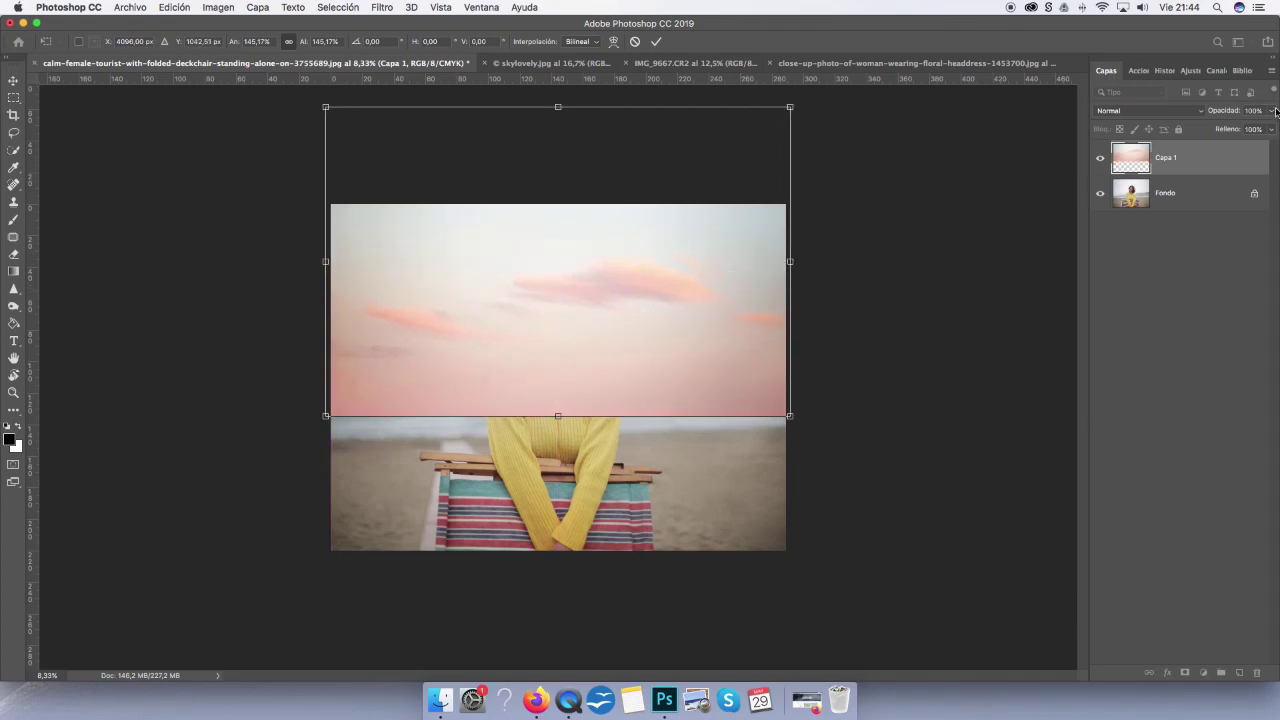
{"action": "left_click", "coordinate": [1275, 111]}
{"action": "left_click_drag", "start_coordinate": [1270, 128], "coordinate": [1250, 130]}
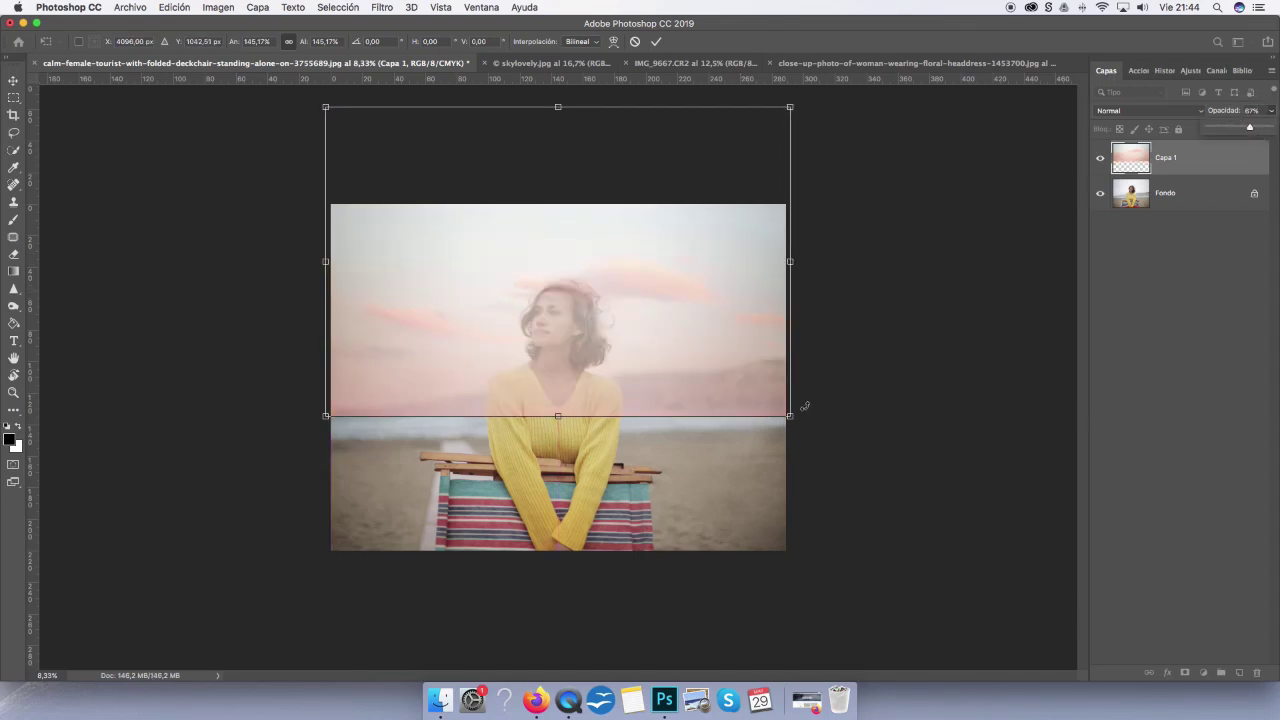
{"action": "mouse_move", "coordinate": [711, 403]}
{"action": "left_mouse_down"}
{"action": "mouse_move", "coordinate": [711, 427]}
{"action": "mouse_move", "coordinate": [711, 405]}
{"action": "left_mouse_up"}
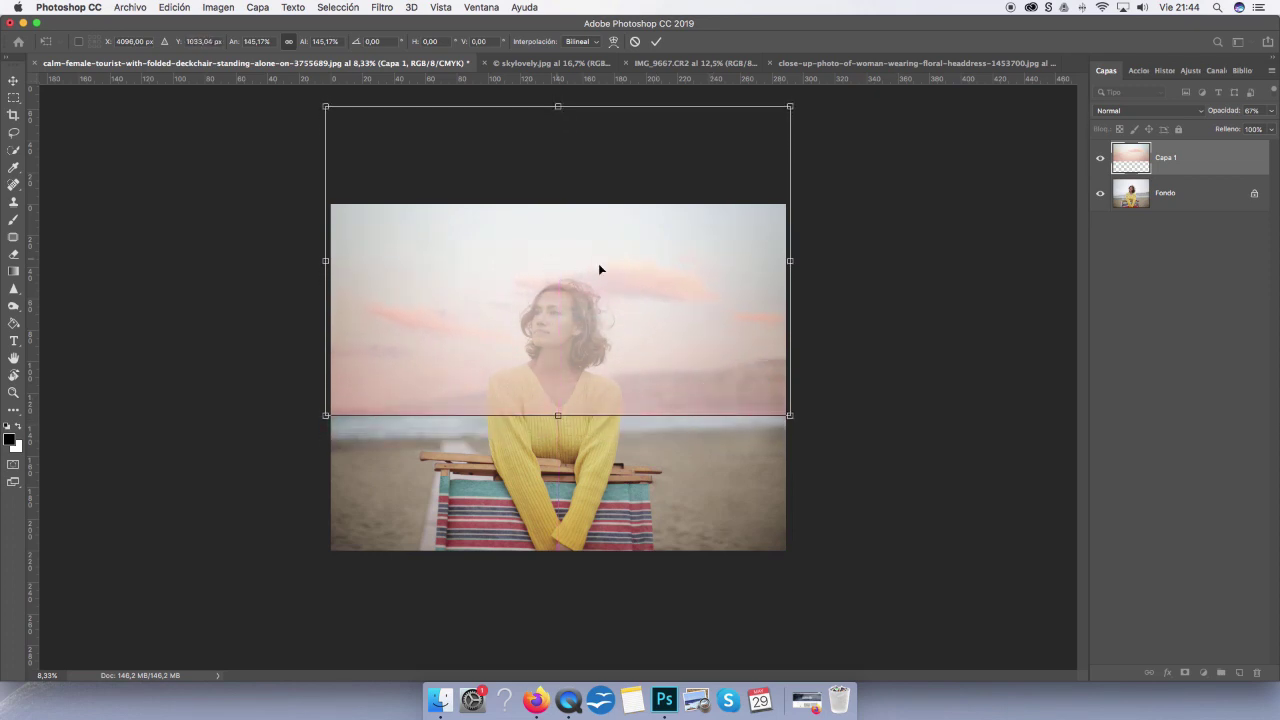
{"action": "left_click", "coordinate": [1271, 111]}
{"action": "left_click_drag", "start_coordinate": [1253, 128], "coordinate": [1272, 128]}
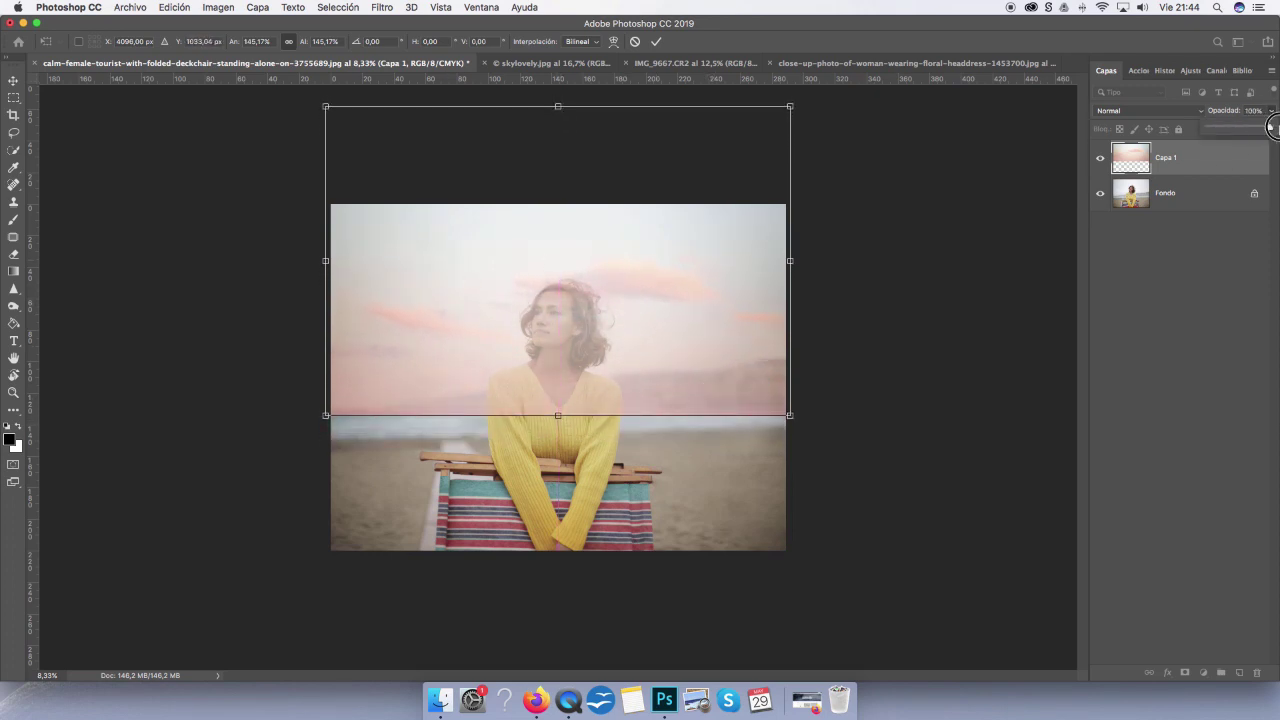
{"action": "left_click", "coordinate": [13, 97]}
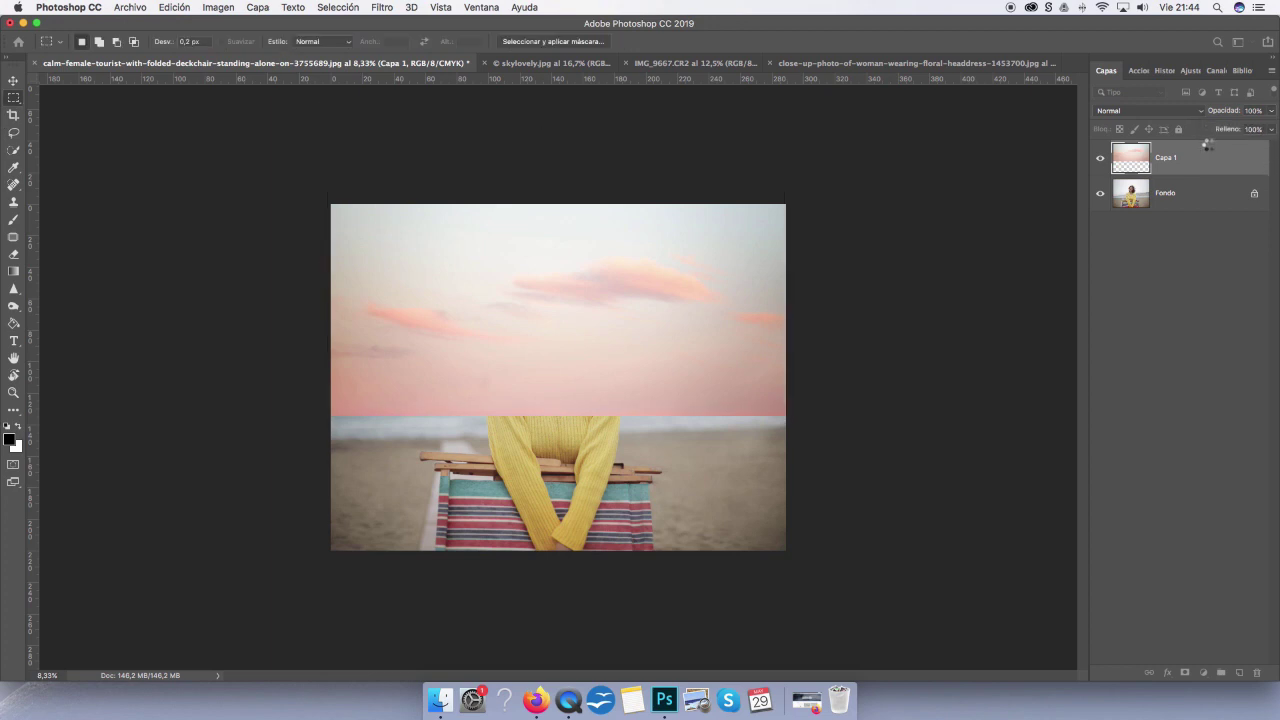
Set the sky layer's blend mode to Multiplicar (Multiply)
{"action": "left_click", "coordinate": [1157, 111]}
{"action": "left_click", "coordinate": [1128, 144]}
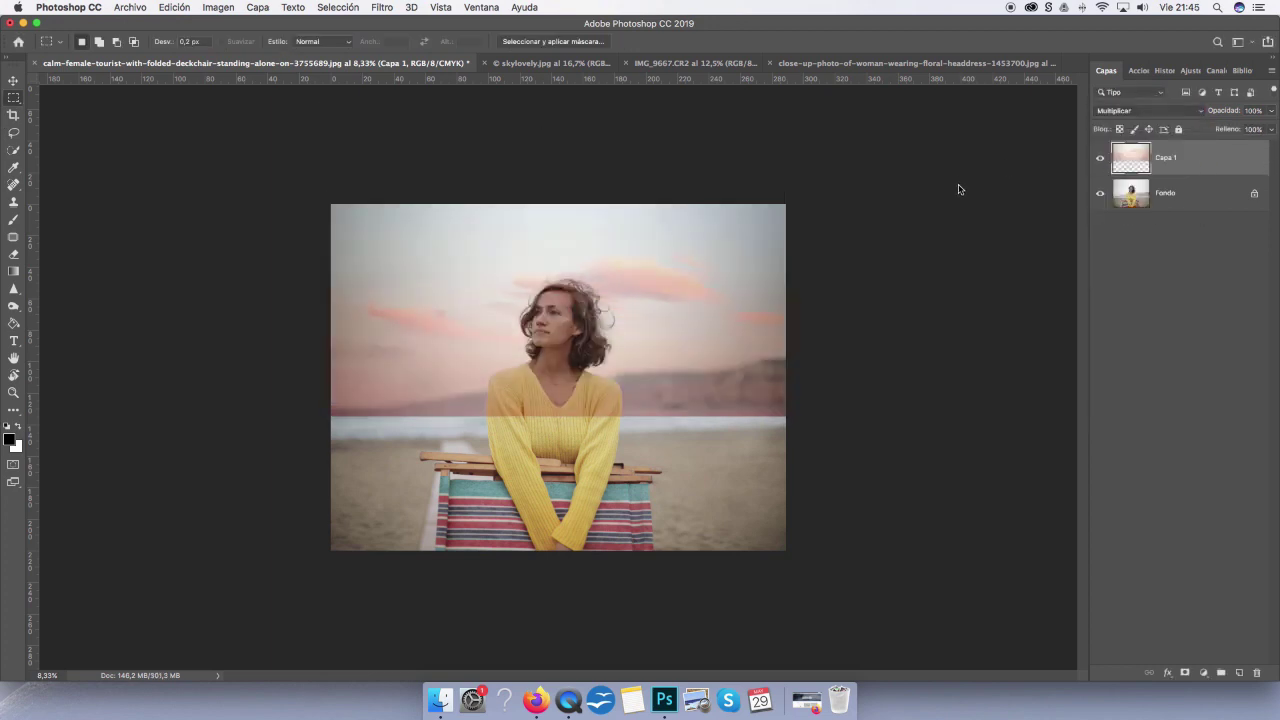
{"action": "key", "text": "super+plus"}
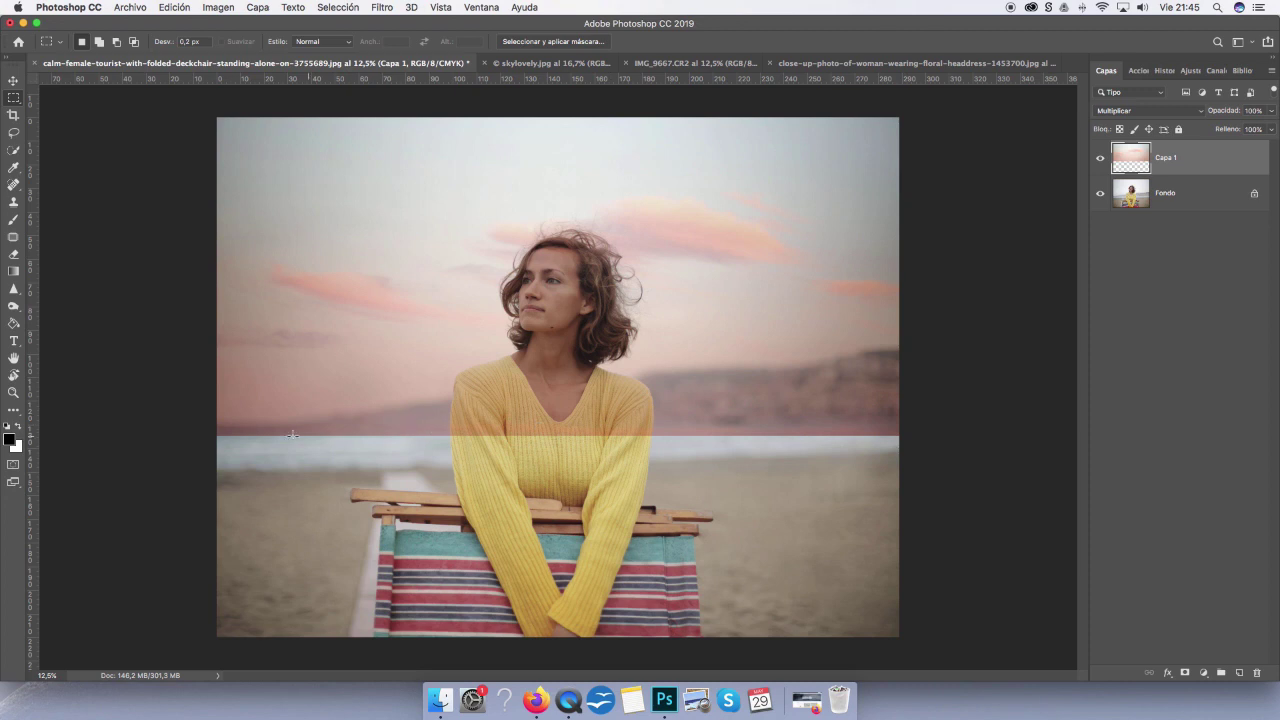
Add a layer mask to the Capa 1 sky layer and draw a first vertical gradient on it
{"action": "left_click", "coordinate": [1186, 674]}
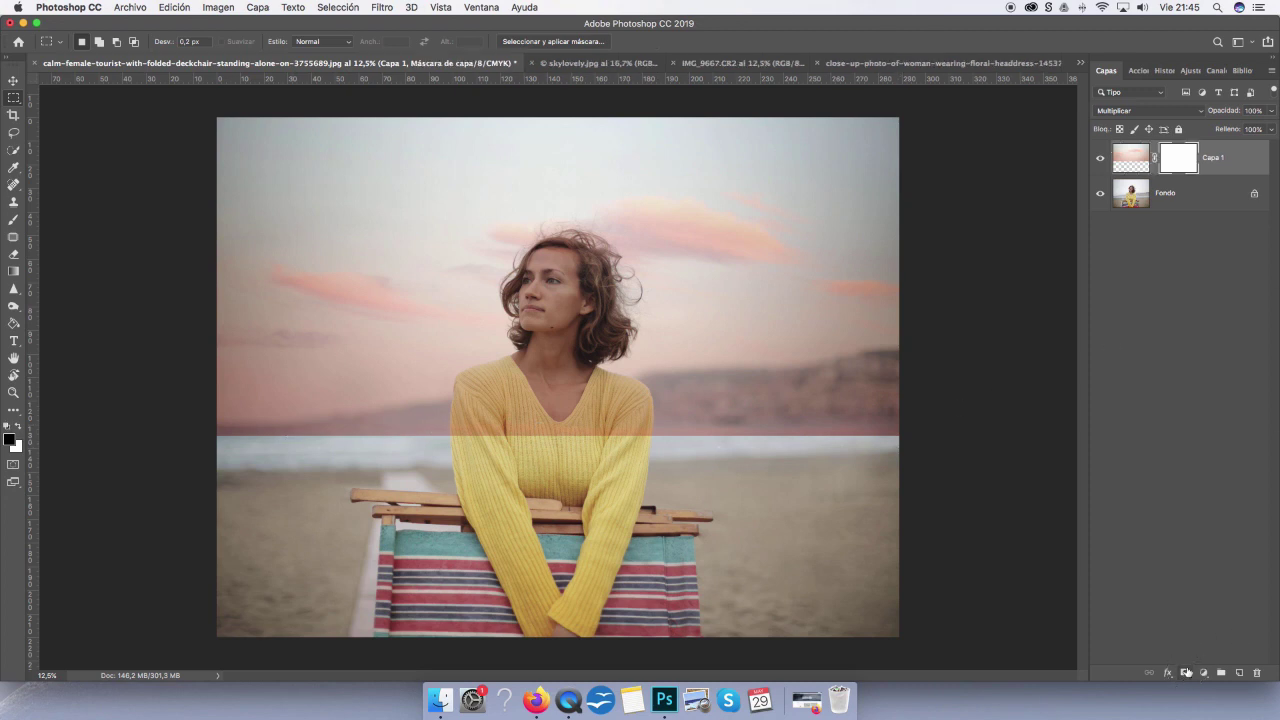
{"action": "left_click", "coordinate": [14, 272]}
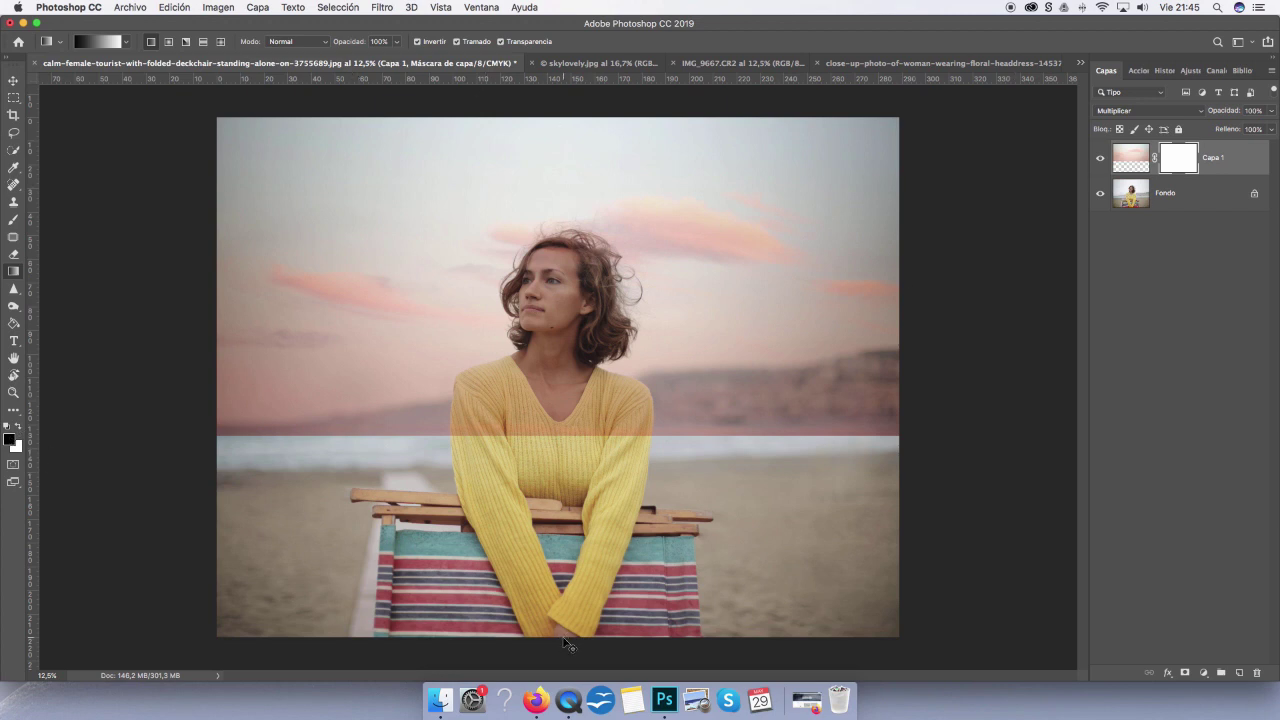
{"action": "key", "text": "super+minus"}
{"action": "left_click_drag", "start_coordinate": [572, 620], "coordinate": [570, 372]}
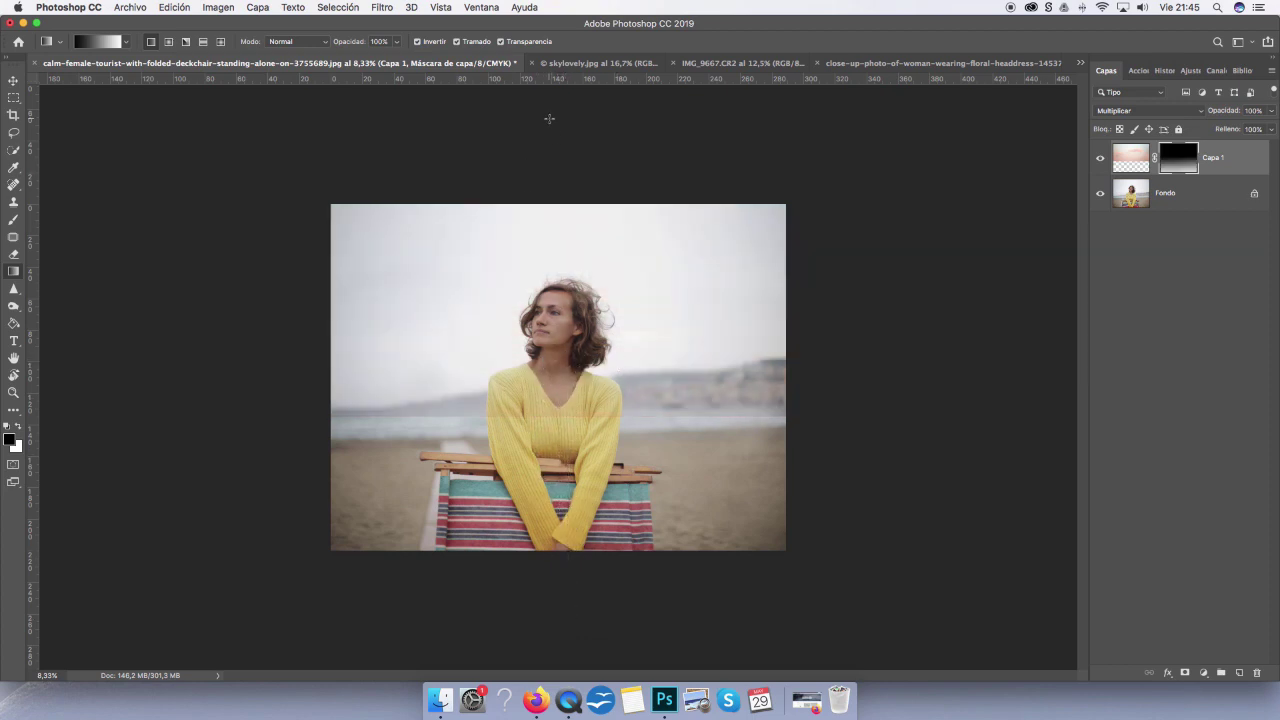
Redraw the mask gradient from above the photo to below it for a longer fade
{"action": "key", "text": "super+minus"}
{"action": "left_click_drag", "start_coordinate": [528, 119], "coordinate": [532, 446]}
{"action": "left_click_drag", "start_coordinate": [544, 143], "coordinate": [579, 446]}
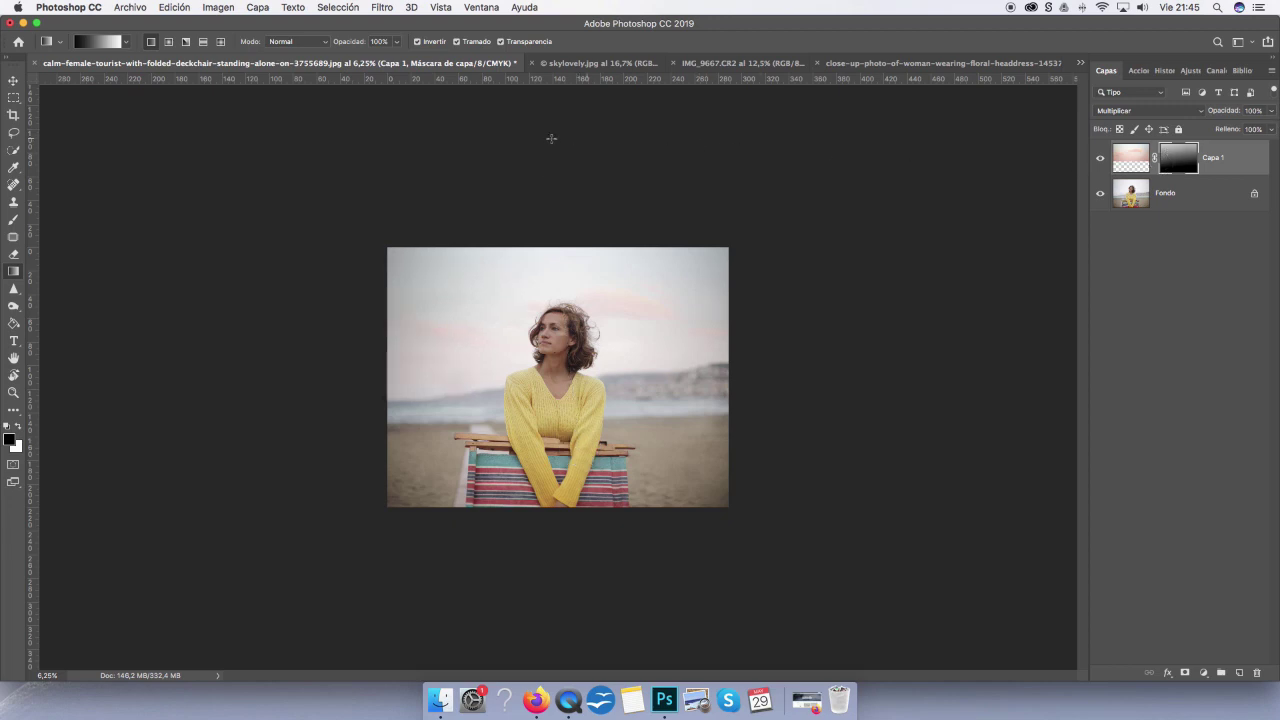
{"action": "left_click_drag", "start_coordinate": [551, 138], "coordinate": [559, 420]}
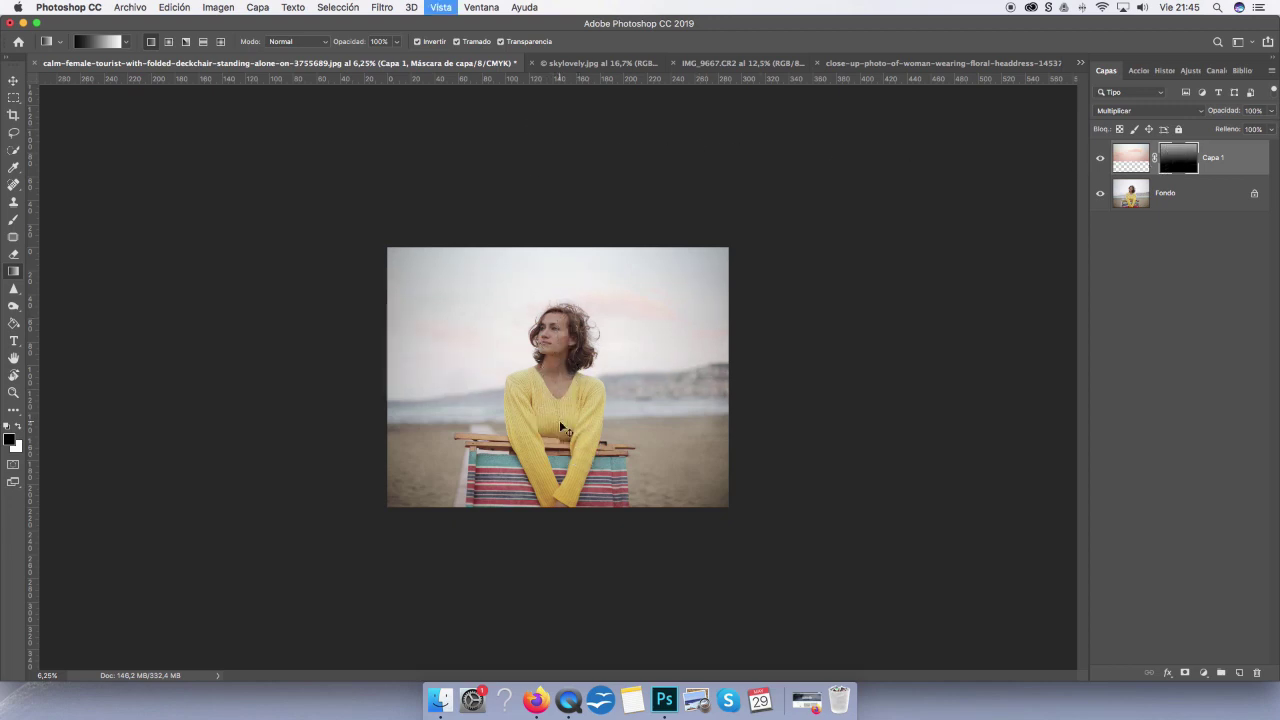
{"action": "key", "text": "super+plus"}
{"action": "left_click_drag", "start_coordinate": [527, 122], "coordinate": [584, 472]}
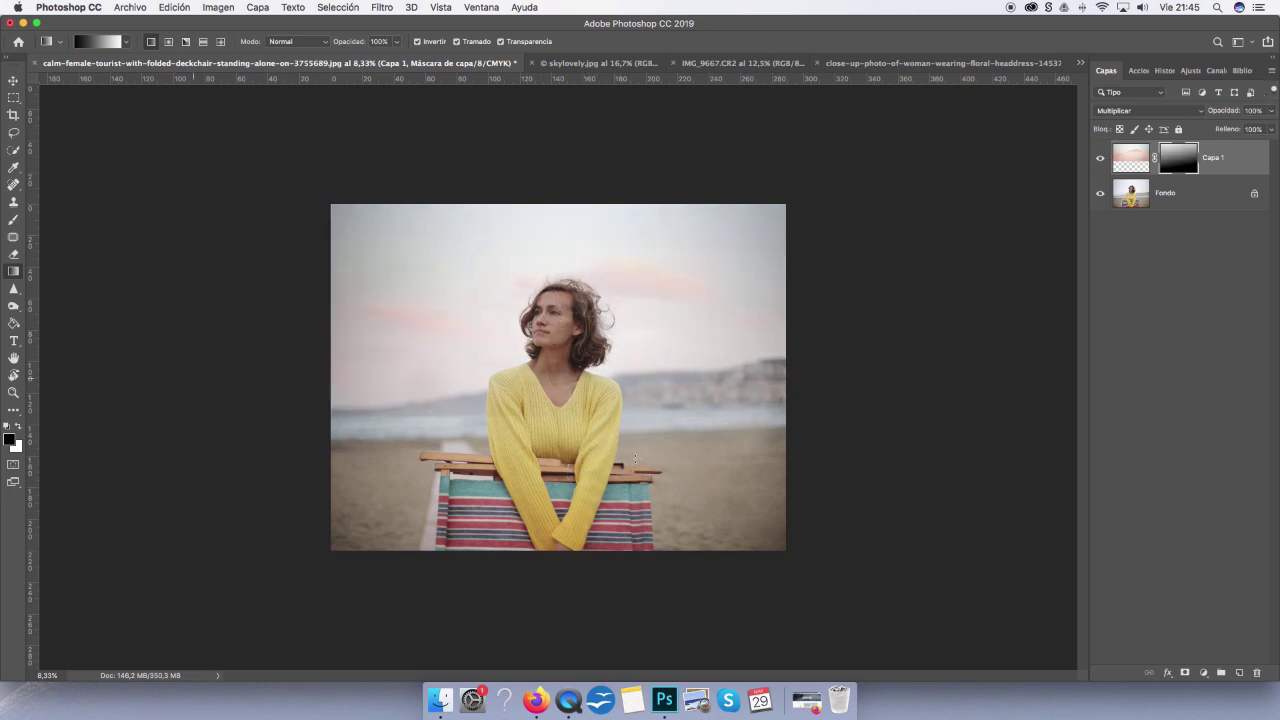
{"action": "mouse_move", "coordinate": [494, 127]}
{"action": "left_mouse_down"}
{"action": "mouse_move", "coordinate": [589, 466]}
{"action": "mouse_move", "coordinate": [649, 609]}
{"action": "left_mouse_up"}
{"action": "key", "text": "b"}
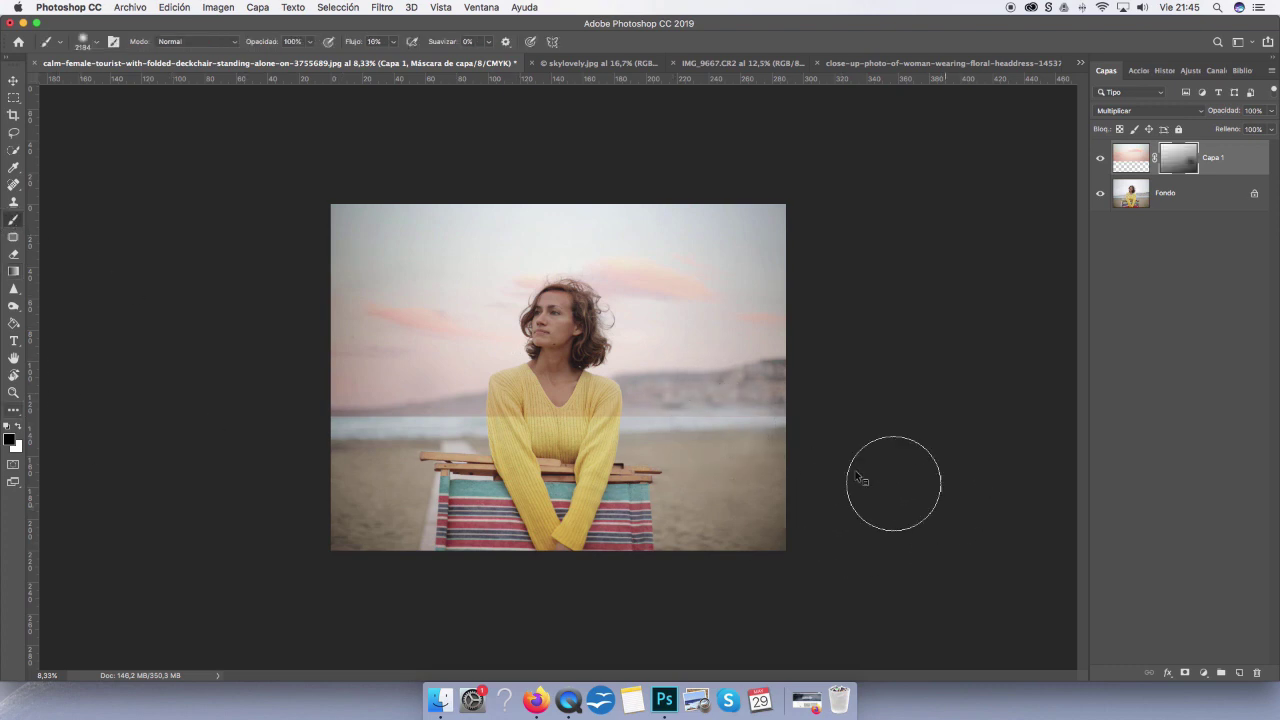
Paint the sweater's yellow back on the sky mask, then add empty layer Capa 2
{"action": "left_click_drag", "start_coordinate": [766, 414], "coordinate": [720, 416]}
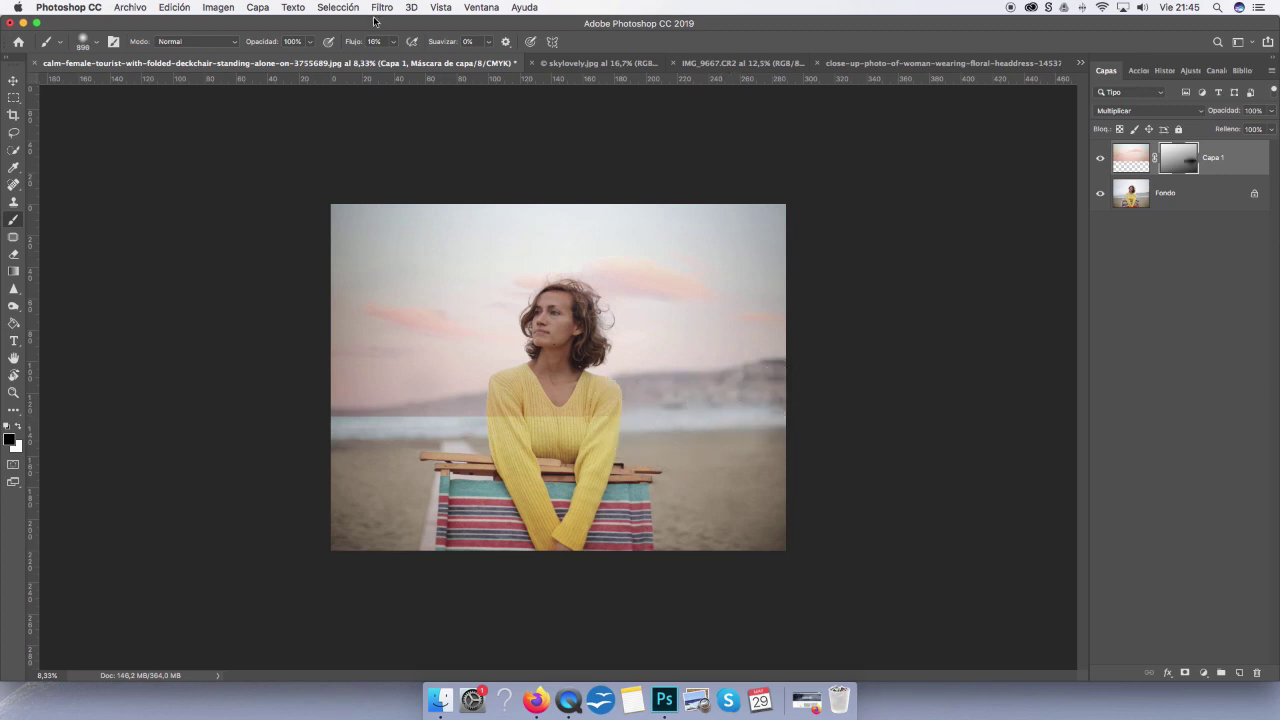
{"action": "left_click_drag", "start_coordinate": [662, 418], "coordinate": [366, 431]}
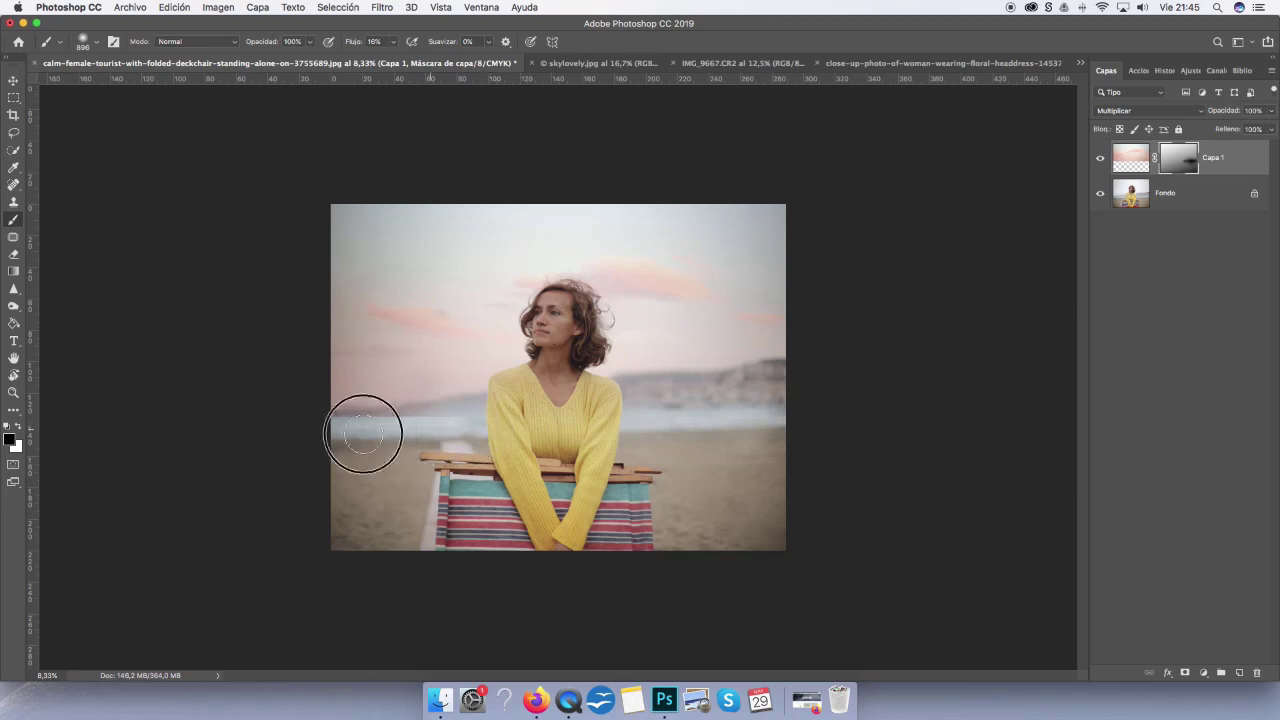
{"action": "key", "text": "super+plus"}
{"action": "key", "text": "super+plus"}
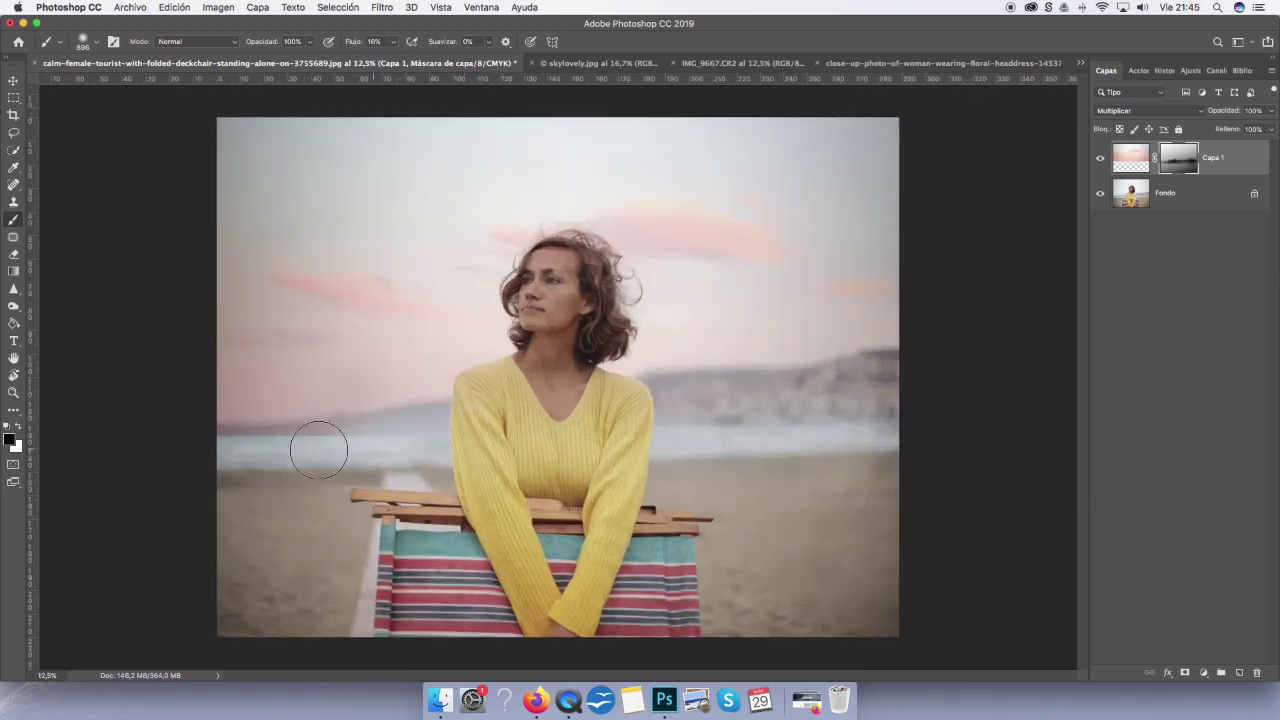
{"action": "left_click_drag", "start_coordinate": [386, 442], "coordinate": [350, 440]}
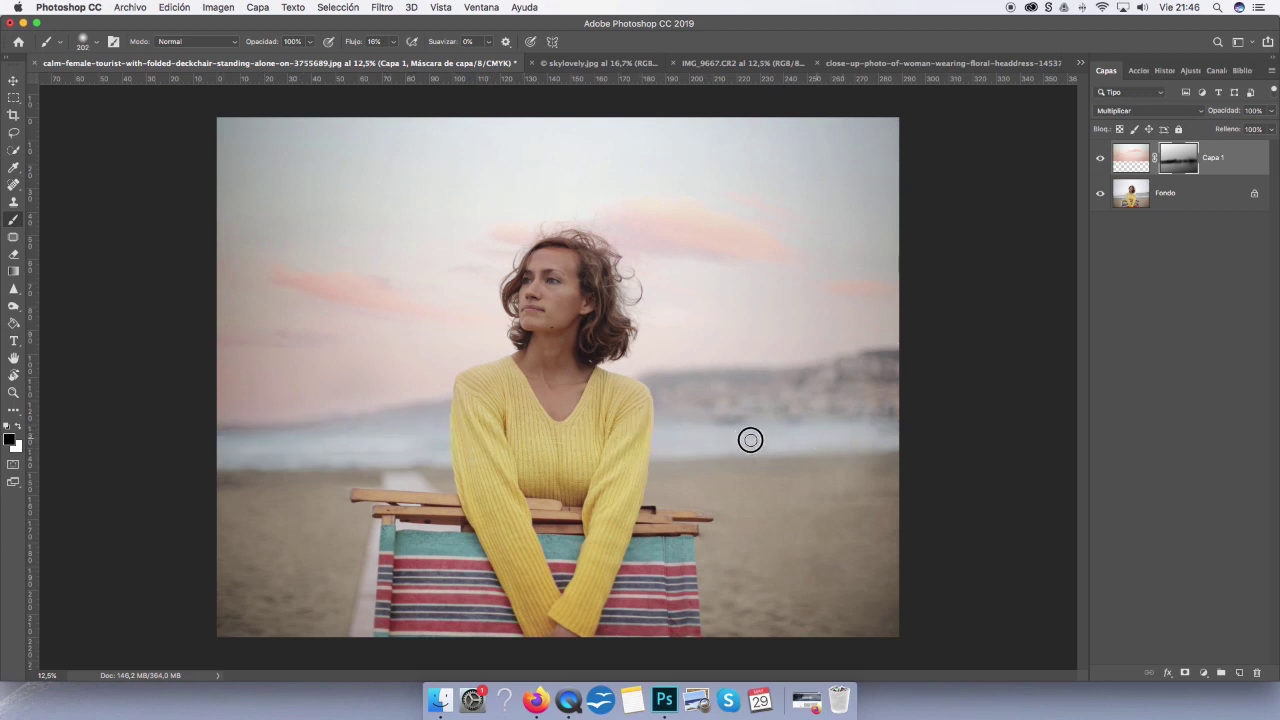
{"action": "key", "text": "super+plus"}
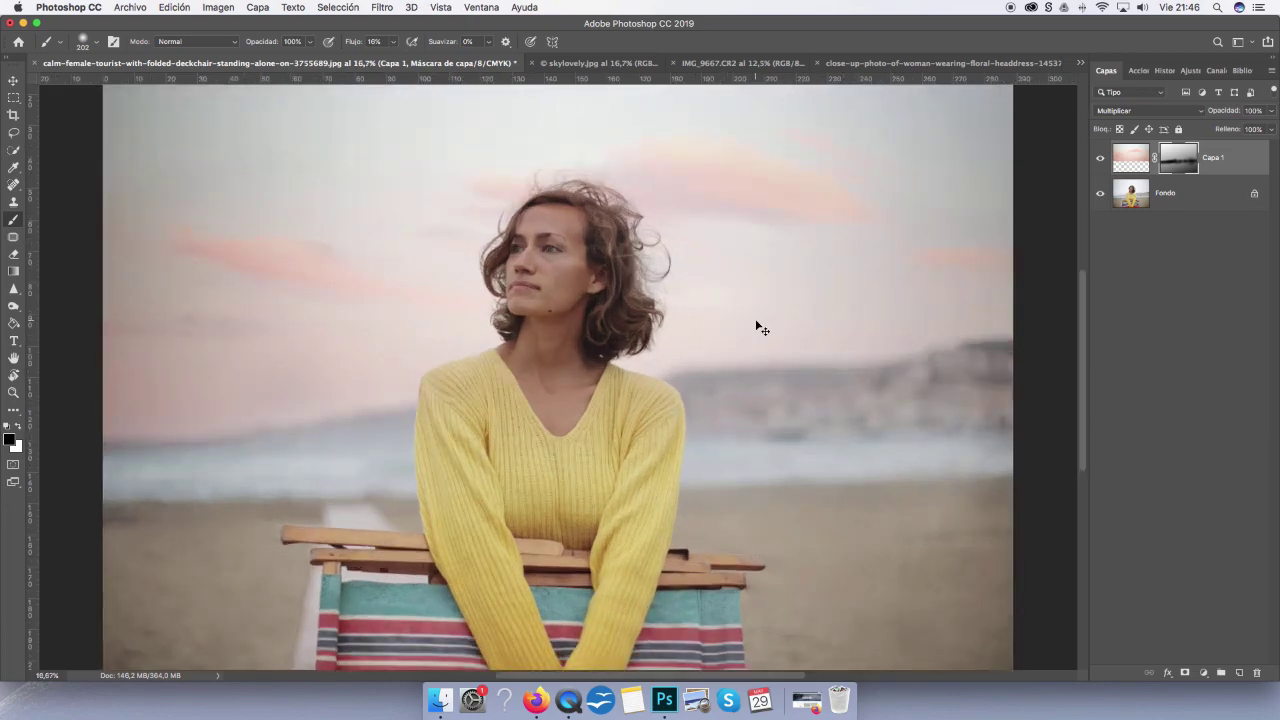
{"action": "key", "text": "super+minus"}
{"action": "left_click", "coordinate": [1239, 671]}
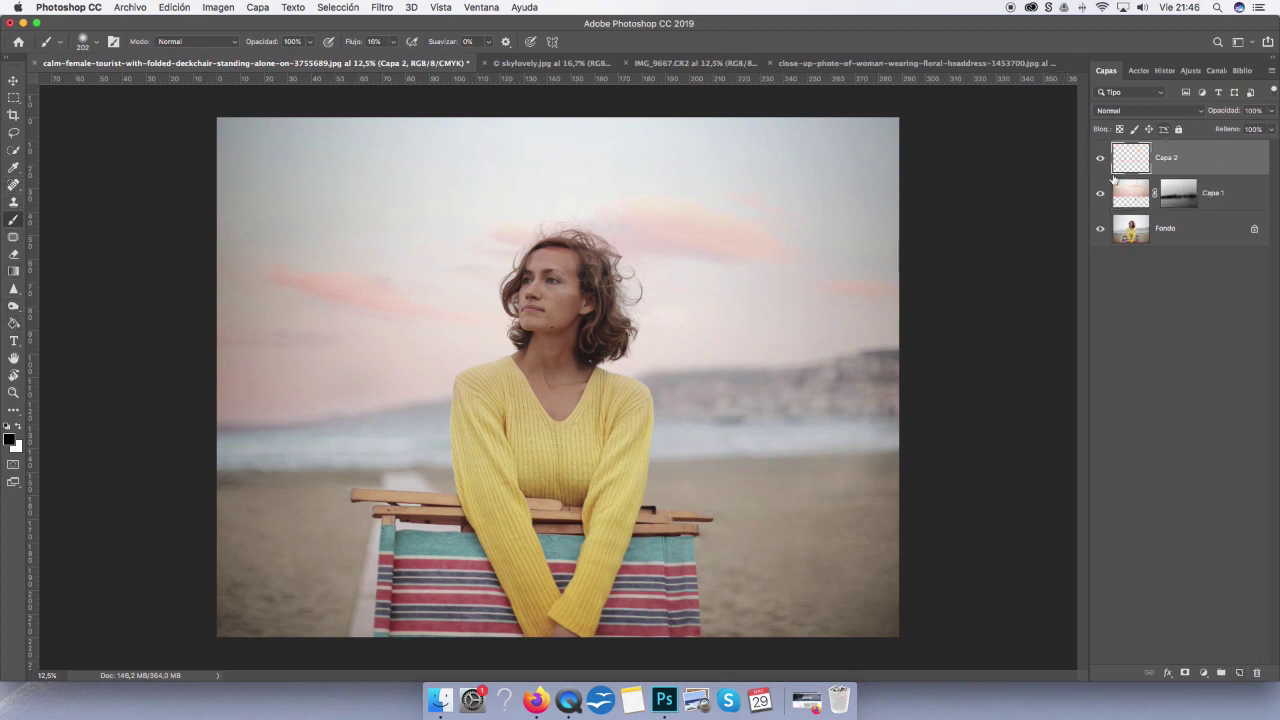
Fill Capa 2 with a pale pink sampled from the sky using the Paint Bucket
{"action": "left_click", "coordinate": [14, 324]}
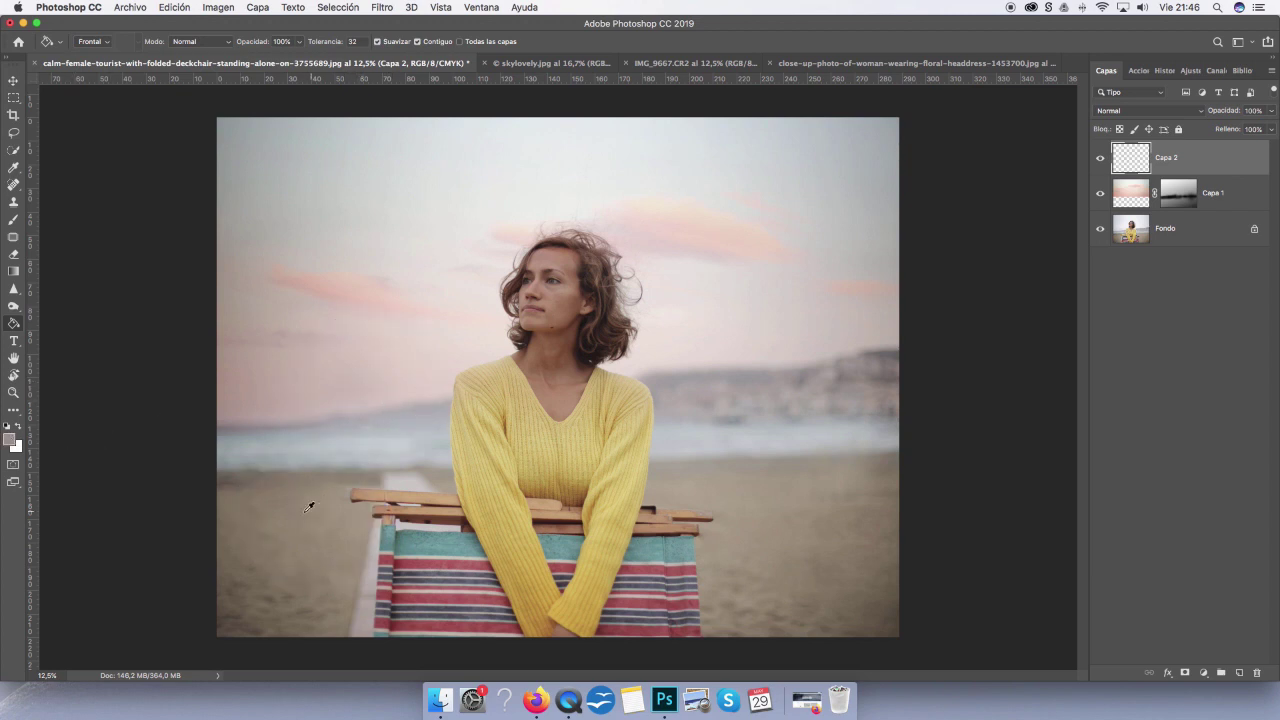
{"action": "left_click", "coordinate": [404, 367], "text": "alt"}
{"action": "left_click", "coordinate": [662, 343]}
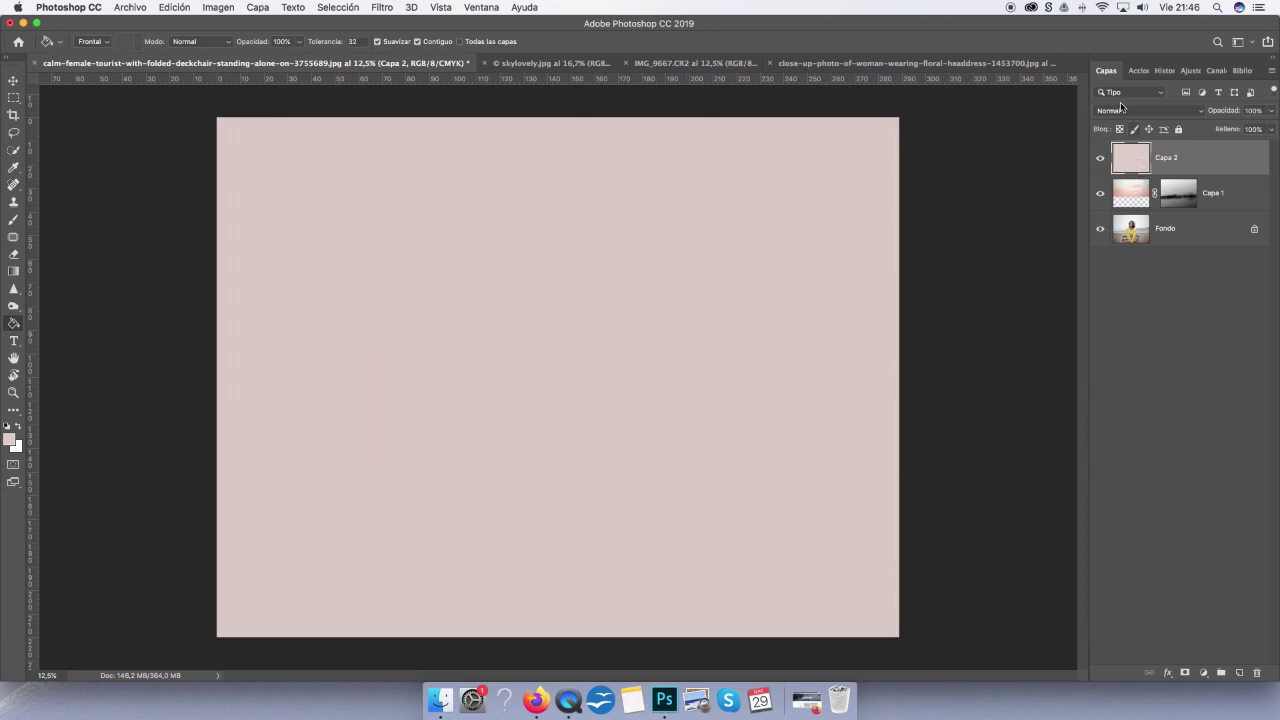
Set Capa 2 to Multiplicar blending and toggle it off and on to compare the tint
{"action": "left_click", "coordinate": [1130, 110]}
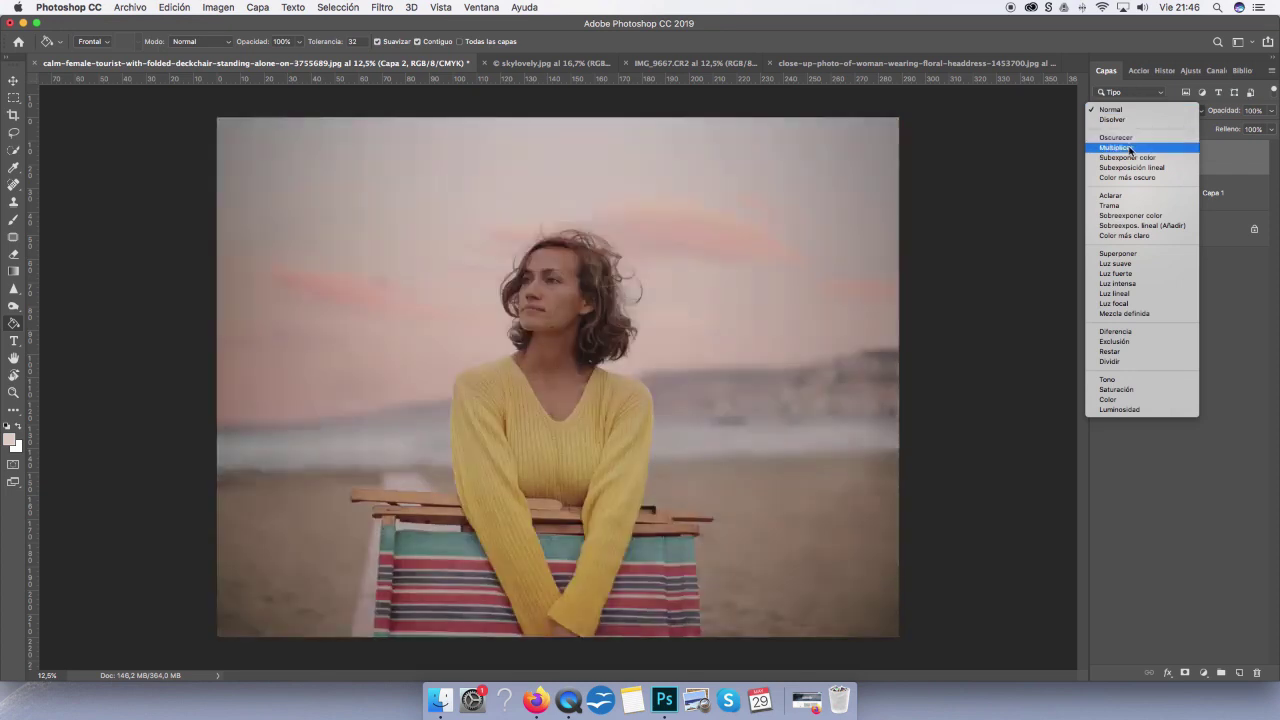
{"action": "left_click", "coordinate": [1130, 148]}
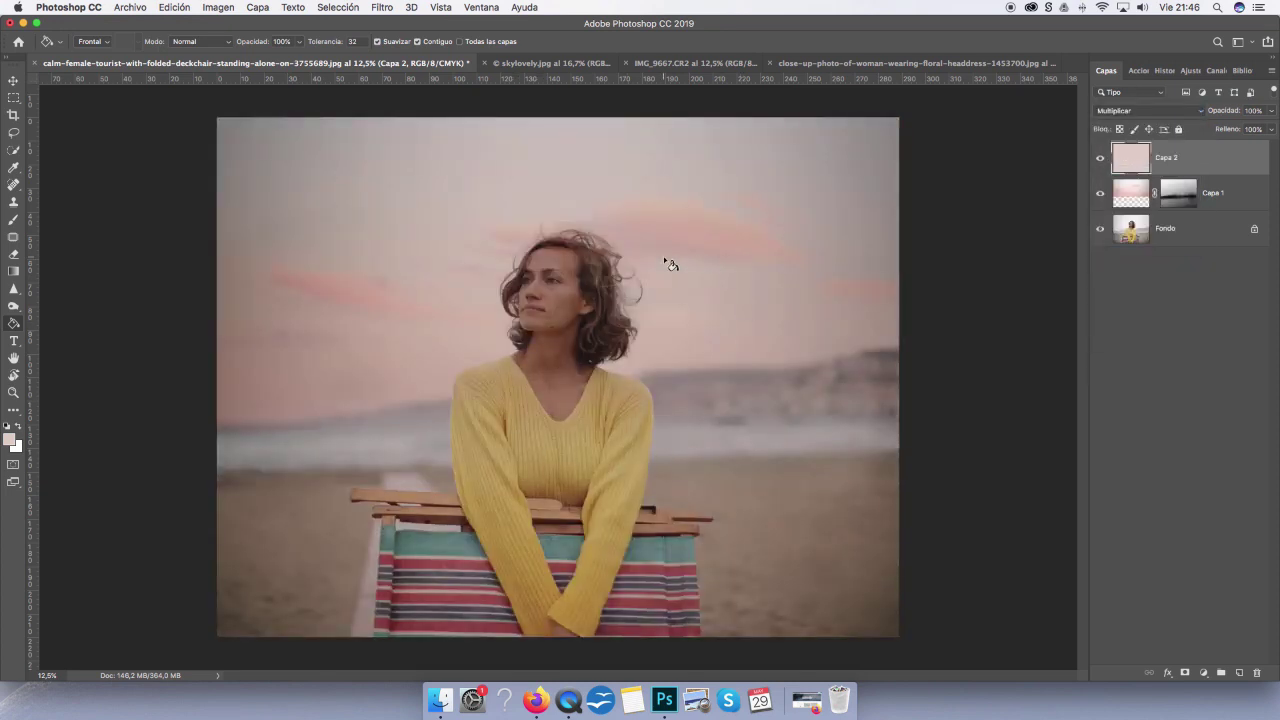
{"action": "key", "text": "super+minus"}
{"action": "key", "text": "super+minus"}
{"action": "left_click", "coordinate": [1101, 158]}
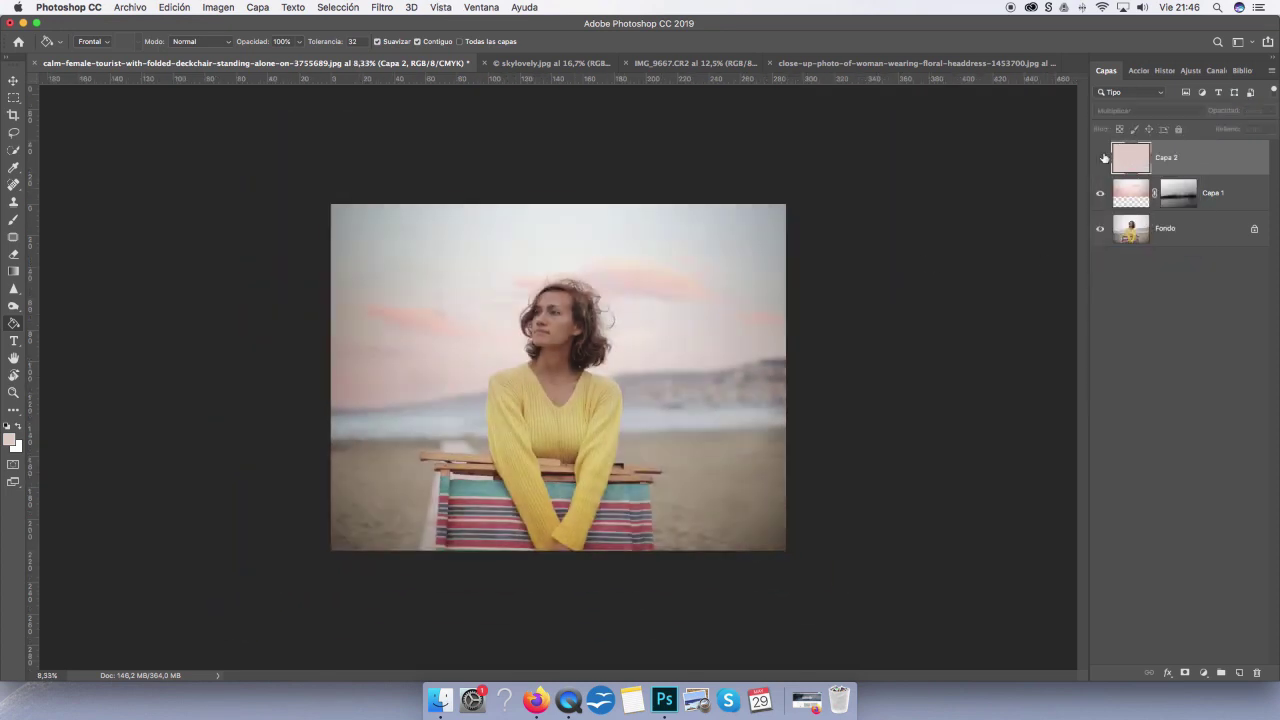
{"action": "left_click", "coordinate": [1101, 158]}
{"action": "key", "text": "super+plus"}
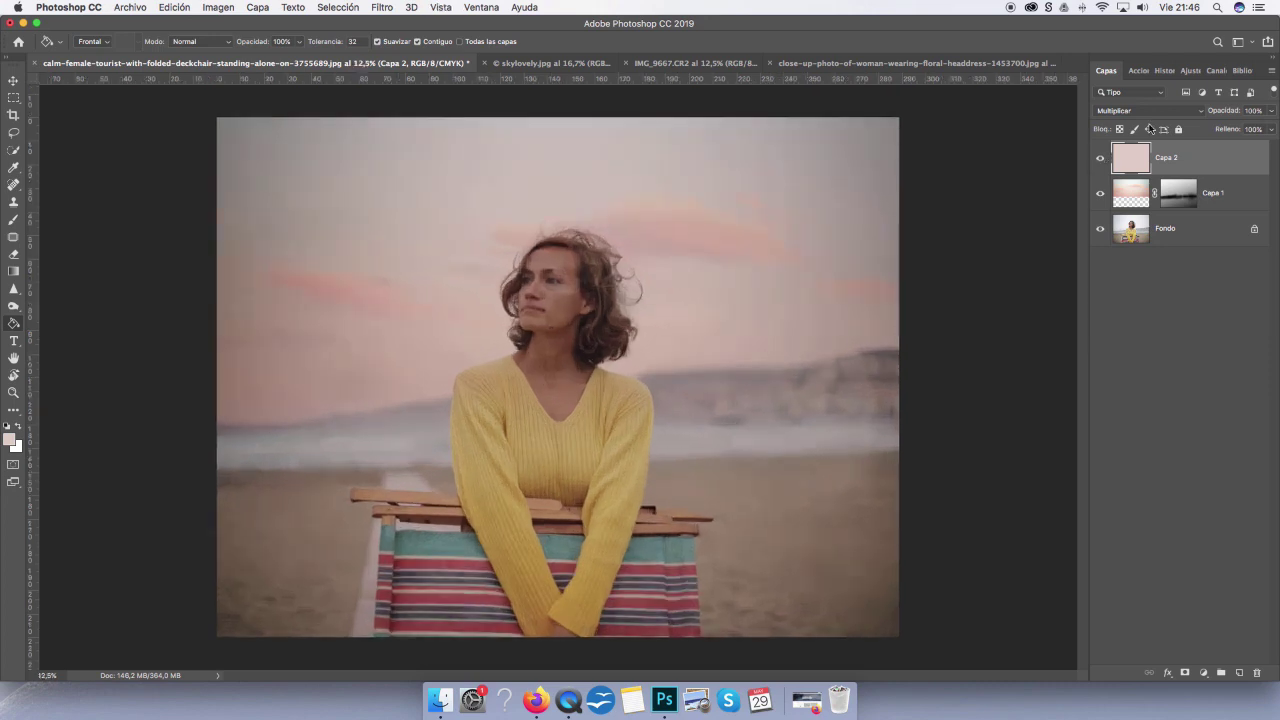
Add a layer mask to Capa 2 and drag a vertical gradient so the tint fades upward
{"action": "left_click", "coordinate": [14, 272]}
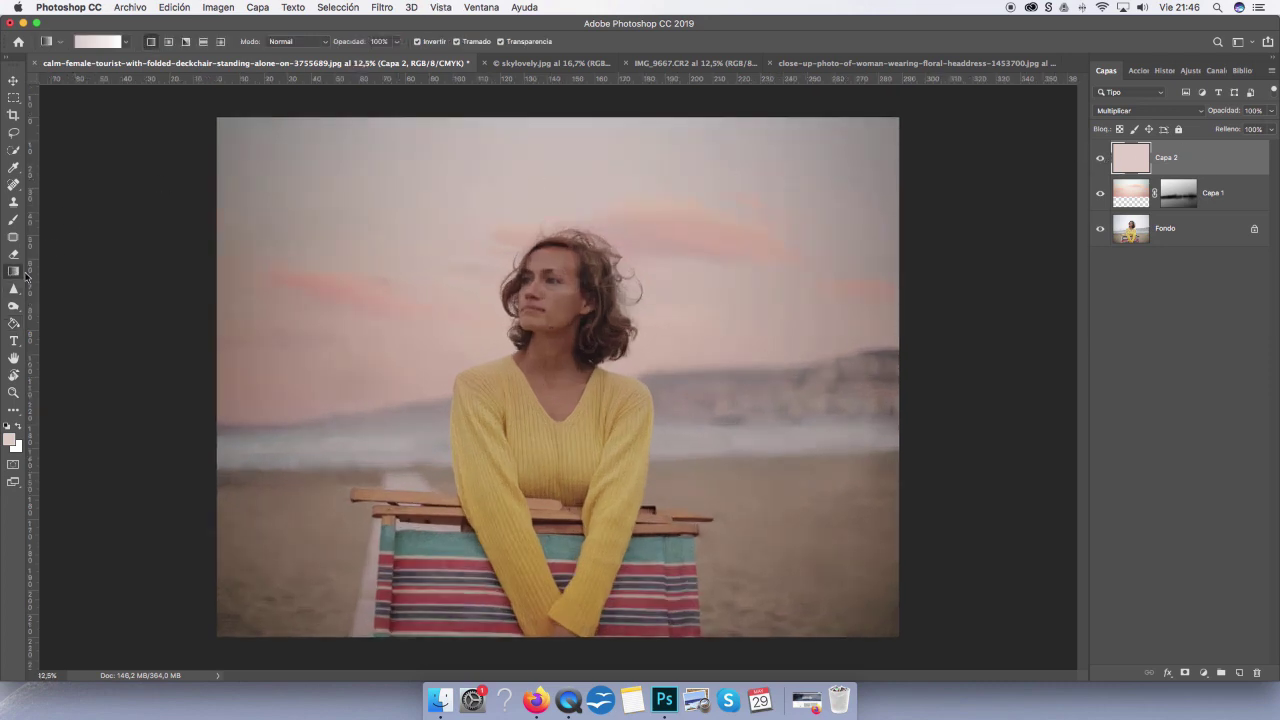
{"action": "left_click", "coordinate": [1185, 673]}
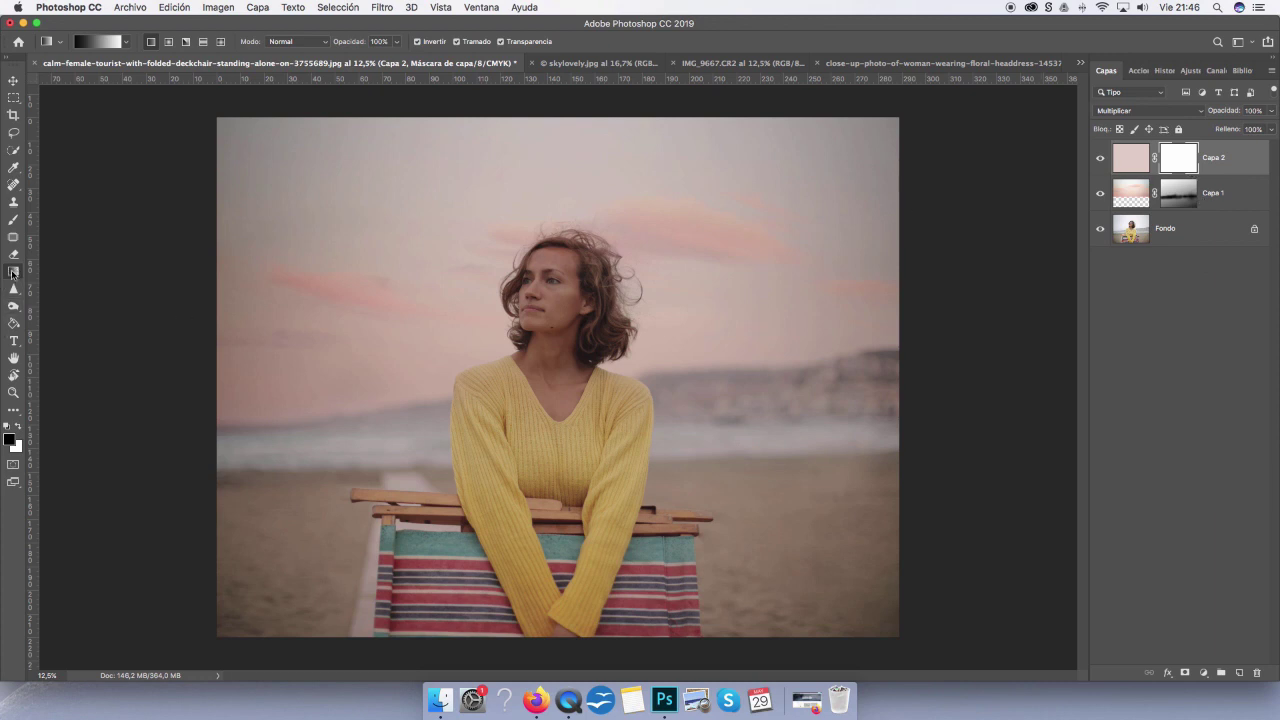
{"action": "key", "text": "super+minus"}
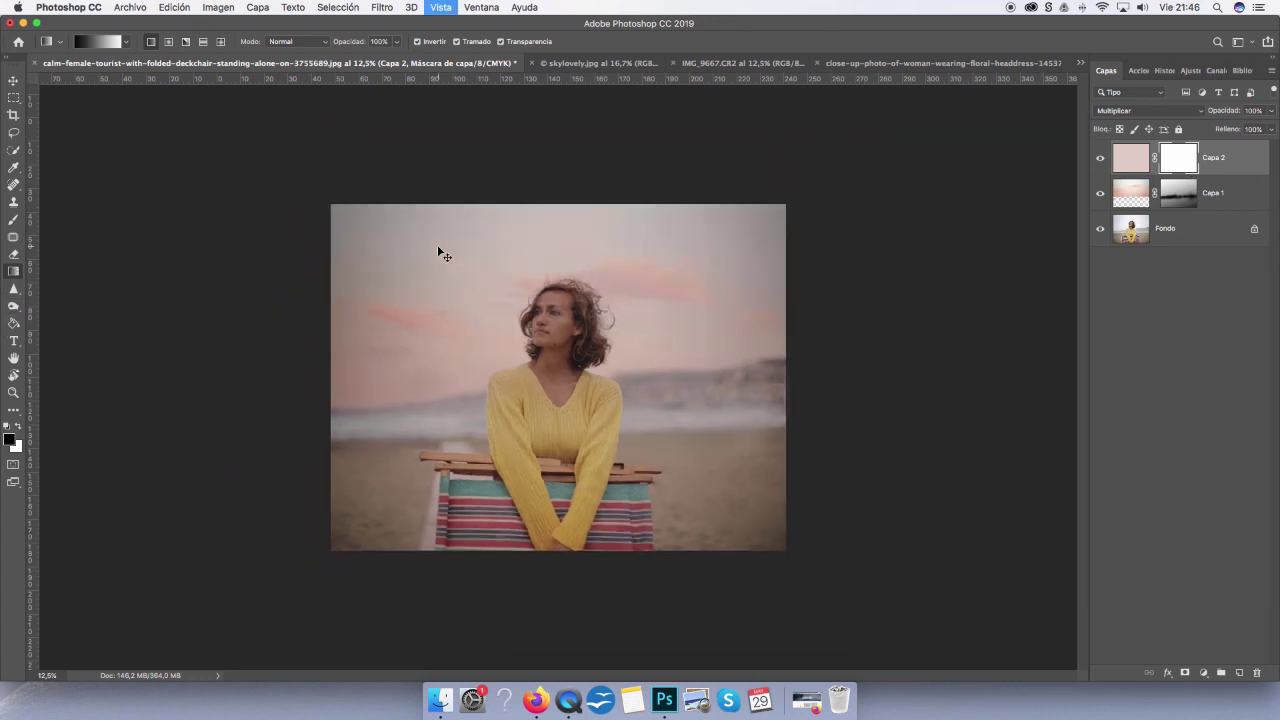
{"action": "left_click_drag", "start_coordinate": [565, 589], "coordinate": [548, 368]}
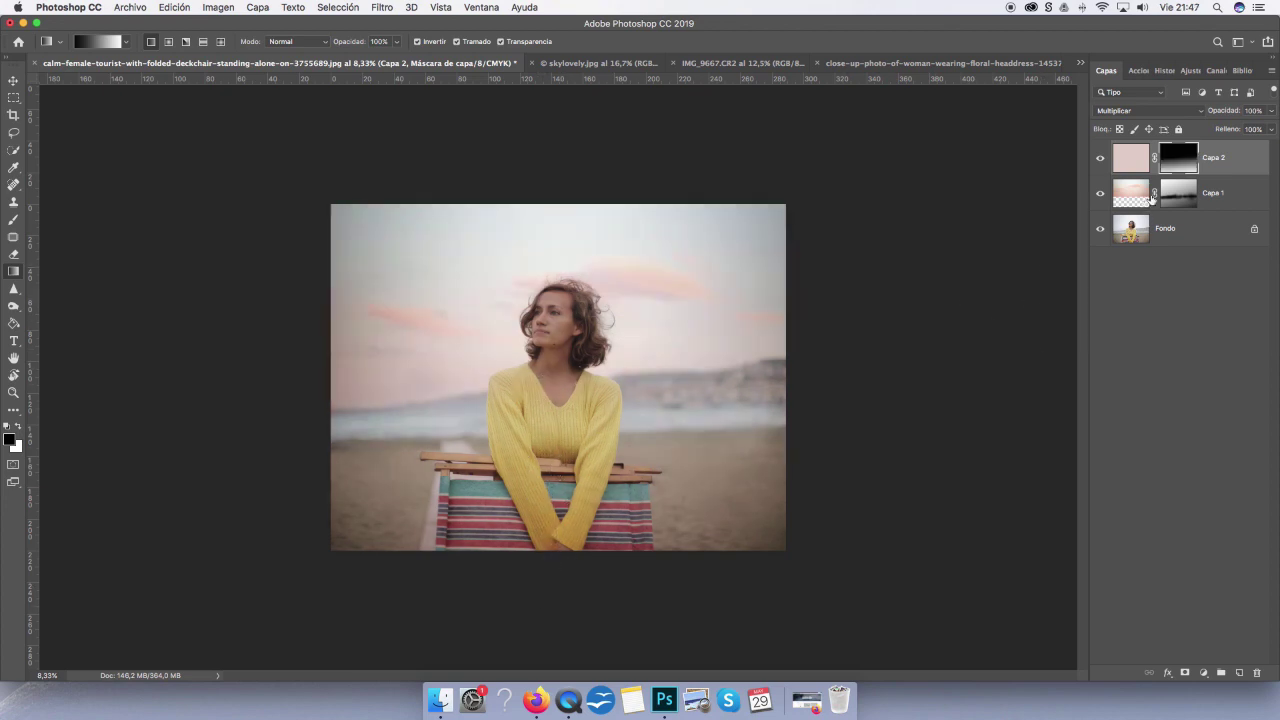
{"action": "left_click_drag", "start_coordinate": [546, 117], "coordinate": [568, 378]}
{"action": "left_click_drag", "start_coordinate": [568, 378], "coordinate": [565, 381]}
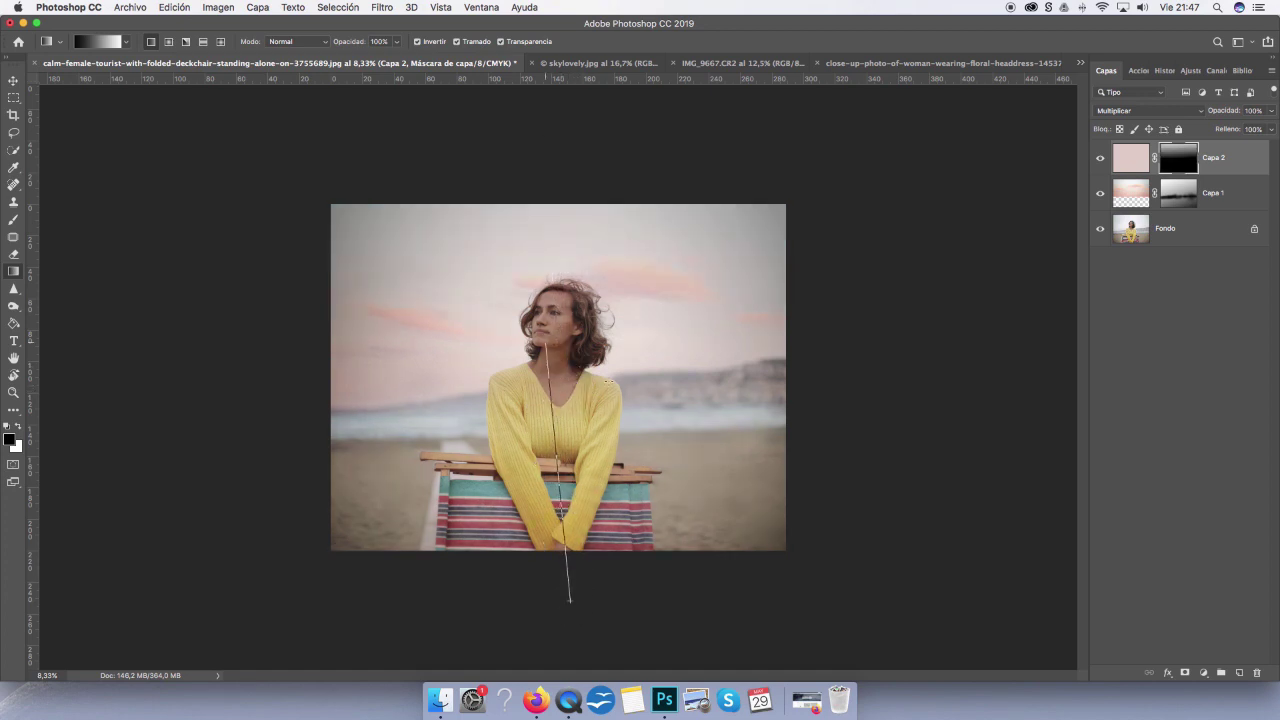
{"action": "left_click_drag", "start_coordinate": [570, 600], "coordinate": [547, 350]}
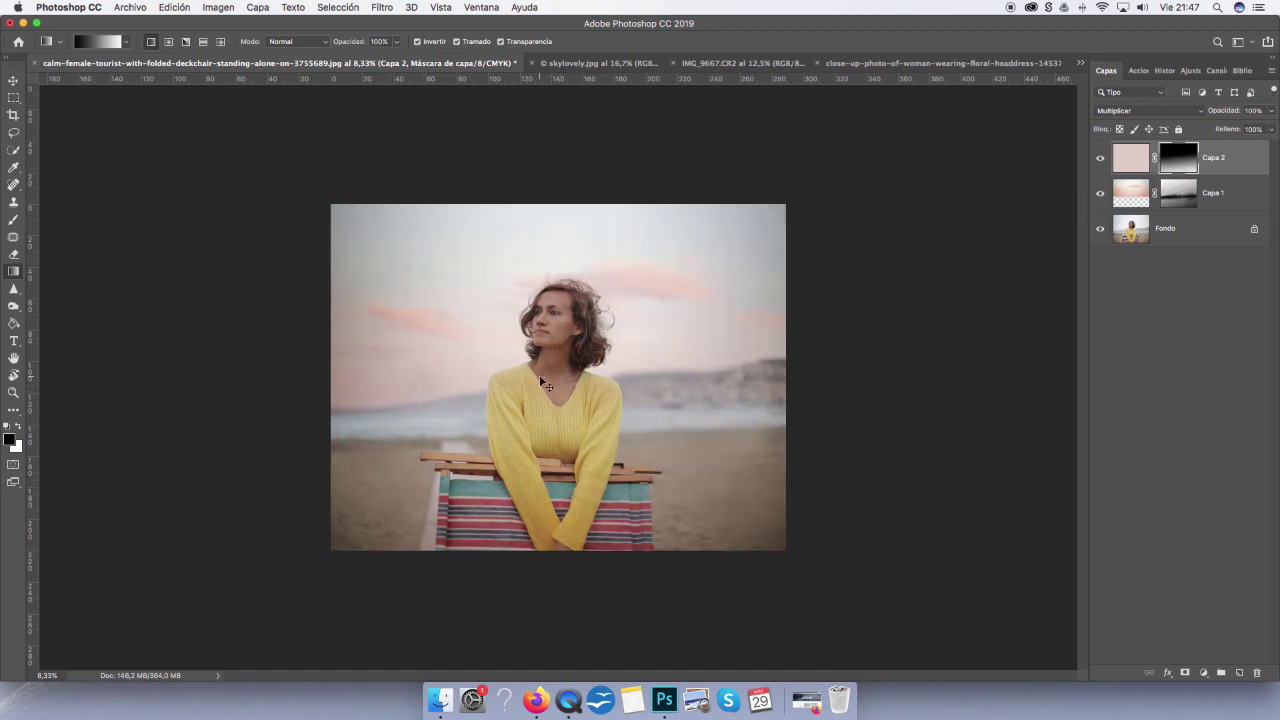
Hide and reshow the masked pink tint to compare it against the photo
{"action": "key", "text": "super+plus"}
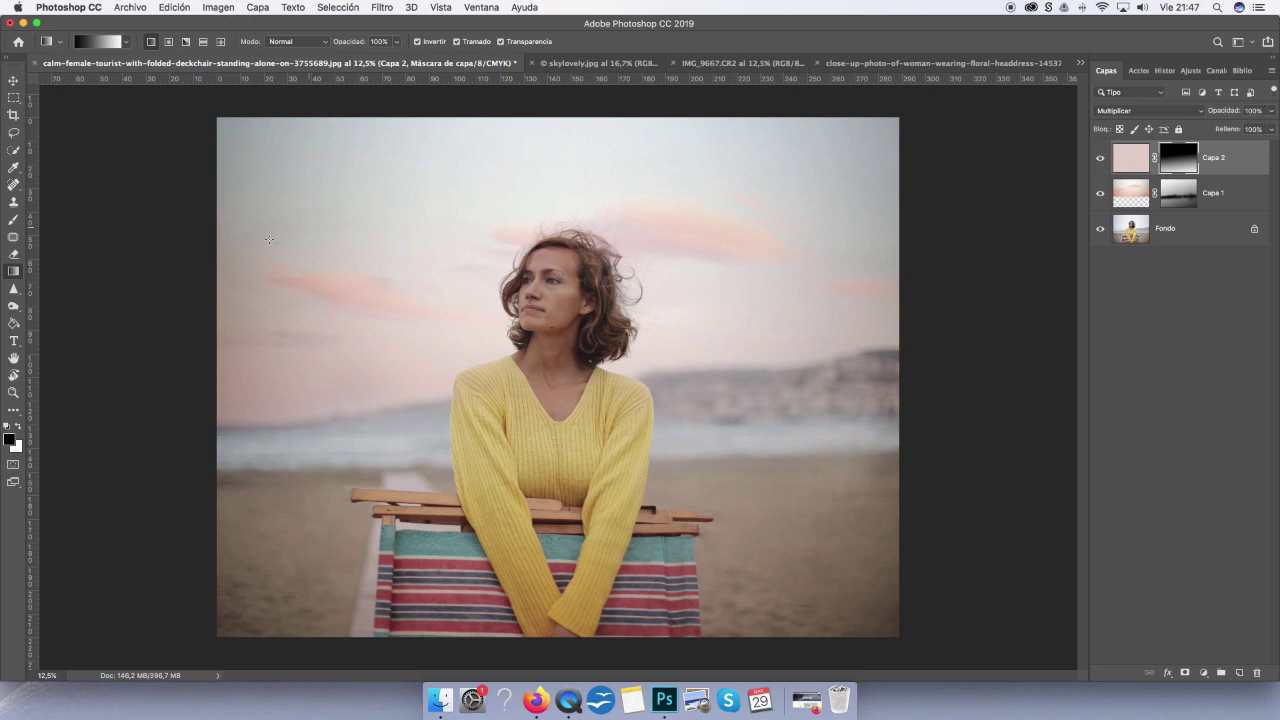
{"action": "left_click", "coordinate": [1100, 160]}
{"action": "left_click", "coordinate": [1099, 160]}
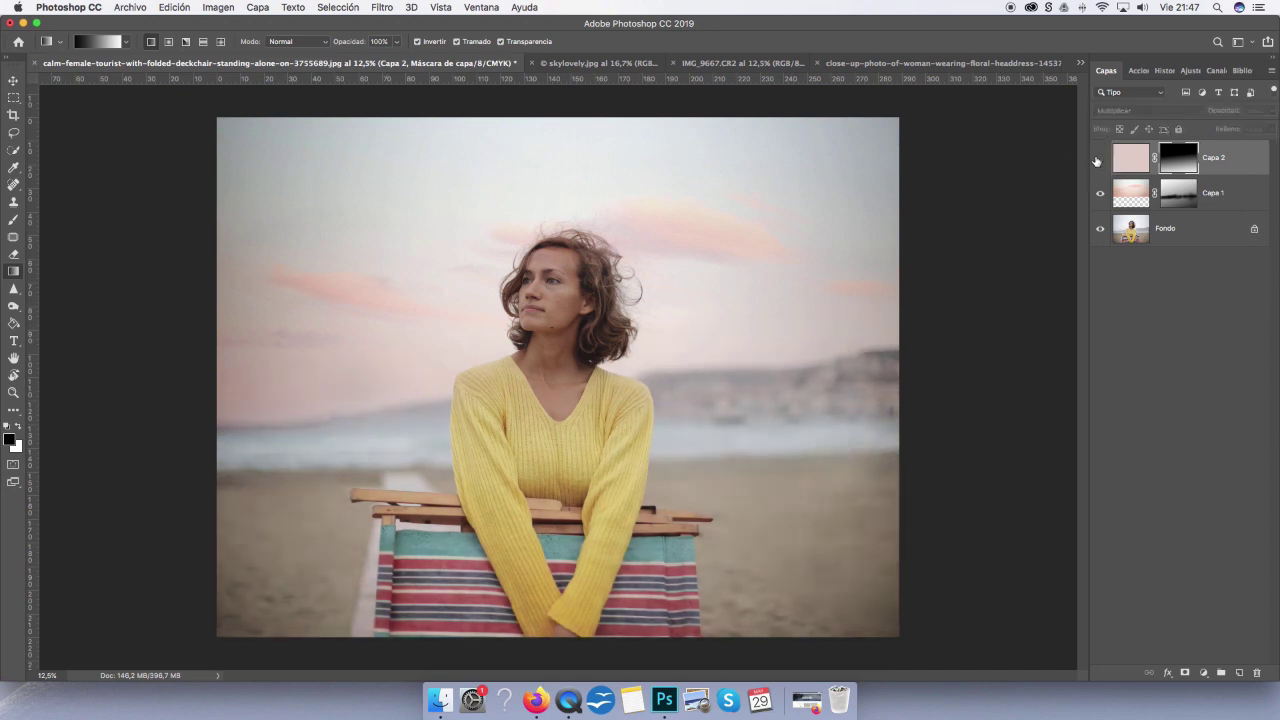
{"action": "key", "text": "super+minus"}
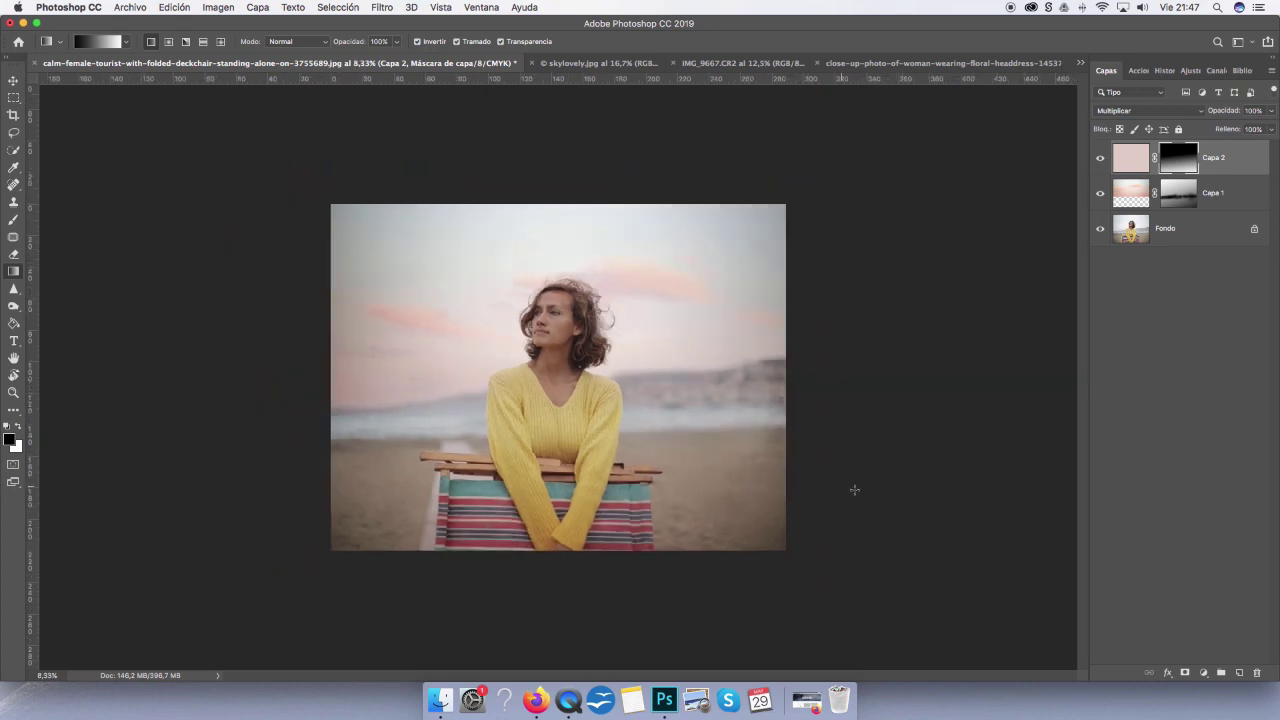
{"action": "key", "text": "super+plus"}
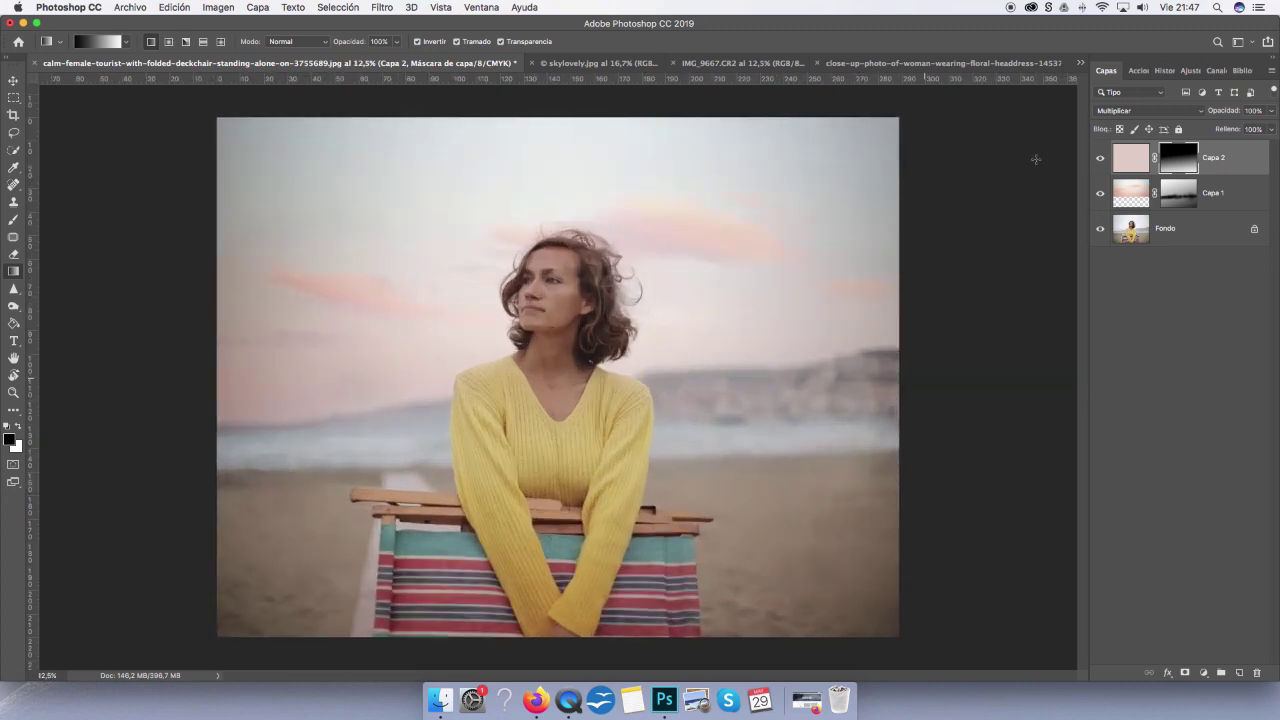
In the History panel, alternate between the original snapshot and Instantánea 3, ending on Instantánea 3
{"action": "left_click", "coordinate": [1165, 71]}
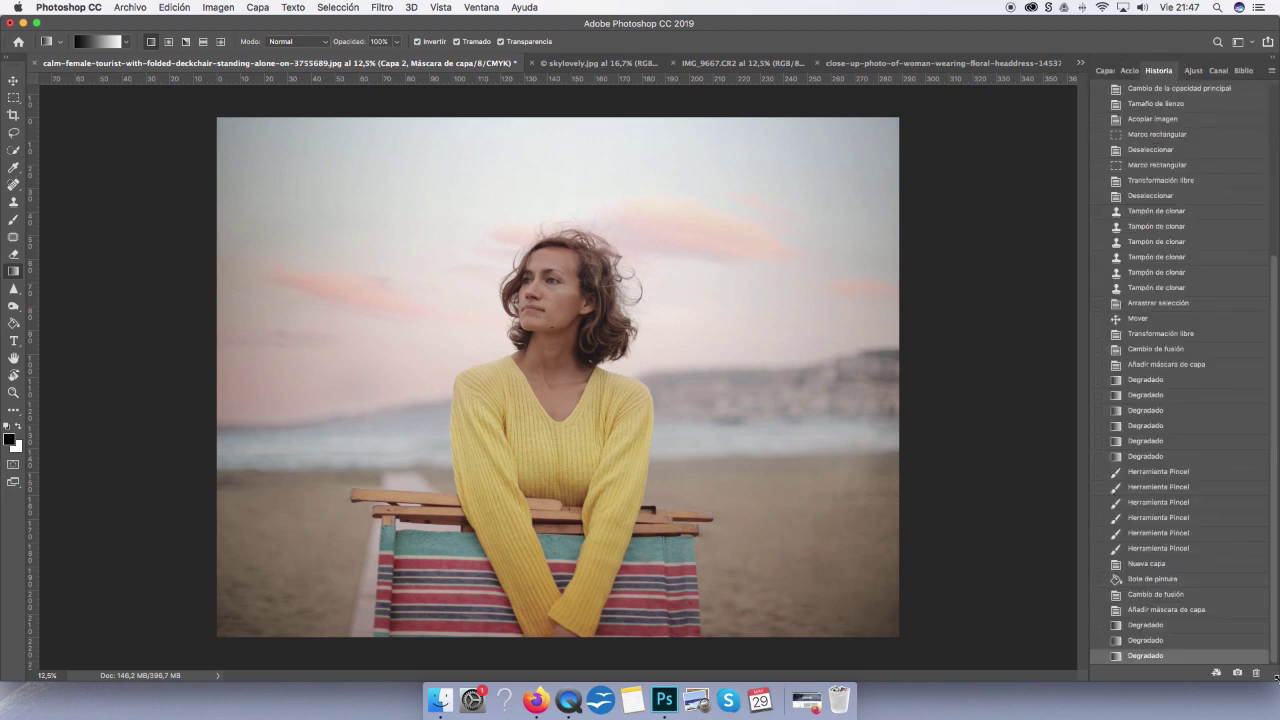
{"action": "left_click_drag", "start_coordinate": [1273, 599], "coordinate": [1270, 290]}
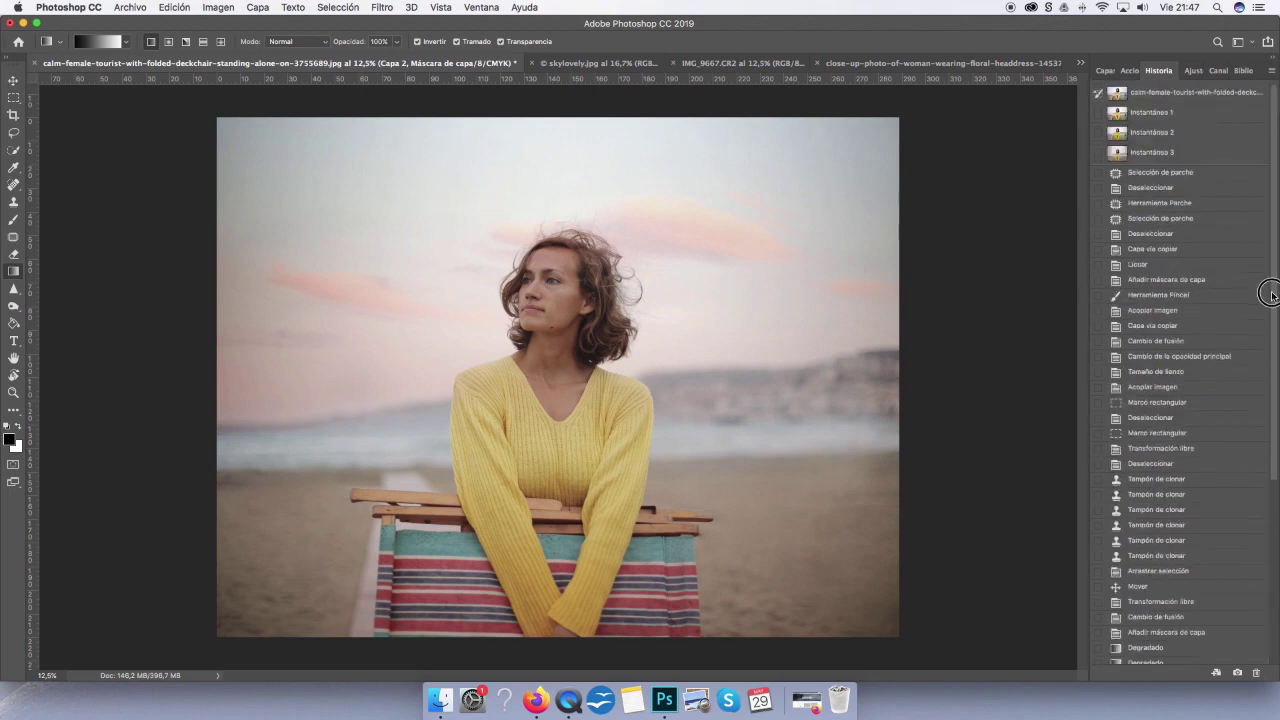
{"action": "left_click", "coordinate": [1192, 93]}
{"action": "left_click", "coordinate": [1192, 153]}
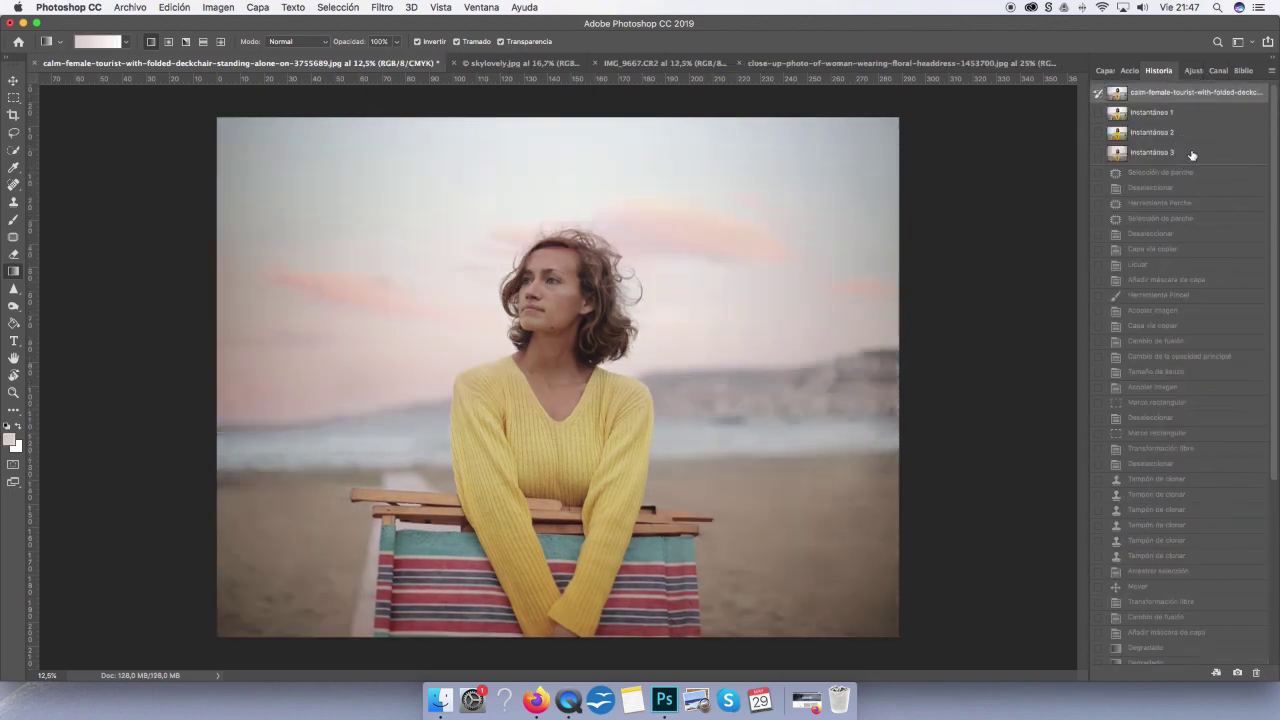
{"action": "left_click", "coordinate": [1183, 93]}
{"action": "left_click", "coordinate": [1199, 153]}
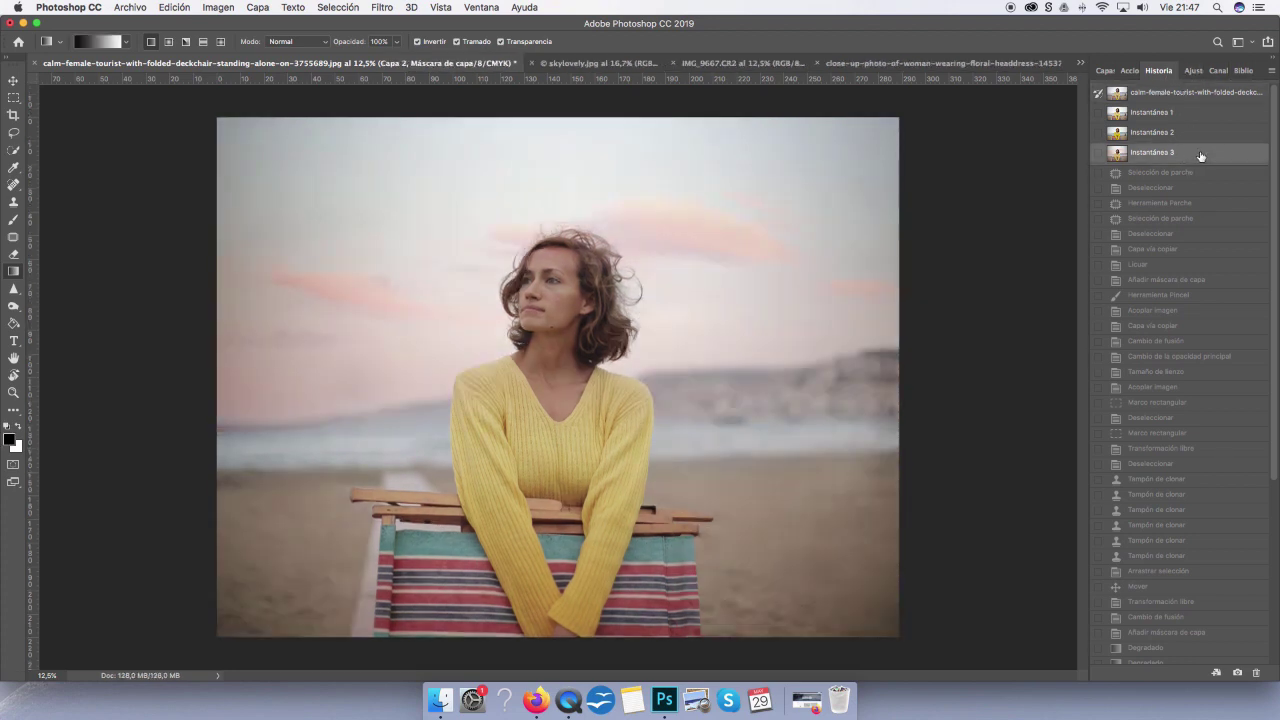
{"action": "left_click", "coordinate": [1183, 94]}
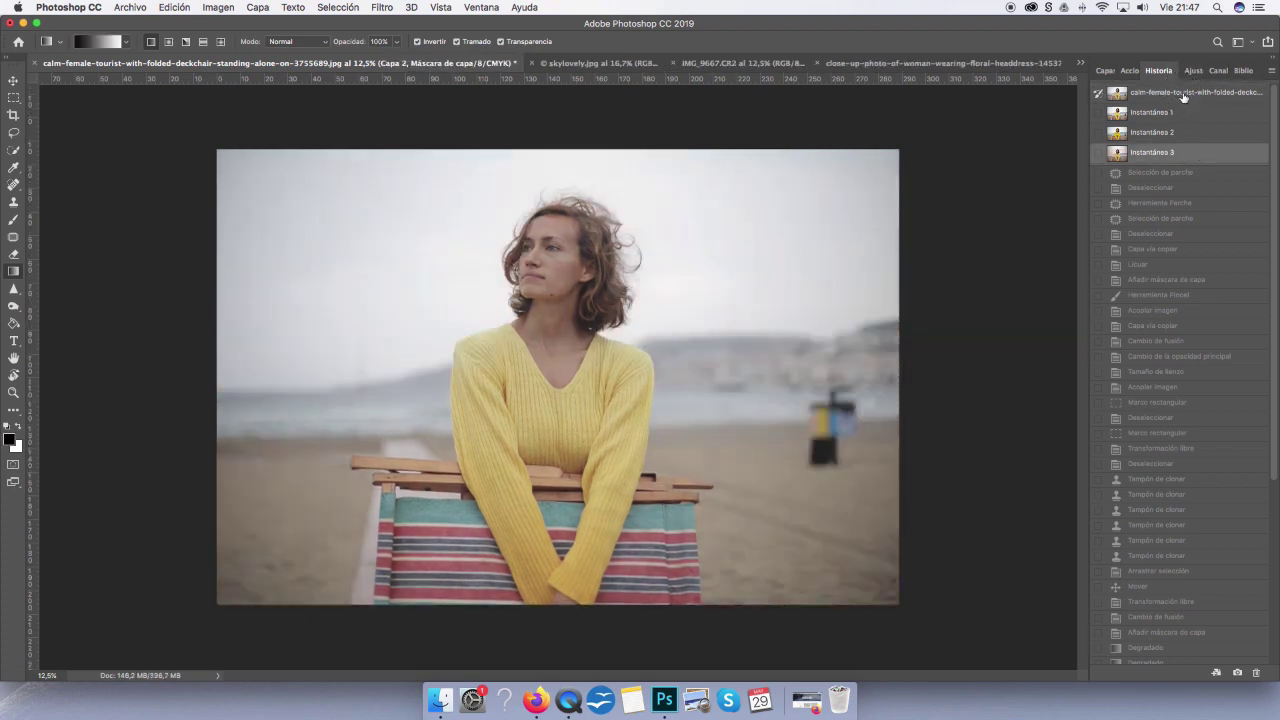
{"action": "left_click", "coordinate": [1191, 155]}
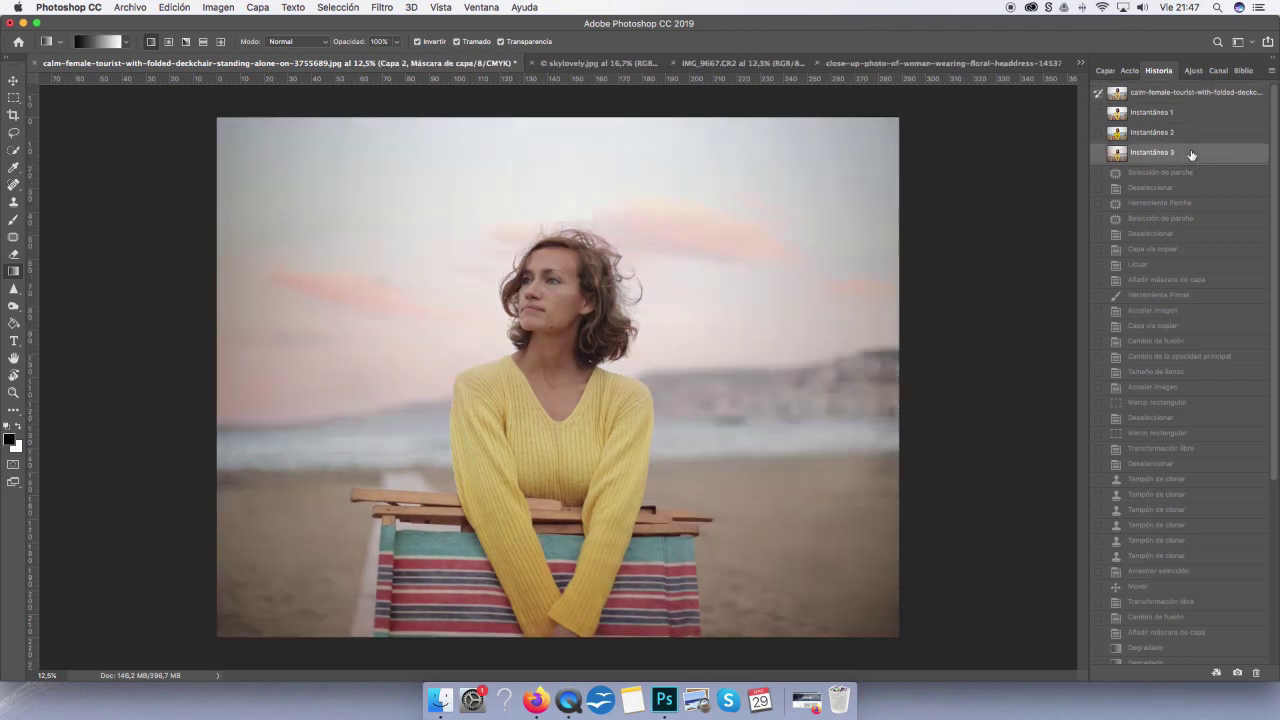